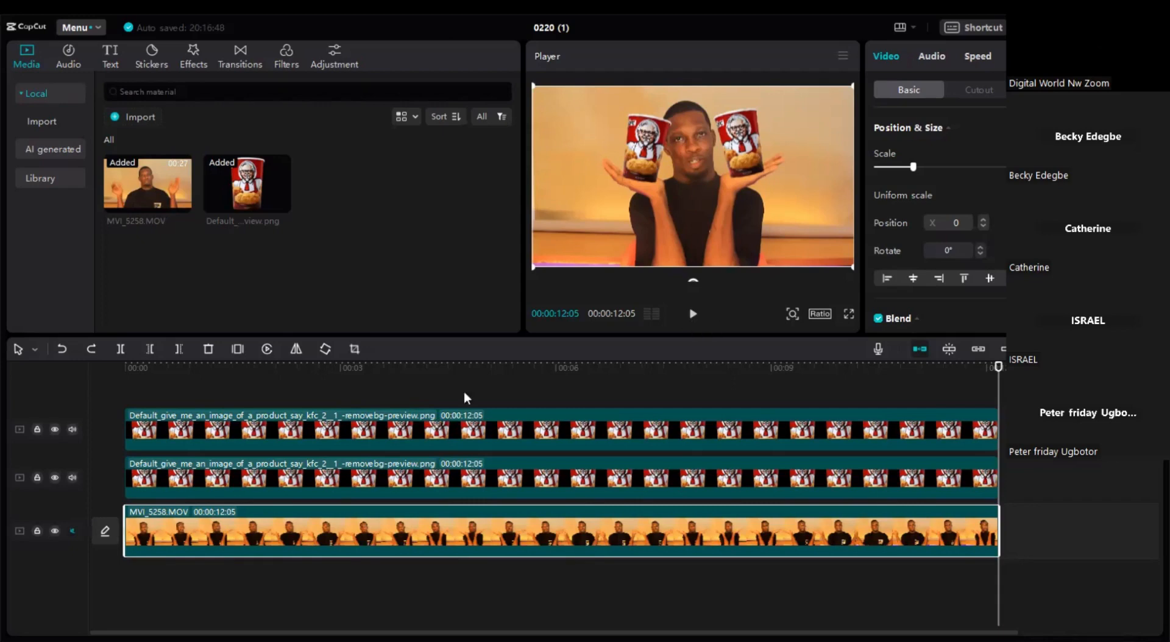
Step: Play back the finished composite with the two KFC buckets over the man's hands
key(space)
click(693, 317)
click(693, 315)
Step: Delete both KFC bucket image overlays and the MVI_5258.MOV clip from the timeline
right_click(648, 437)
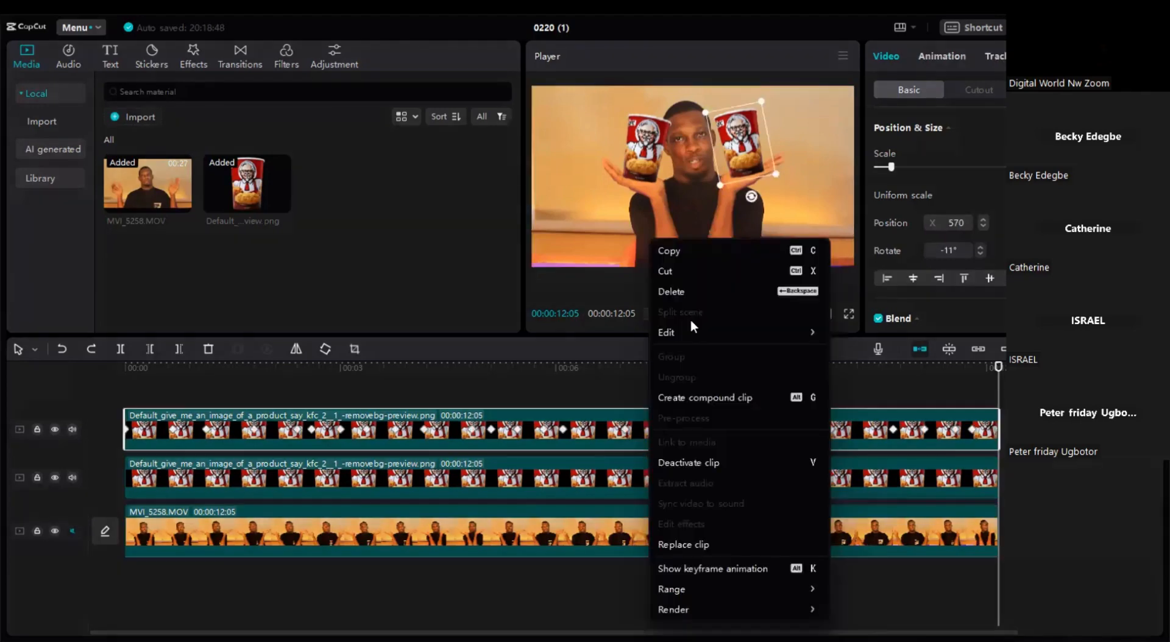
click(694, 287)
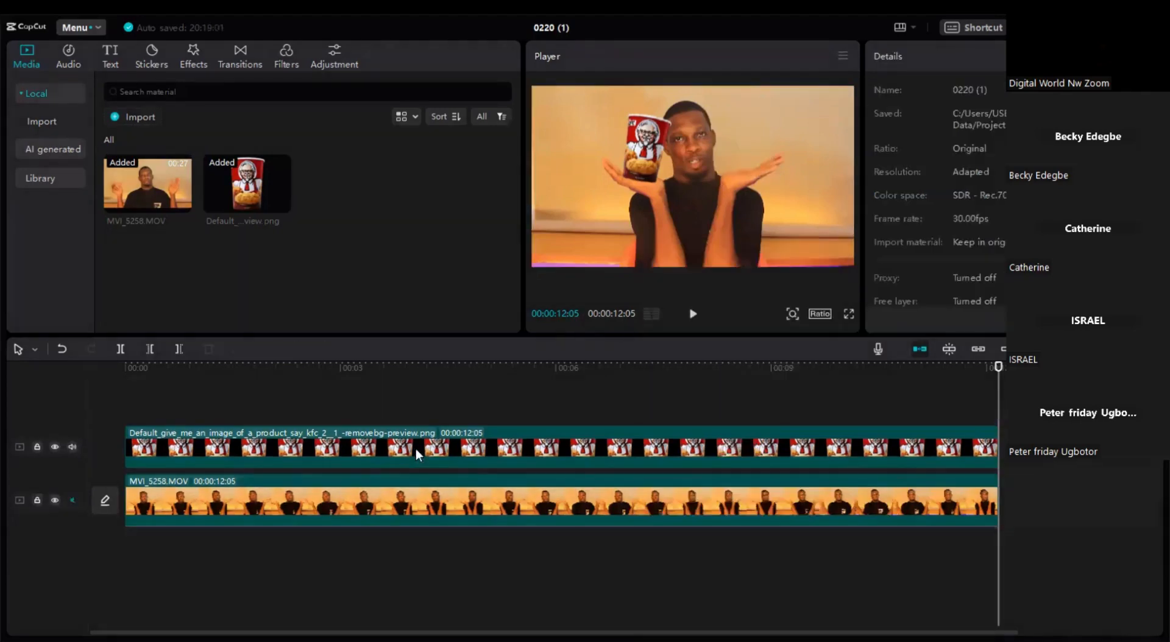
right_click(419, 447)
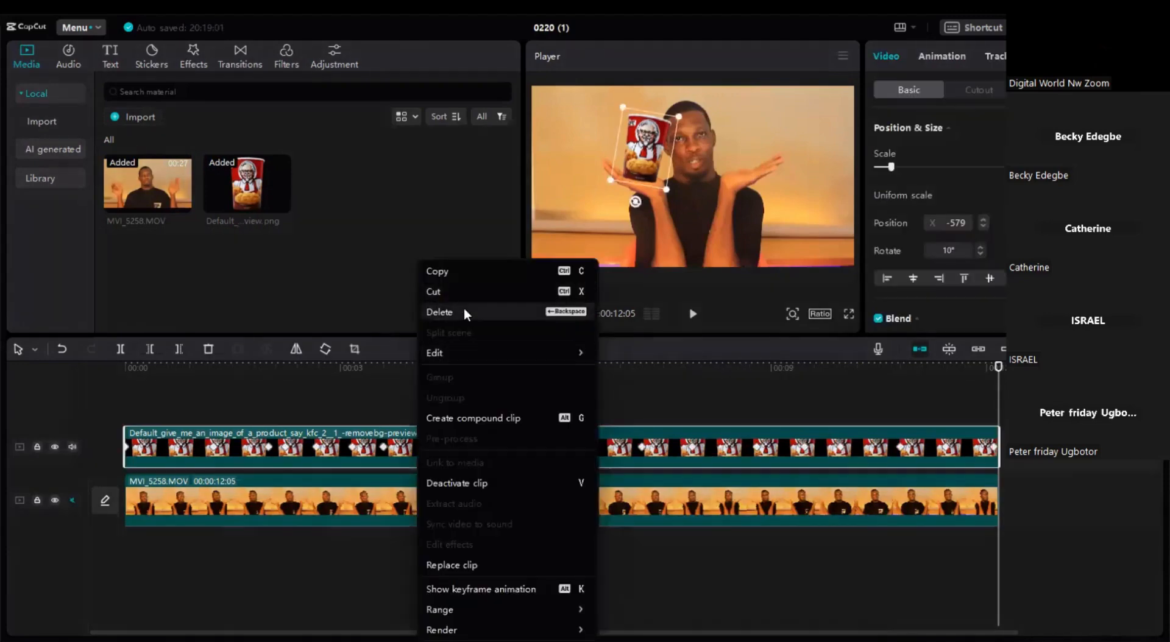
key(Delete)
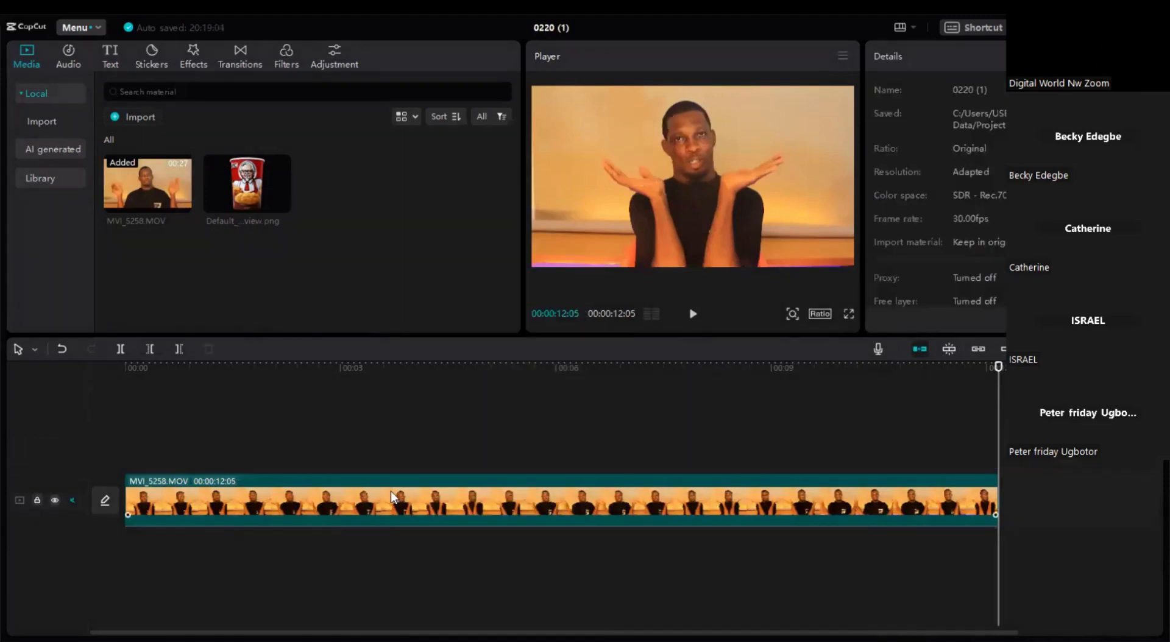
click(390, 491)
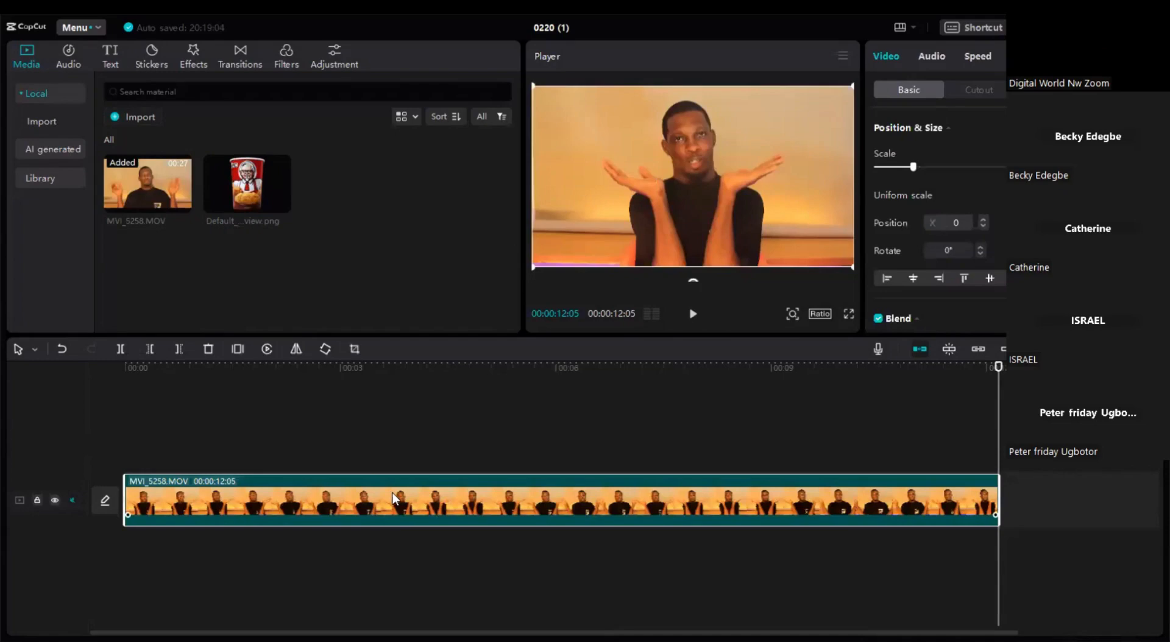
right_click(393, 497)
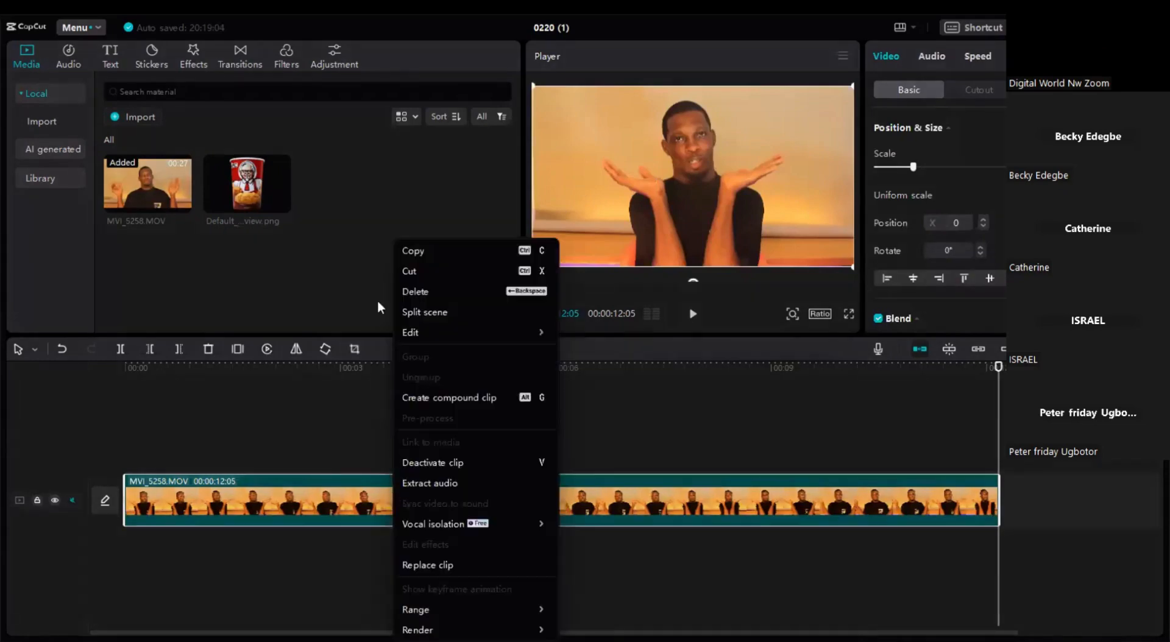
click(409, 297)
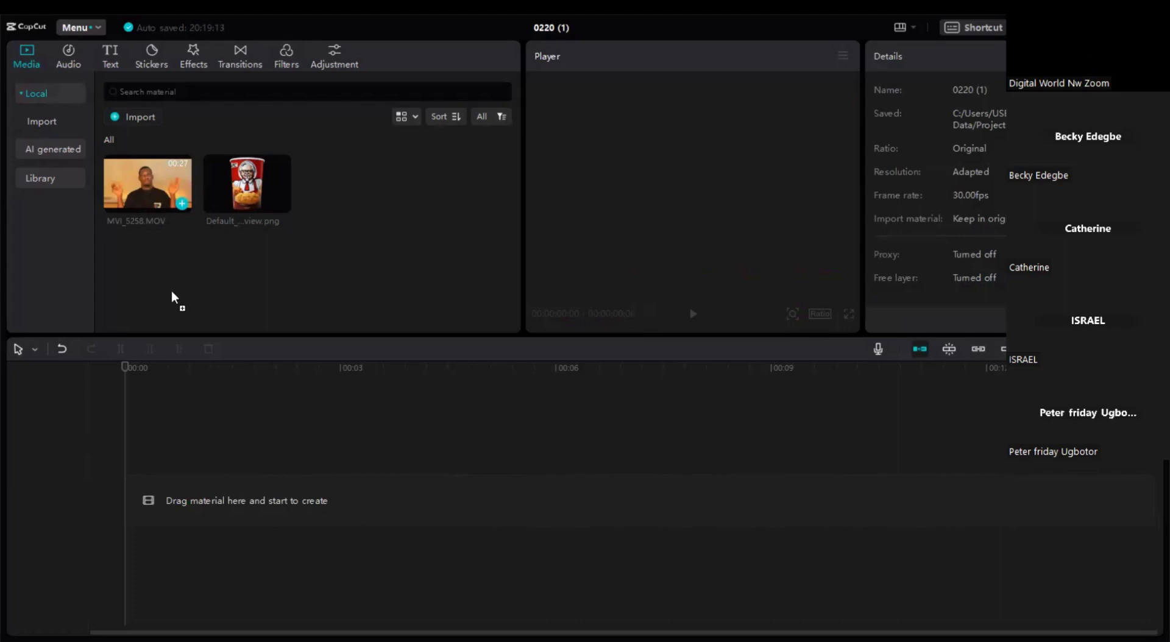
Step: Place MVI_5258.MOV at the start of the empty timeline and mute its track
drag(184, 412, 131, 488)
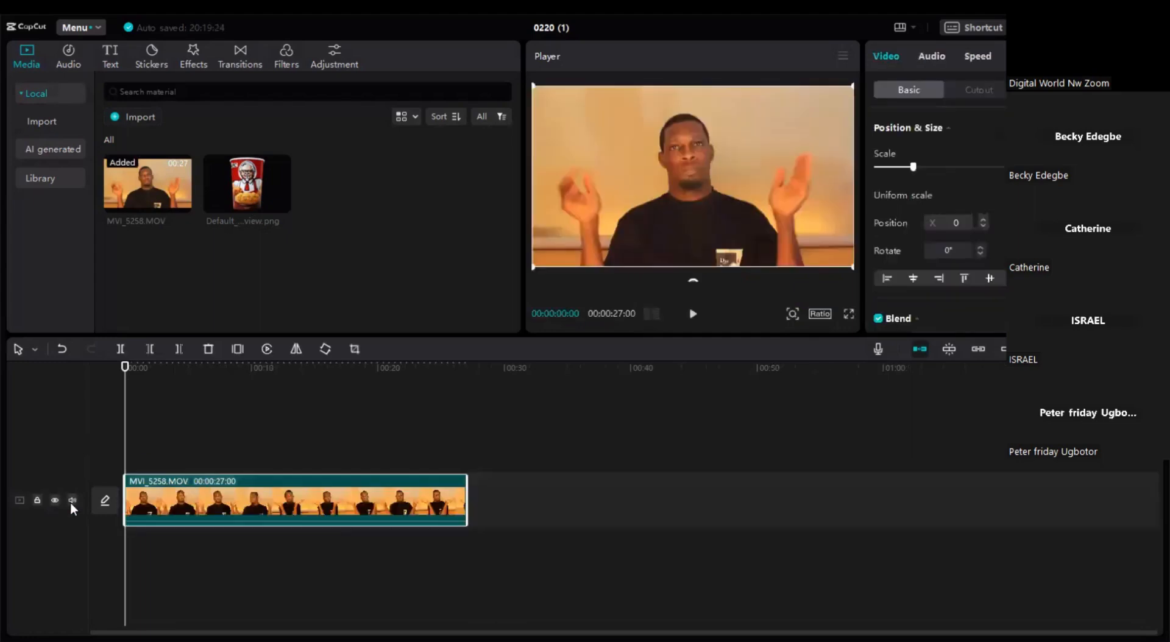
click(71, 502)
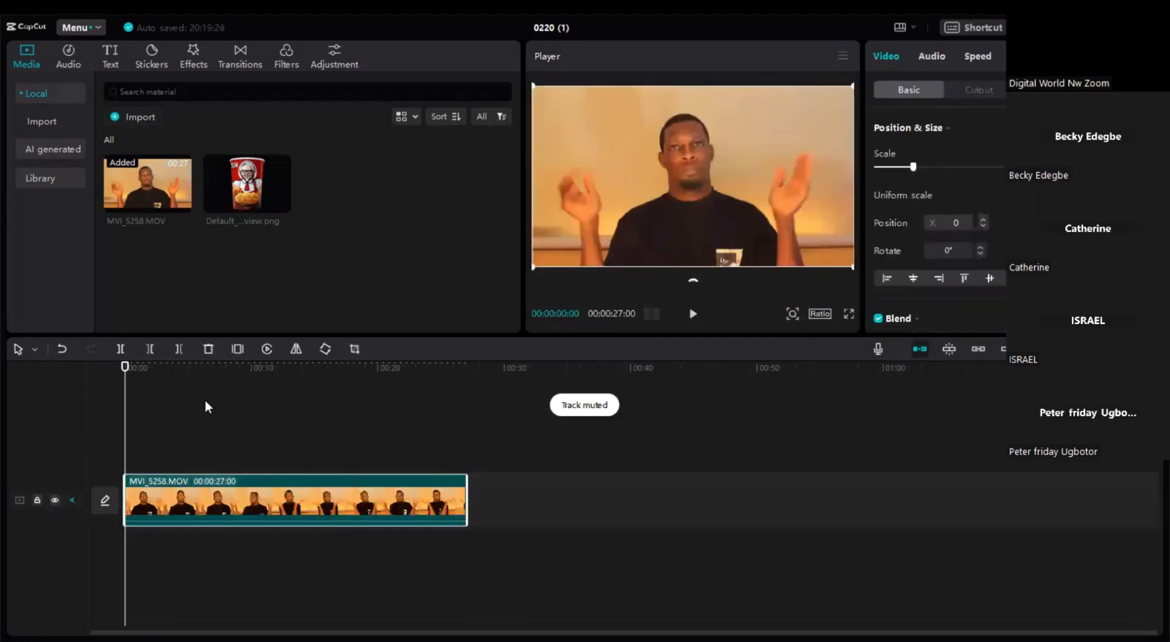
Step: Find the frame at 00:00:12:27 where both palms are raised and trim away everything before it from the MVI_5258.MOV clip
click(692, 314)
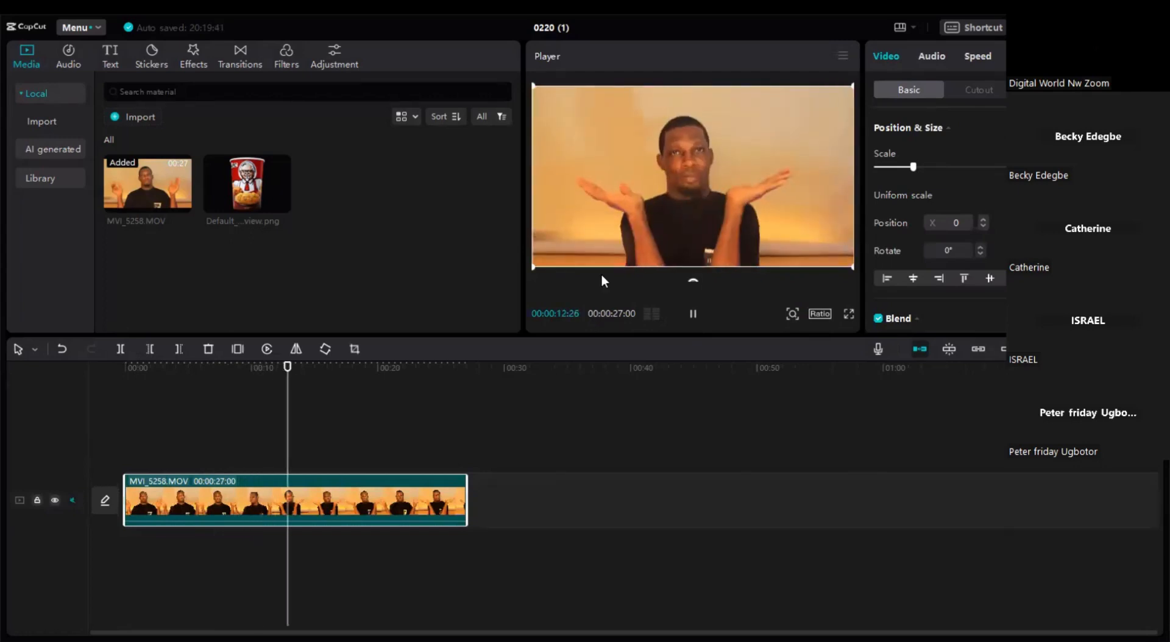
click(693, 314)
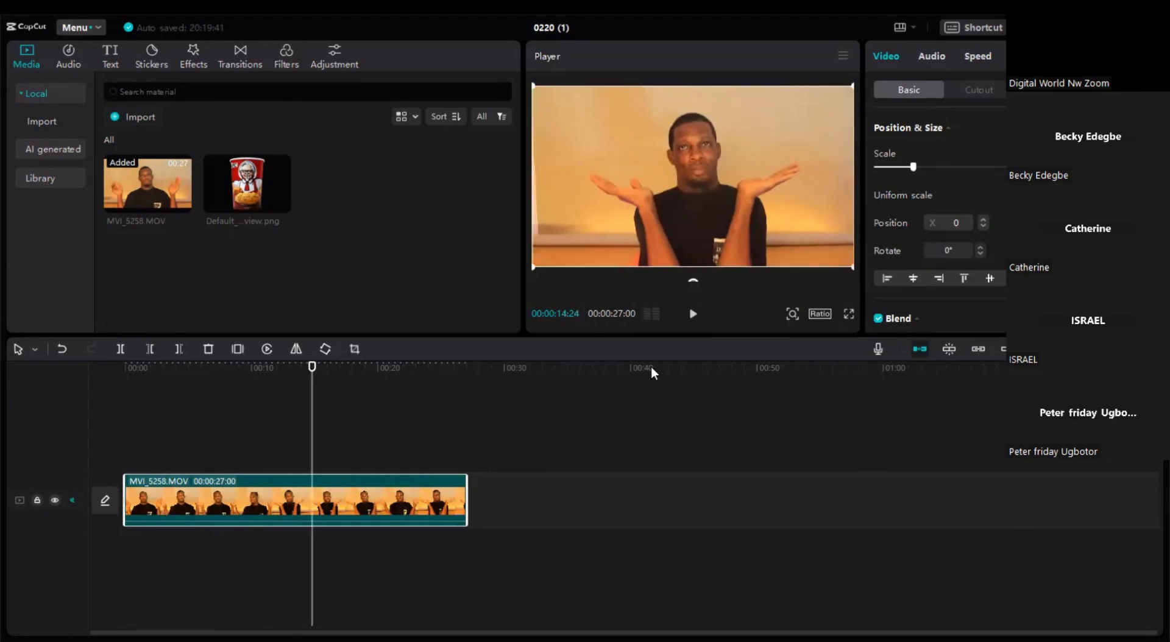
click(273, 485)
drag(312, 447, 300, 448)
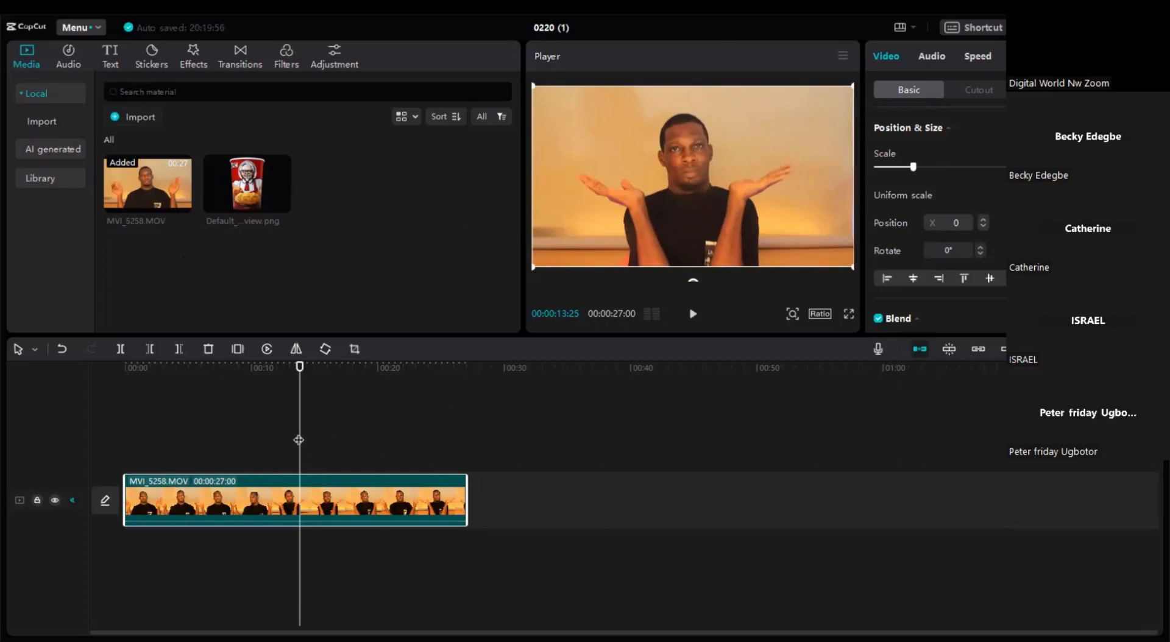
click(275, 436)
drag(238, 425, 279, 434)
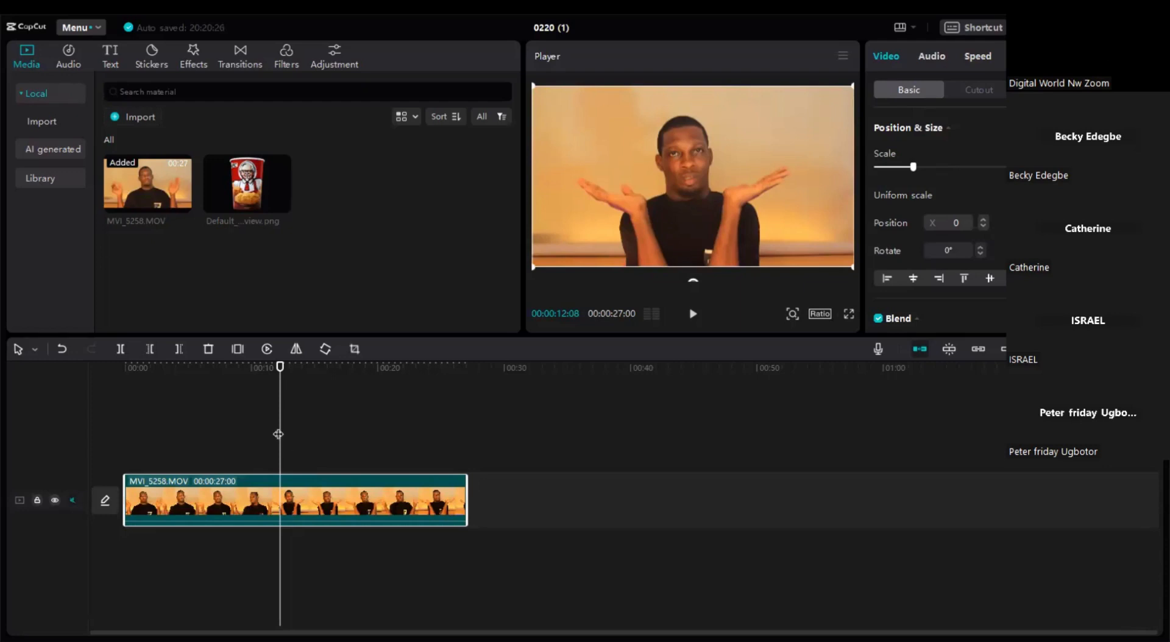
drag(278, 434, 236, 424)
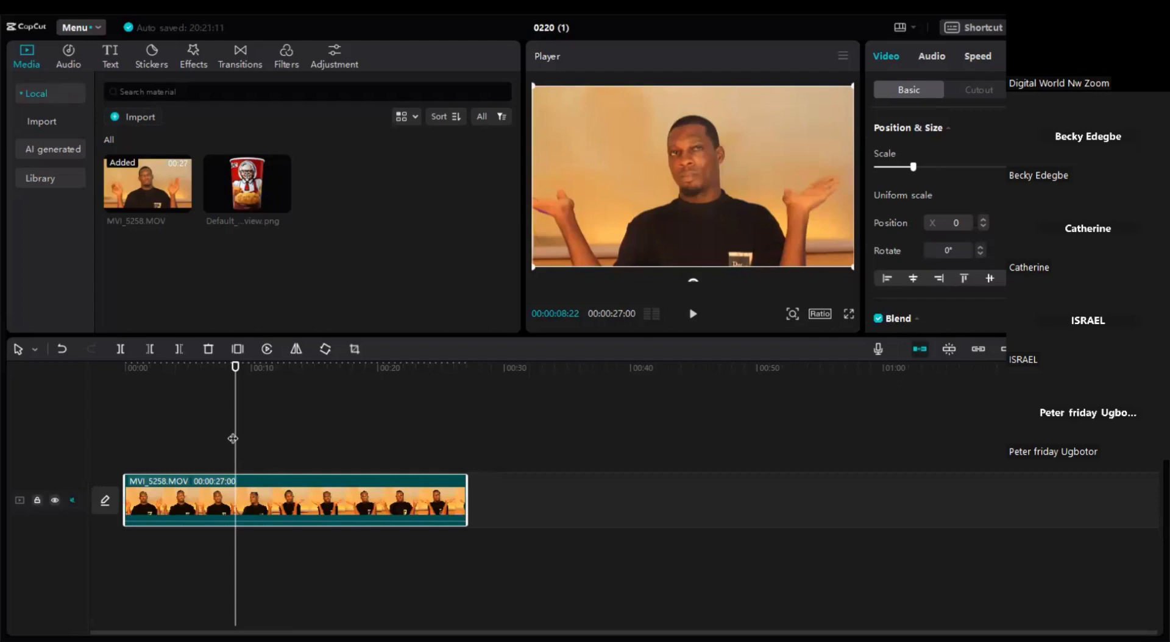
drag(233, 438, 190, 424)
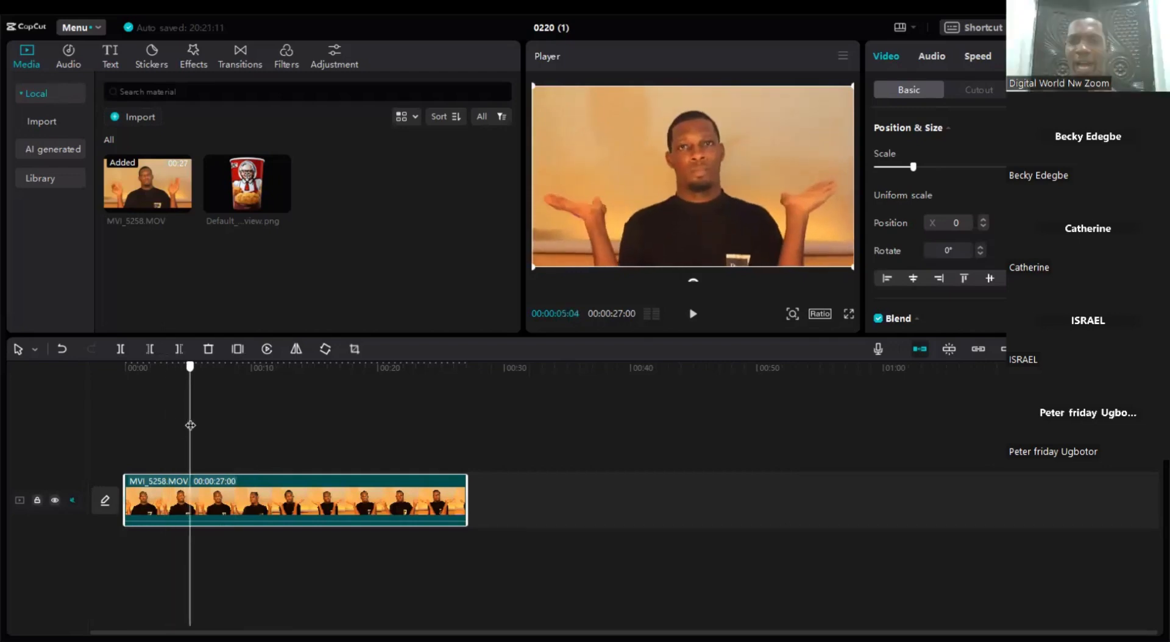
click(204, 423)
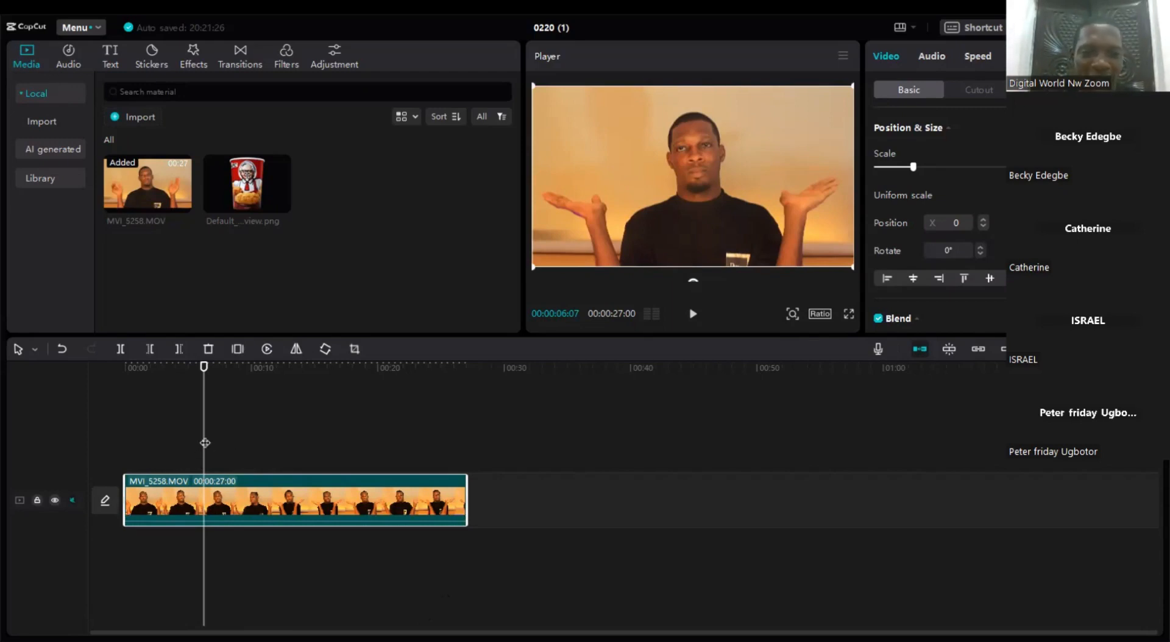
drag(204, 443, 246, 452)
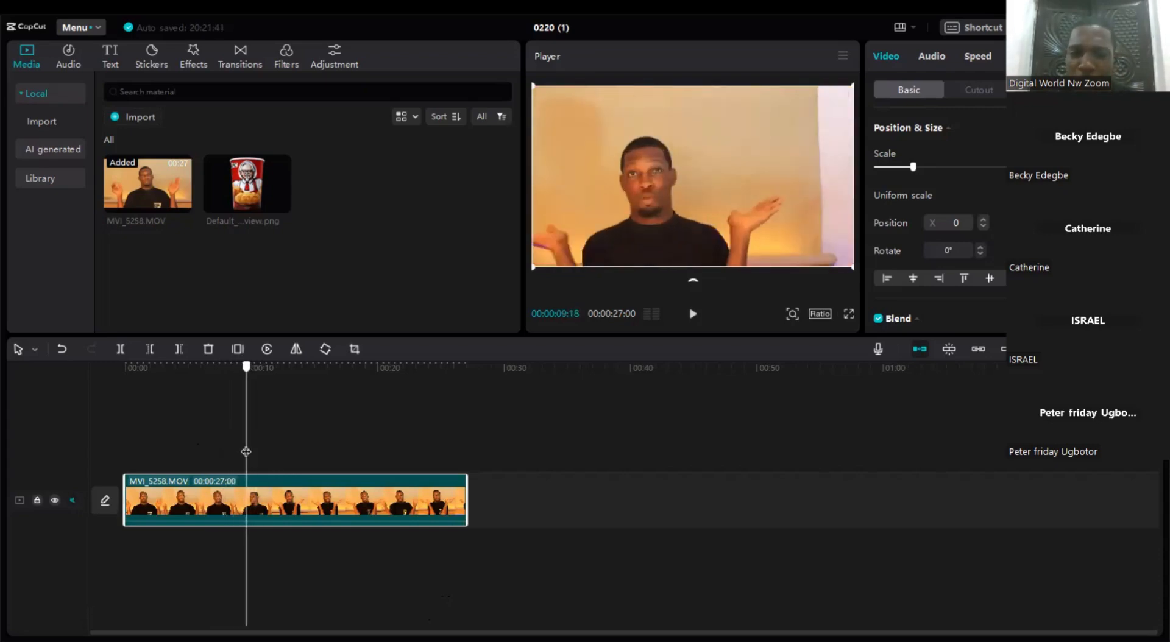
drag(246, 452, 288, 451)
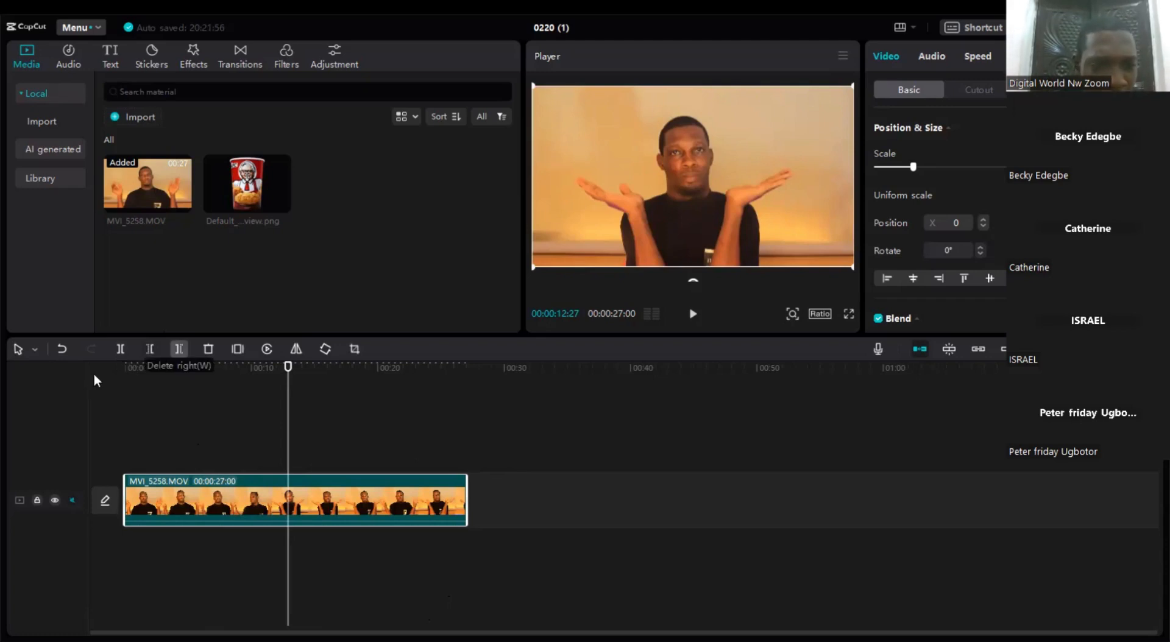
click(149, 349)
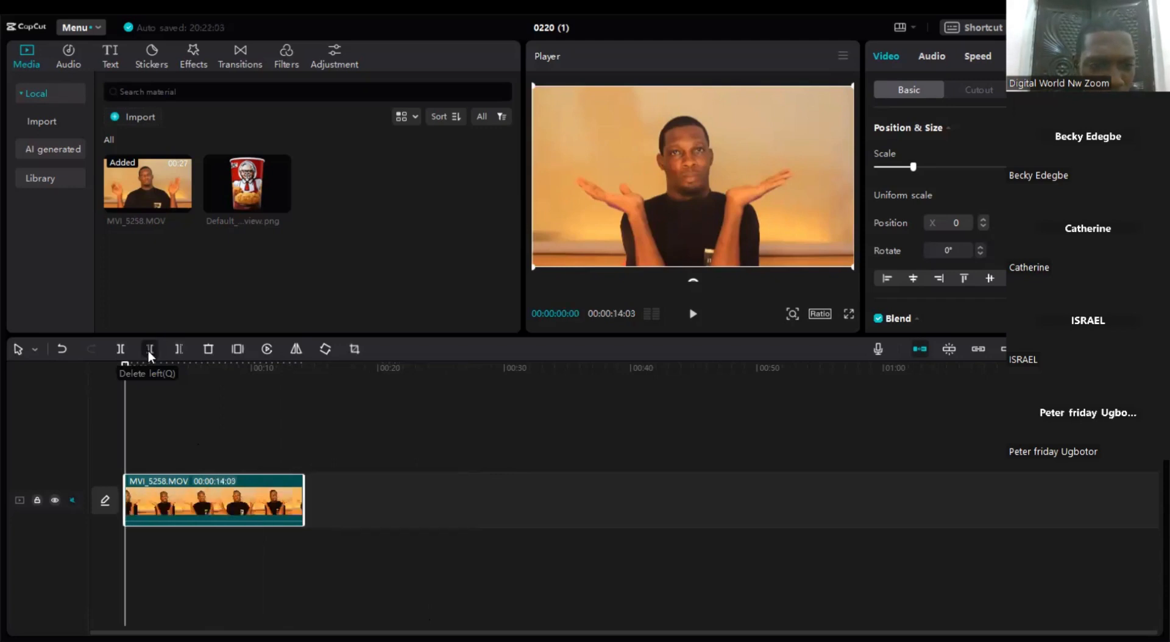
Step: Play the shortened clip up to 00:00:03:02 and trim away the part before that frame
click(693, 313)
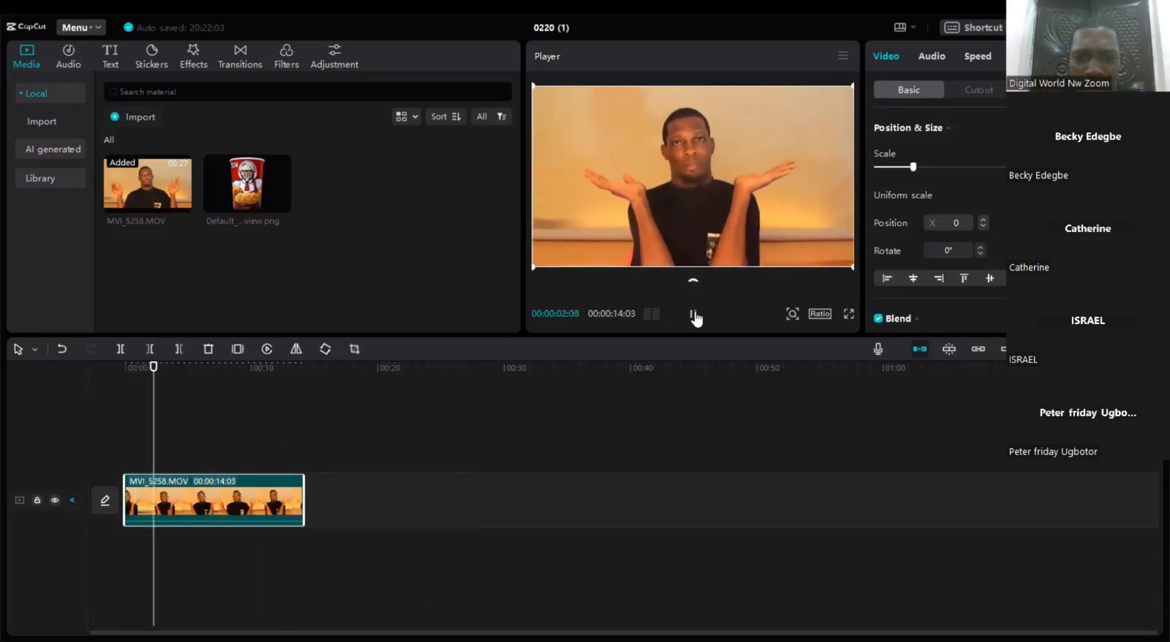
click(693, 314)
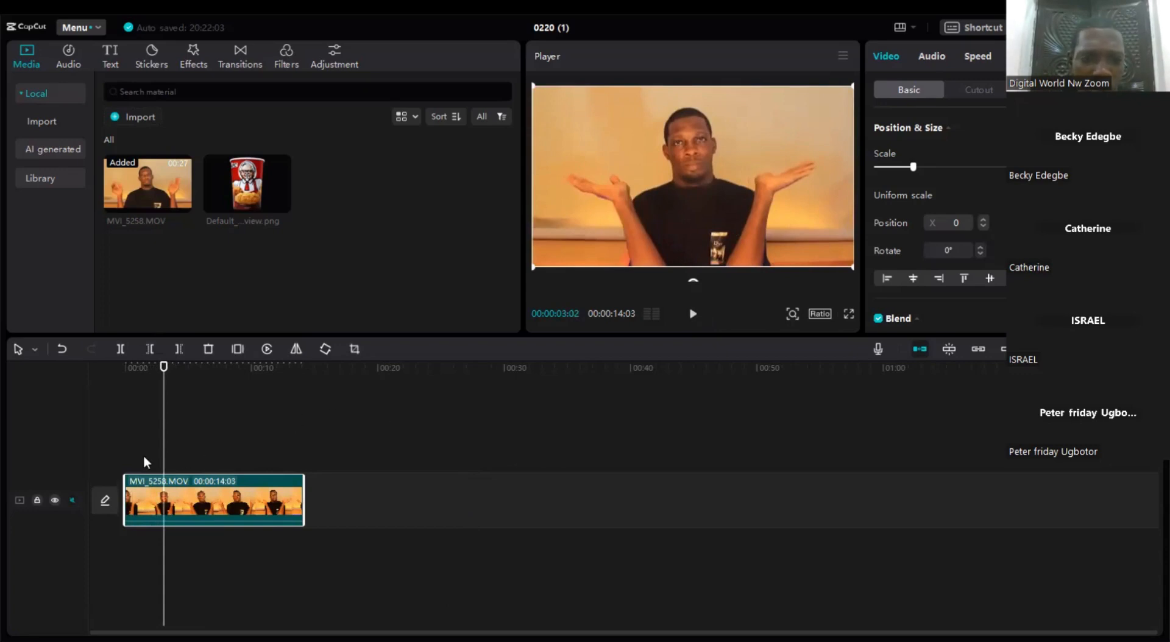
click(149, 349)
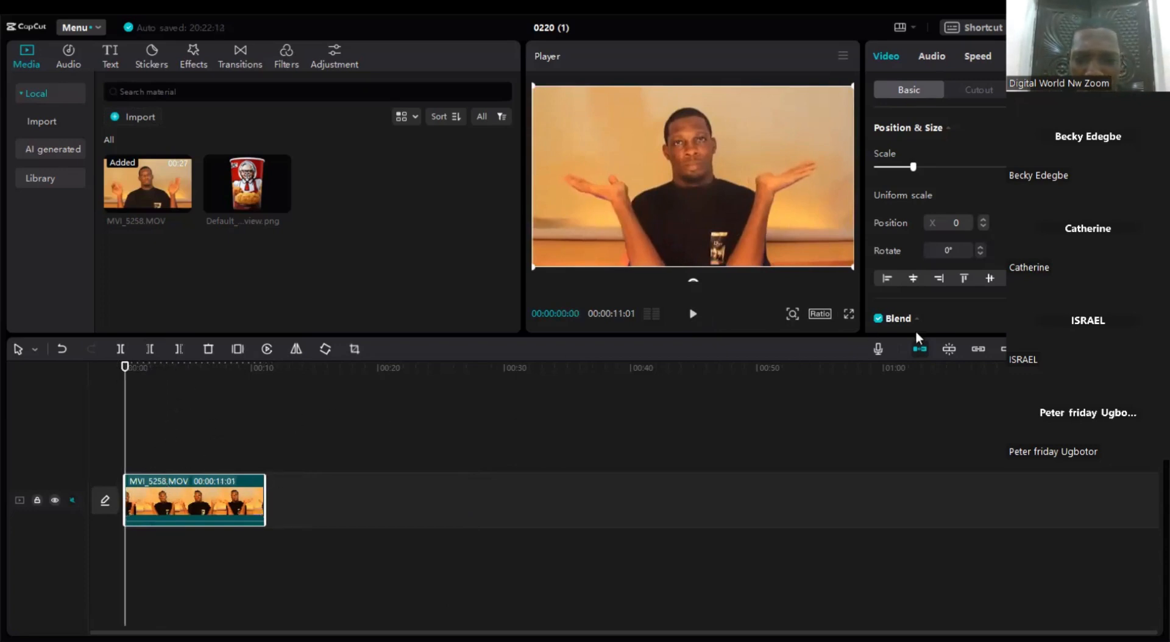
Step: Preview the trimmed clip to its end, and preview the KFC bucket image and the MVI_5258.MOV source in the media library
click(694, 315)
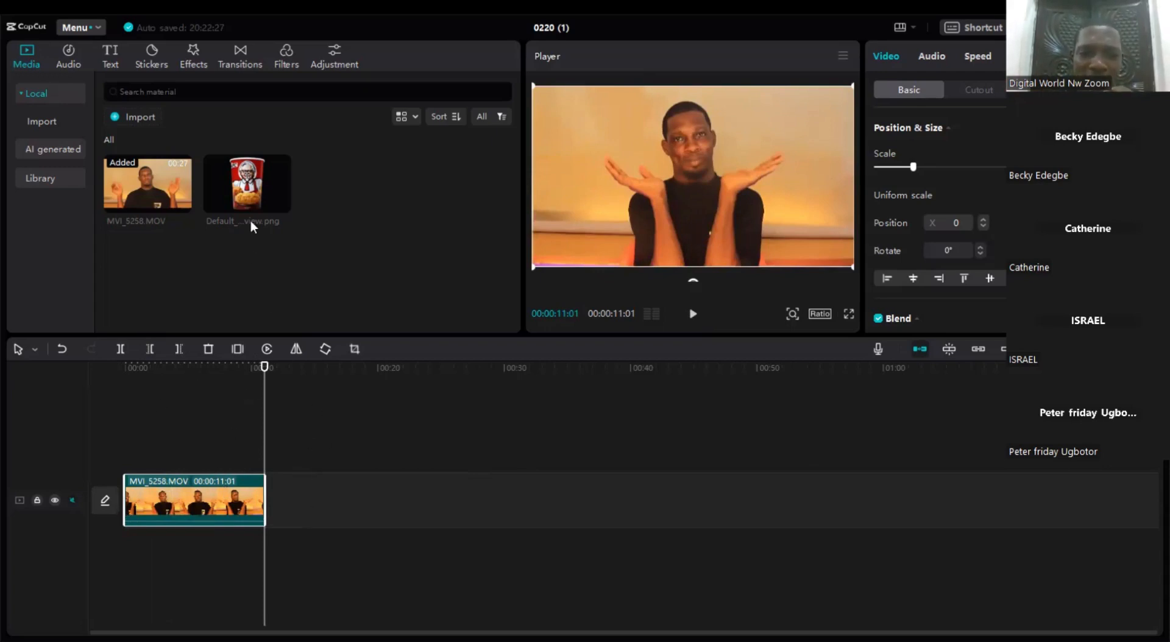
click(244, 200)
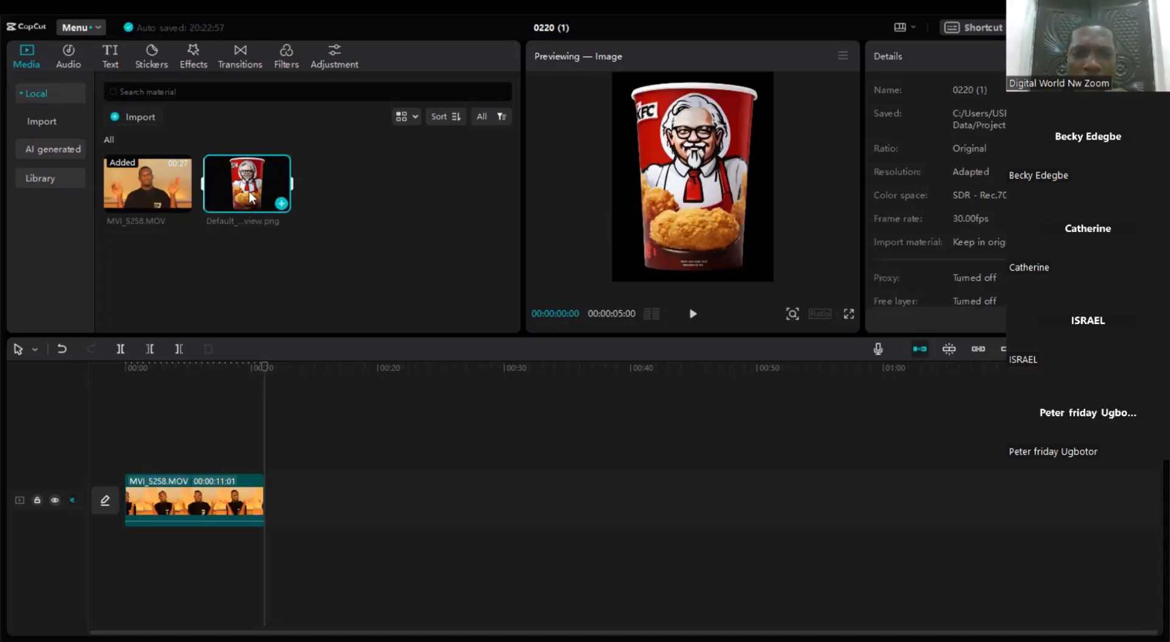
click(171, 200)
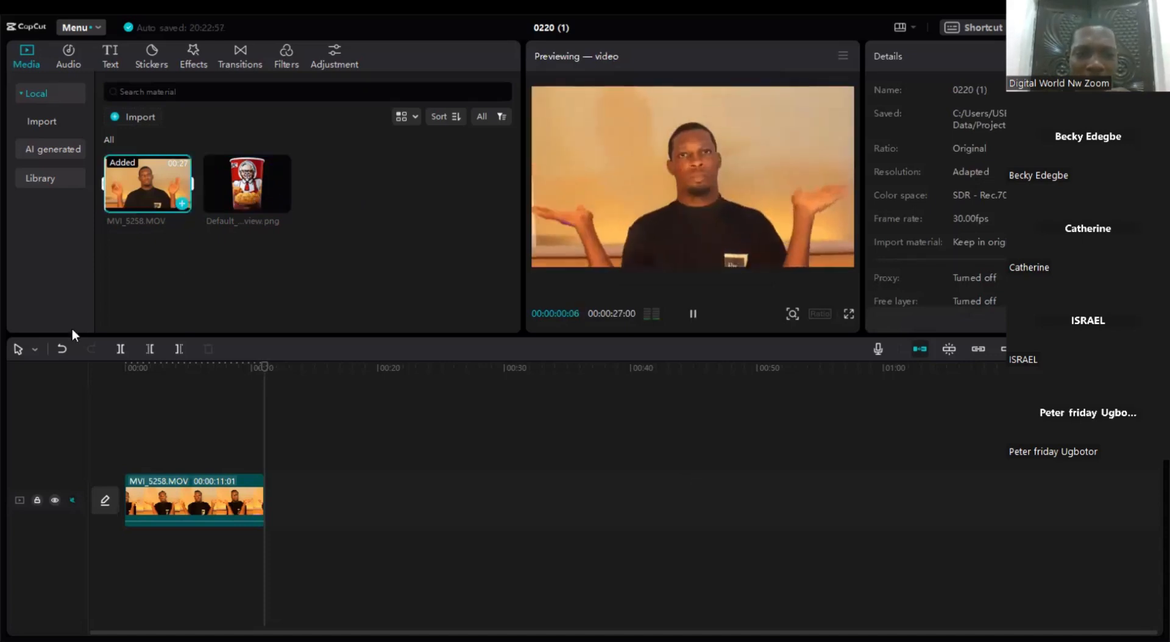
click(690, 315)
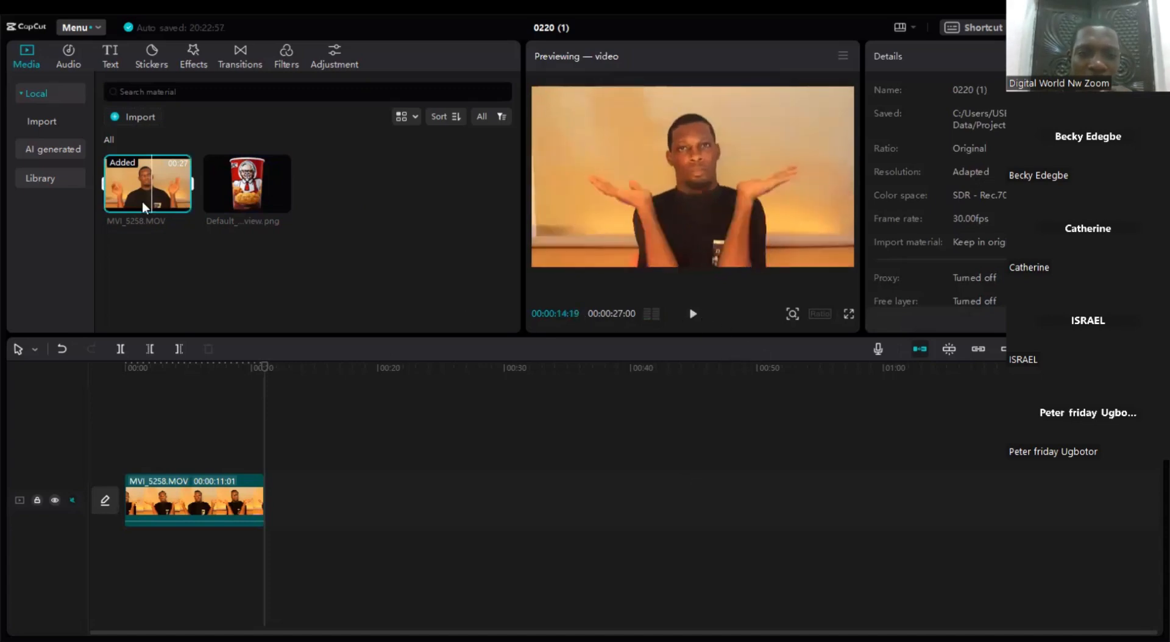
mouse_move(137, 200)
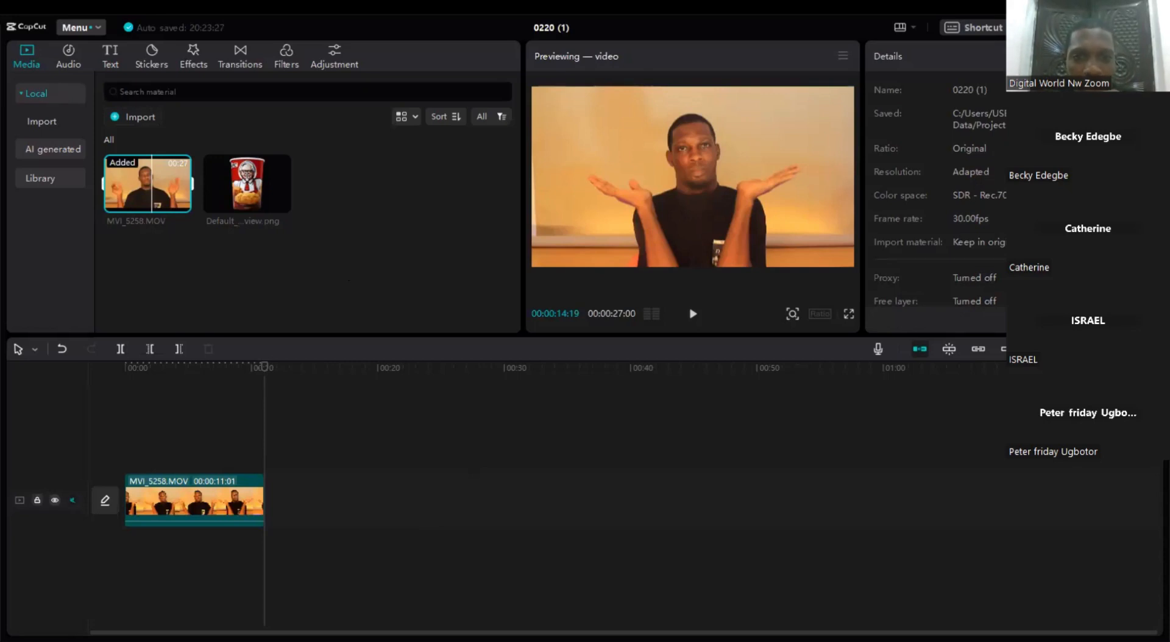
Step: Switch to Chrome, go to leonardo.ai and launch its web app
key(alt+Tab)
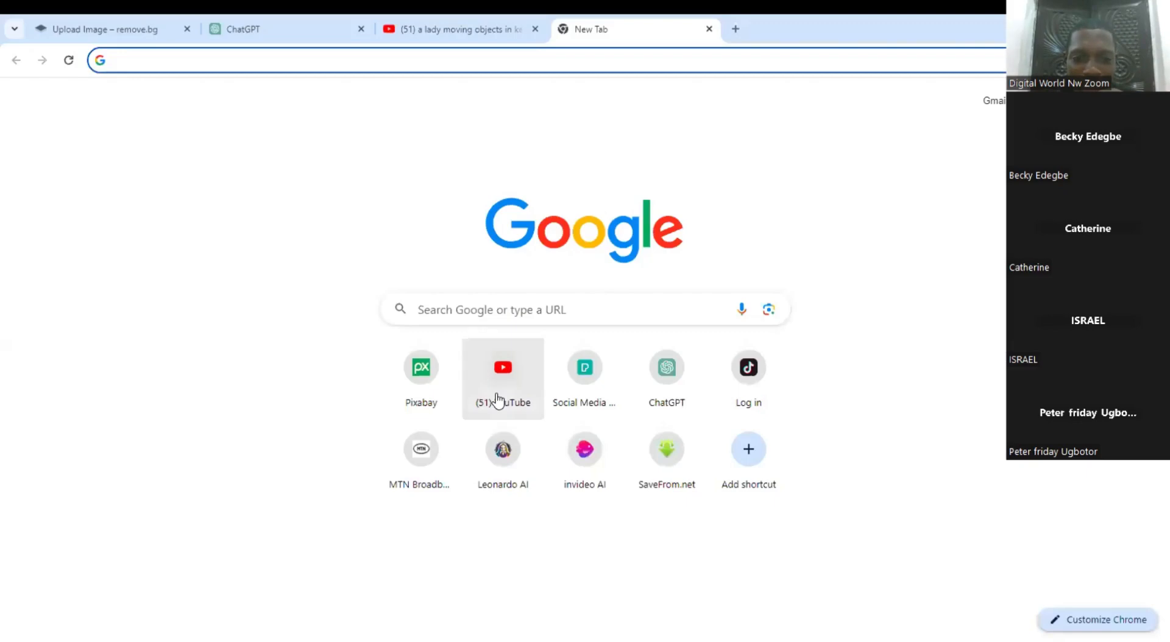
key(alt+Tab)
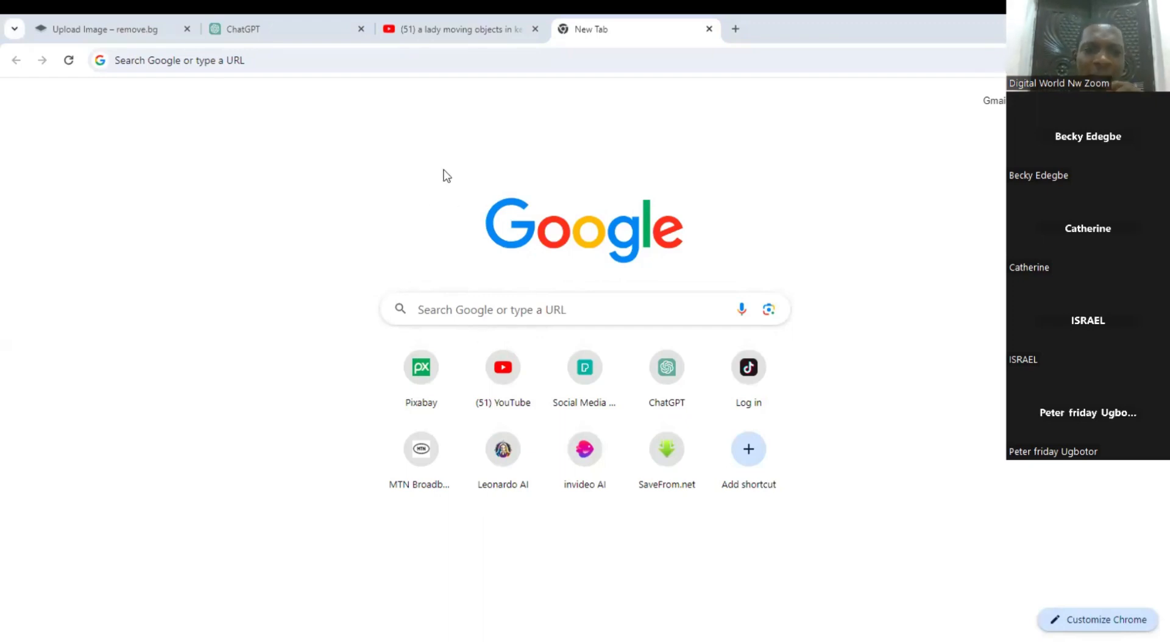
click(380, 72)
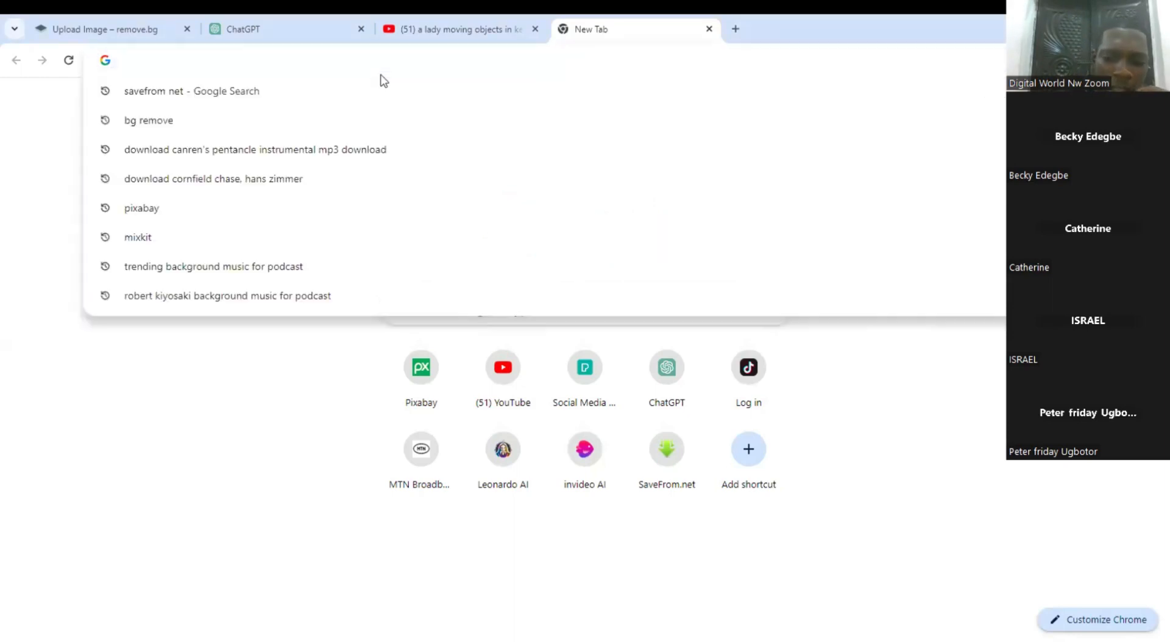
text(leonar)
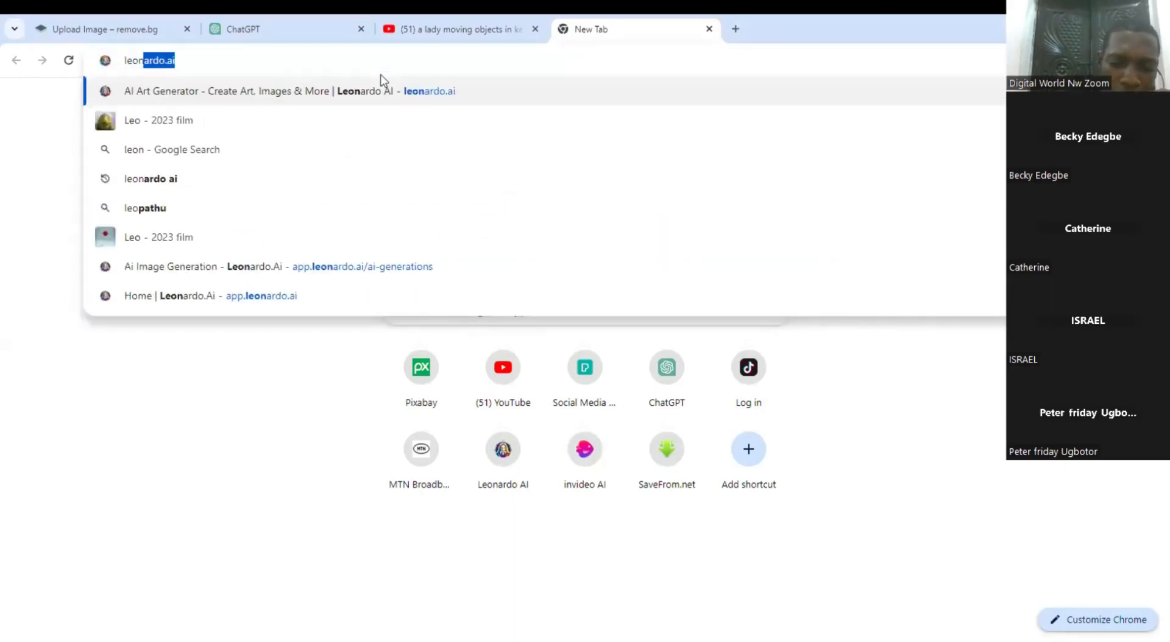
text(d)
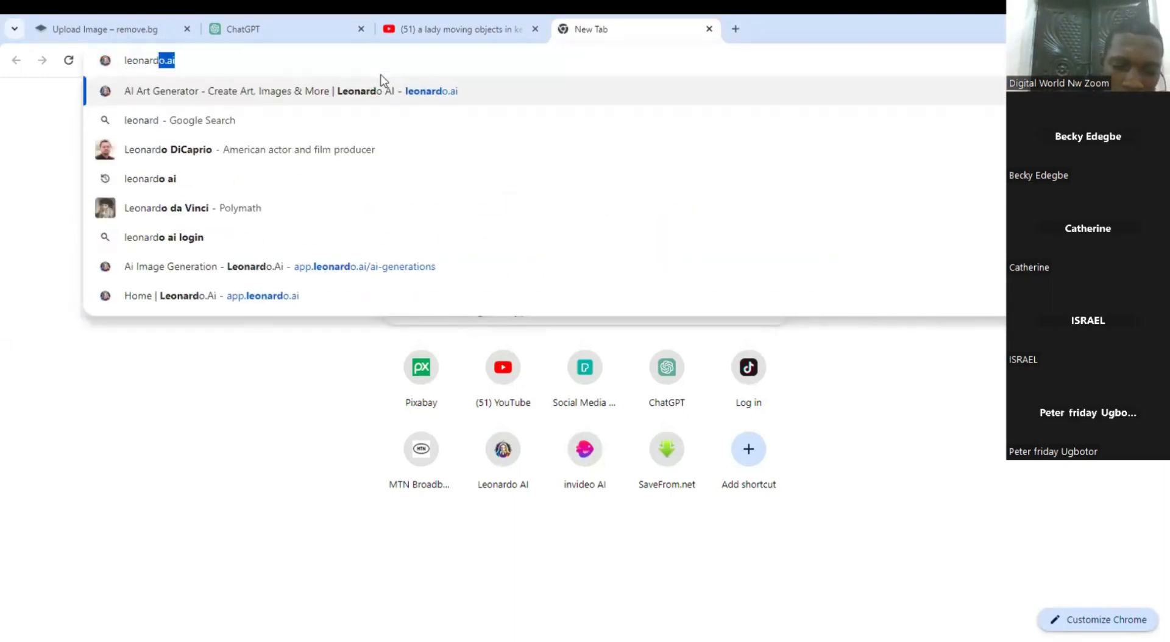
text(o.ai)
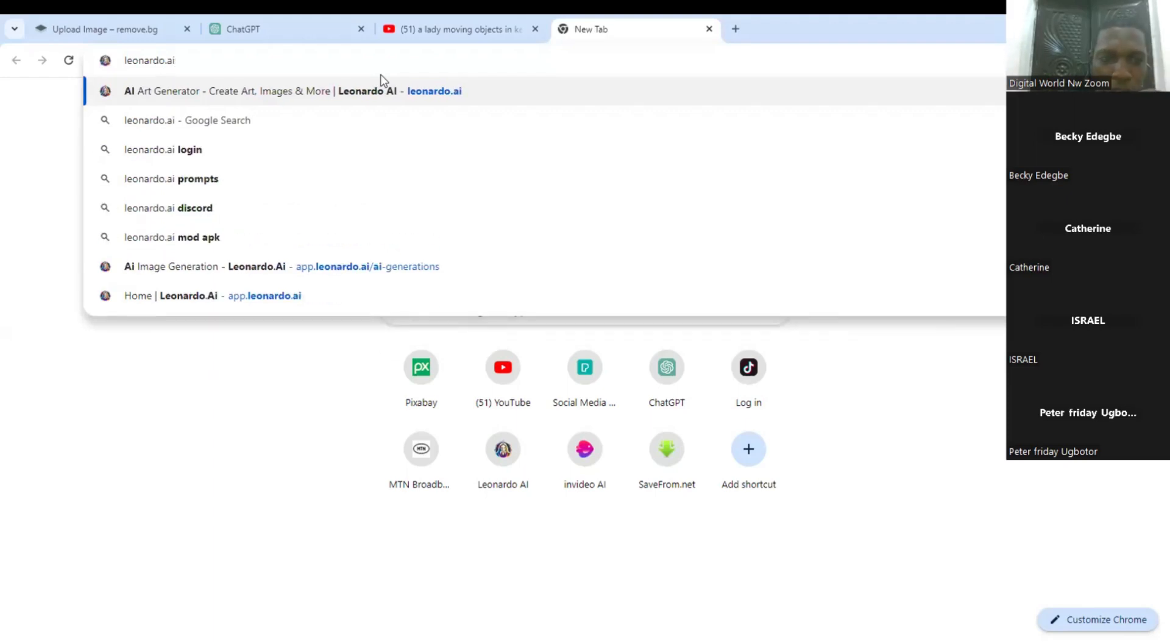
key(Return)
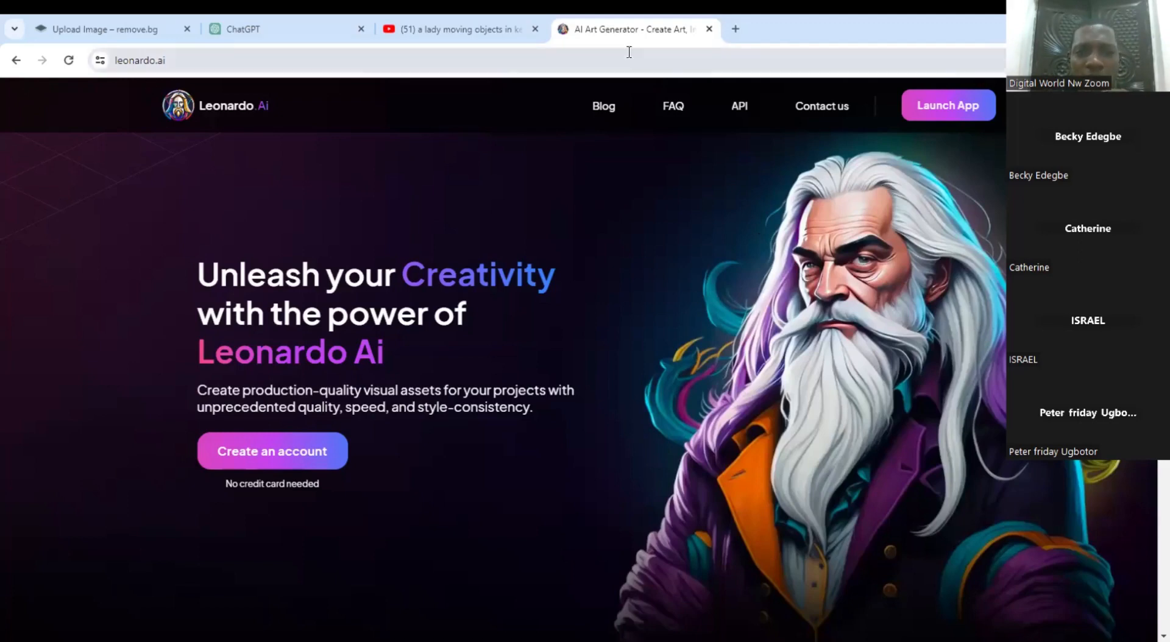
click(914, 112)
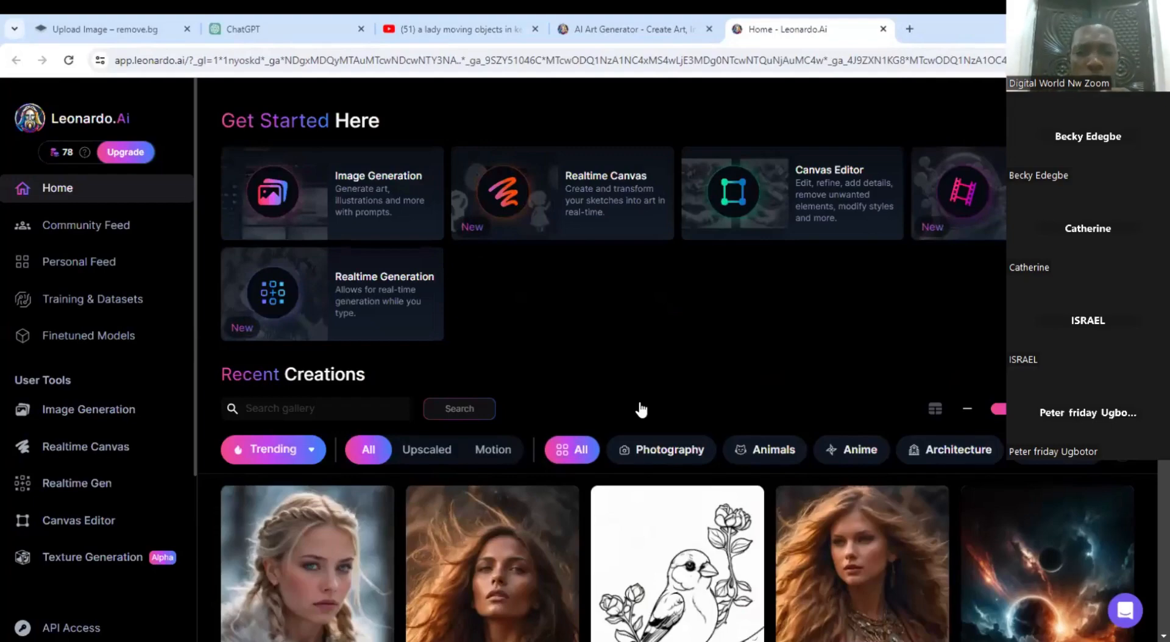
Step: Look over the recent creations on the Leonardo.Ai home page and open the Image Generation tool
scroll(641, 409, down, 3)
scroll(627, 418, up, 1)
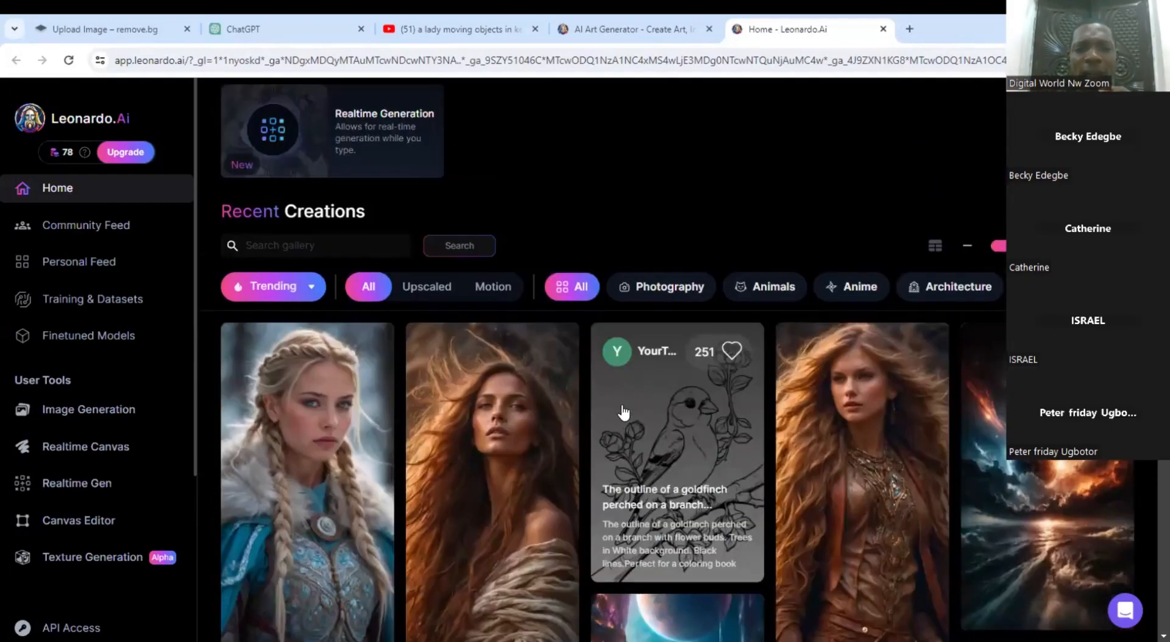
scroll(622, 409, up, 3)
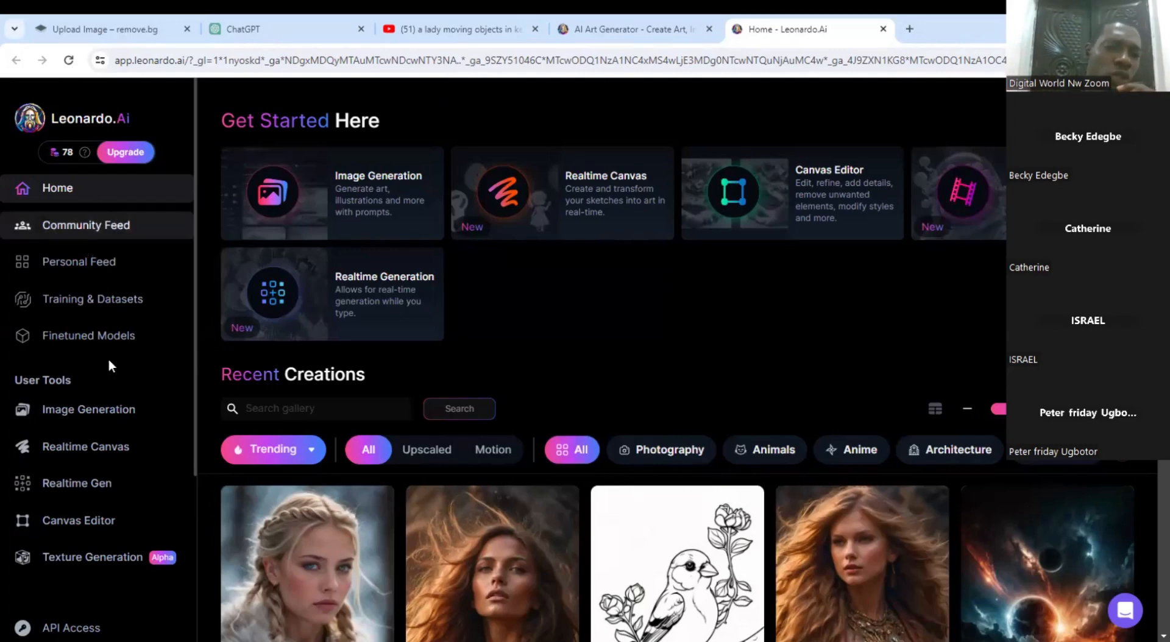
click(104, 414)
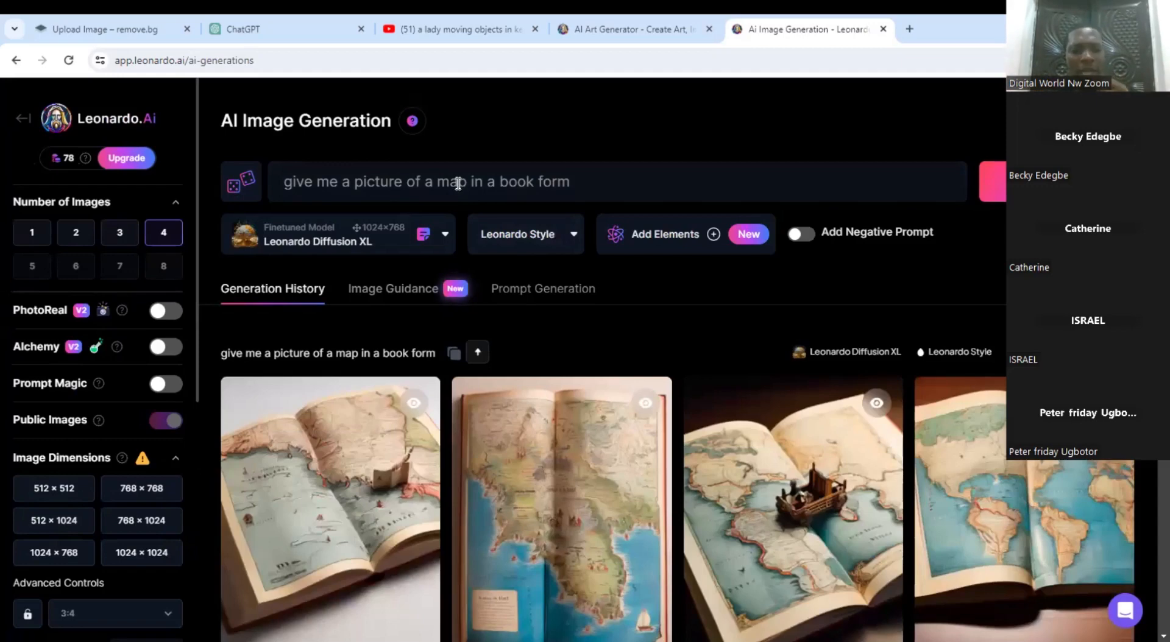
Step: Delete the end of the existing image prompt so that only "give me a picture of" is kept
click(617, 185)
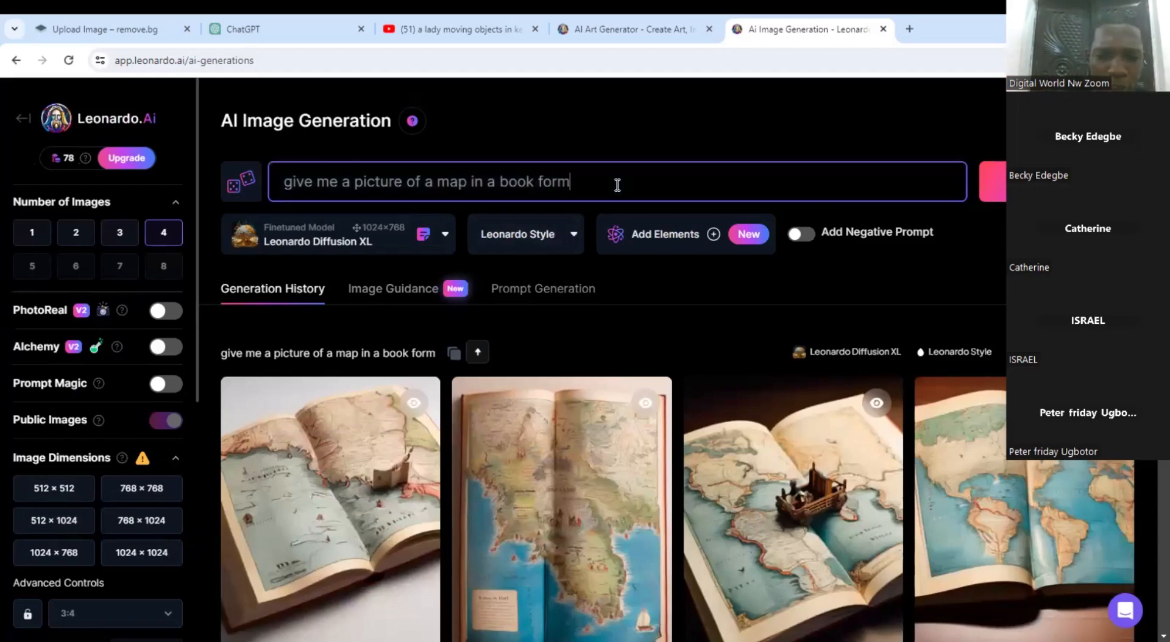
key(BackSpace)
key(BackSpace)
key(BackSpace)
key(BackSpace)
key(BackSpace)
key(BackSpace)
key(BackSpace)
key(BackSpace)
key(BackSpace)
key(BackSpace)
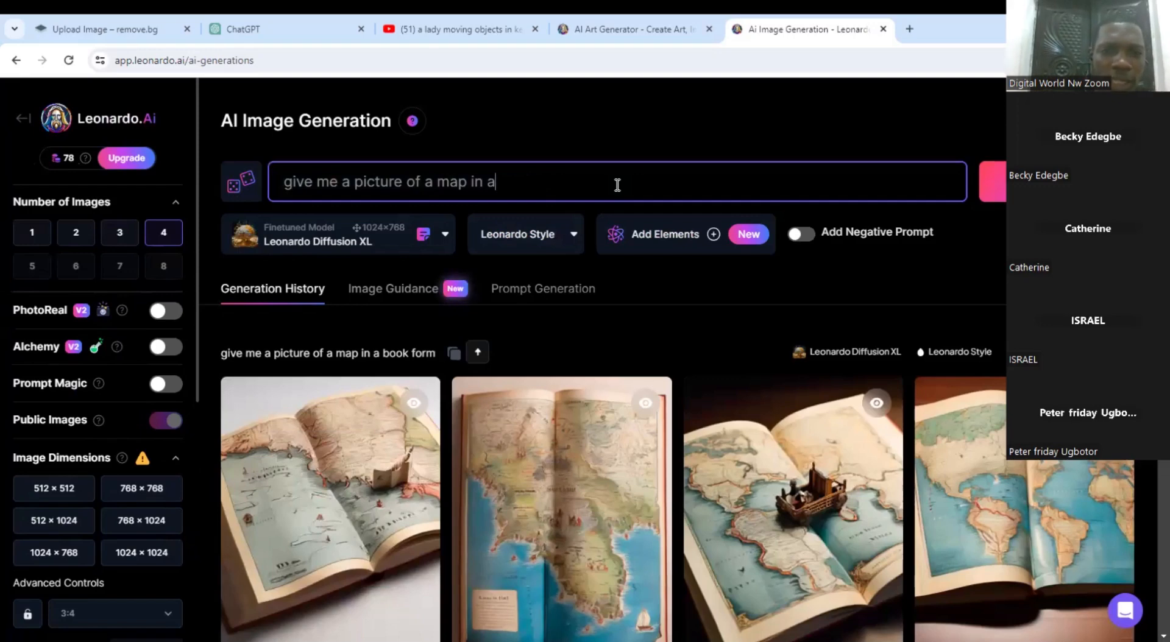
key(BackSpace)
key(BackSpace)
key(BackSpace)
key(BackSpace)
key(BackSpace)
key(BackSpace)
key(BackSpace)
key(BackSpace)
key(BackSpace)
key(BackSpace)
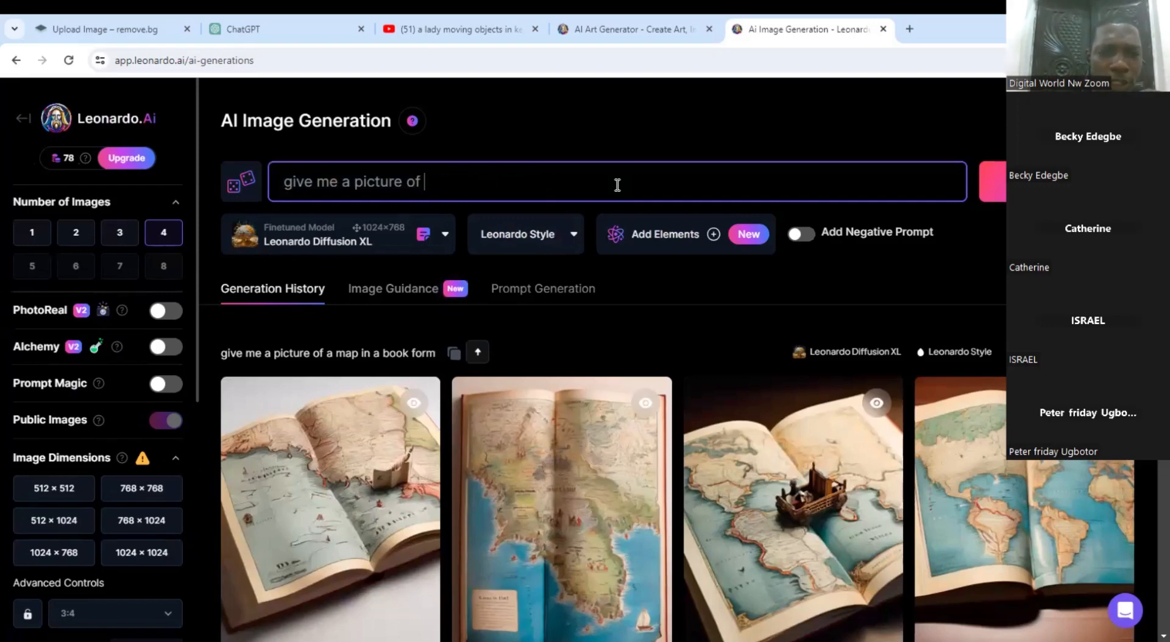
key(BackSpace)
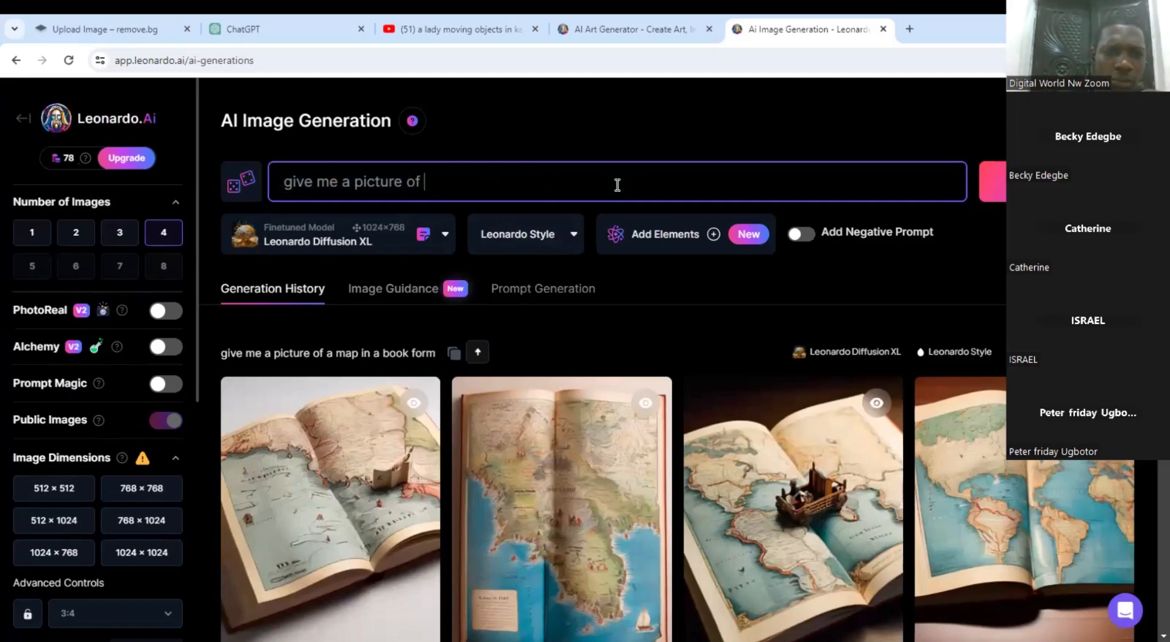
Step: Complete the prompt as "give me a picture of a kfc product in mockups" and generate the images
text(a)
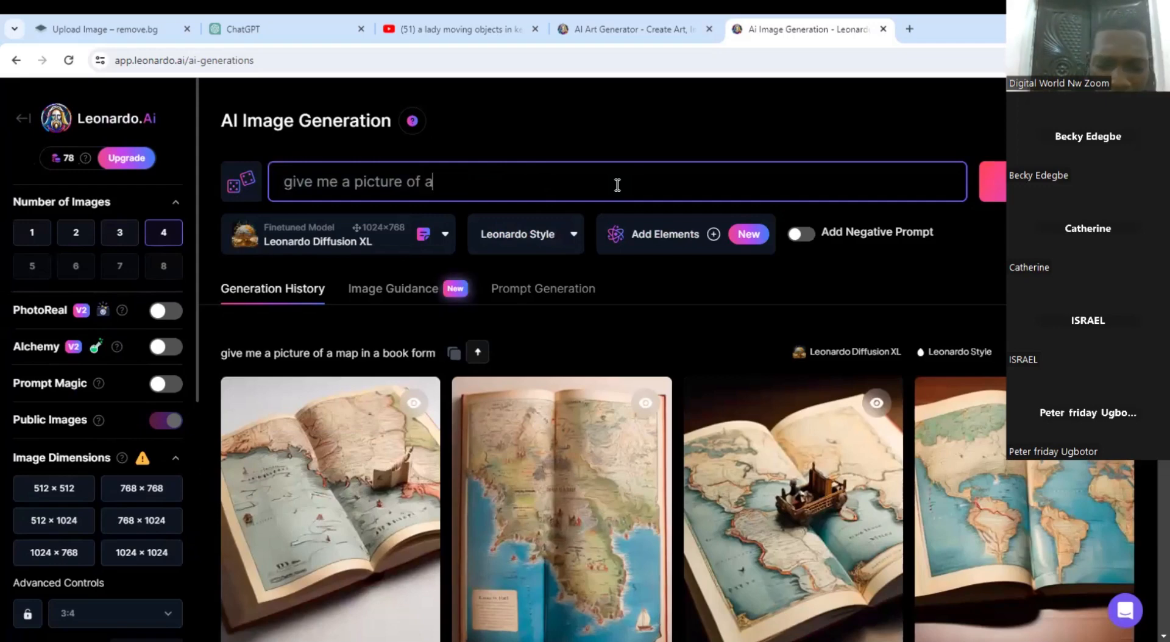
text( kfc)
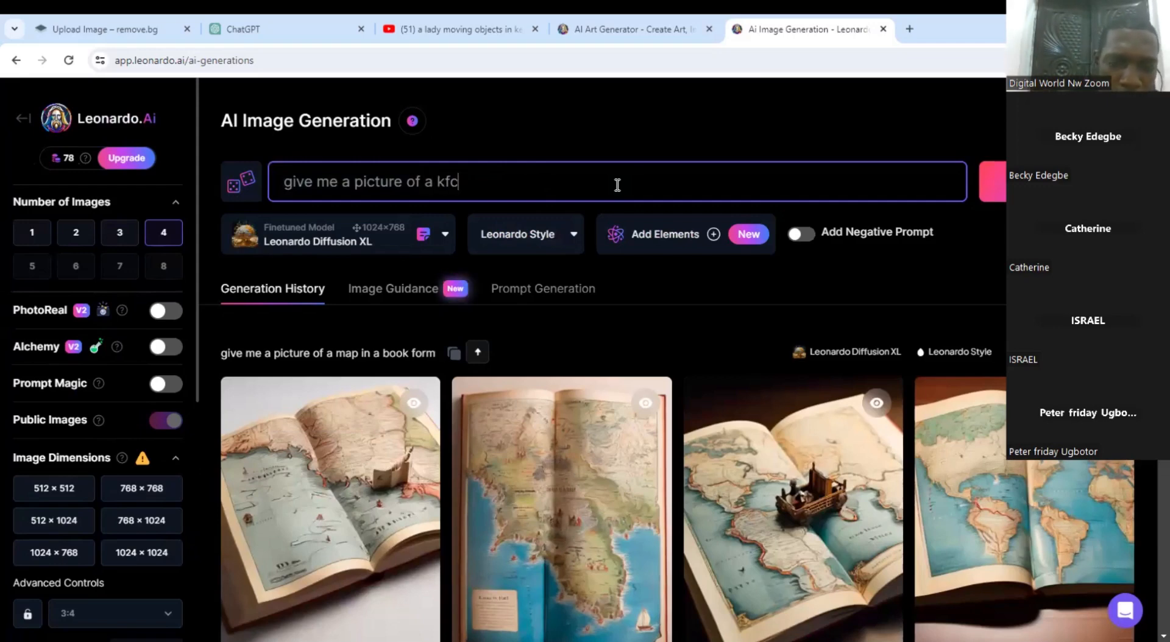
text( pro)
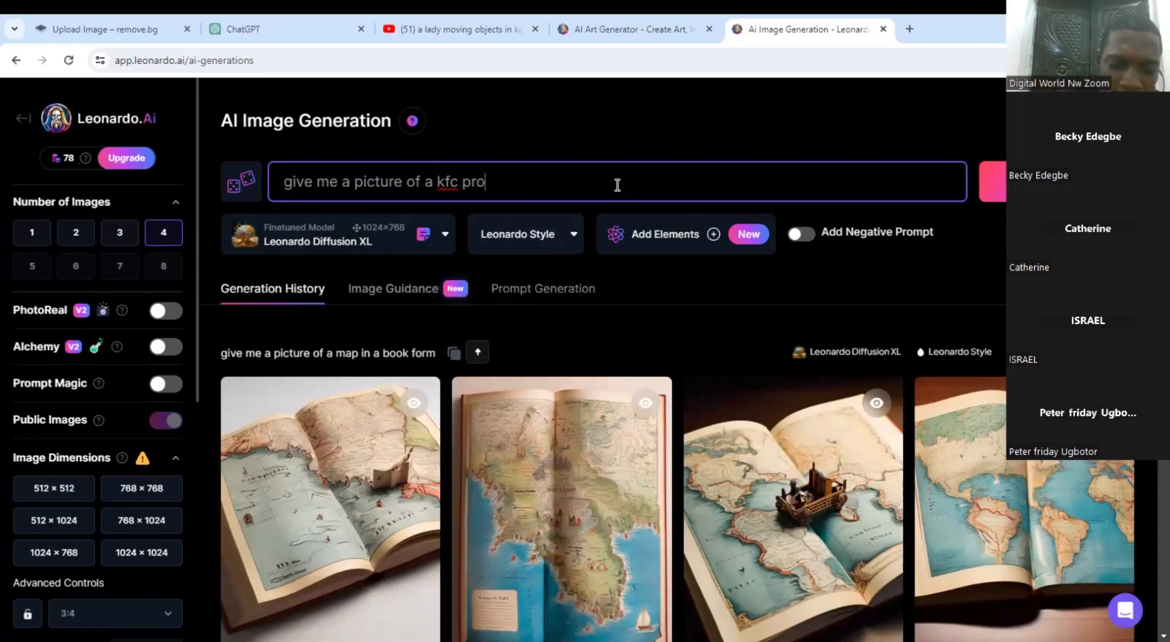
text(duc)
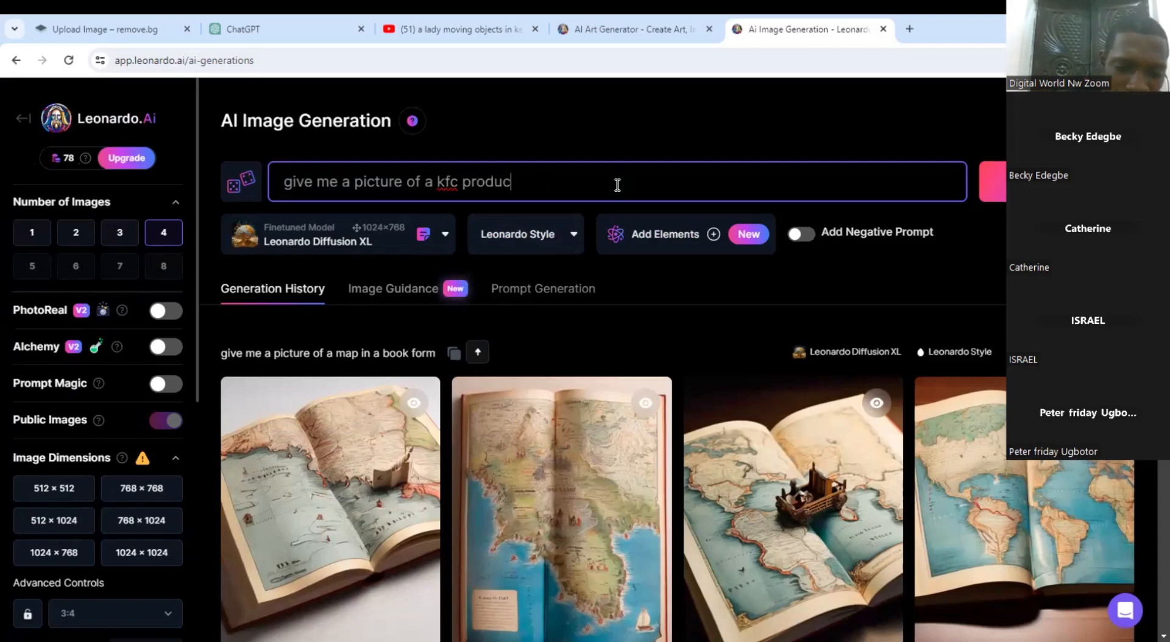
text(t i)
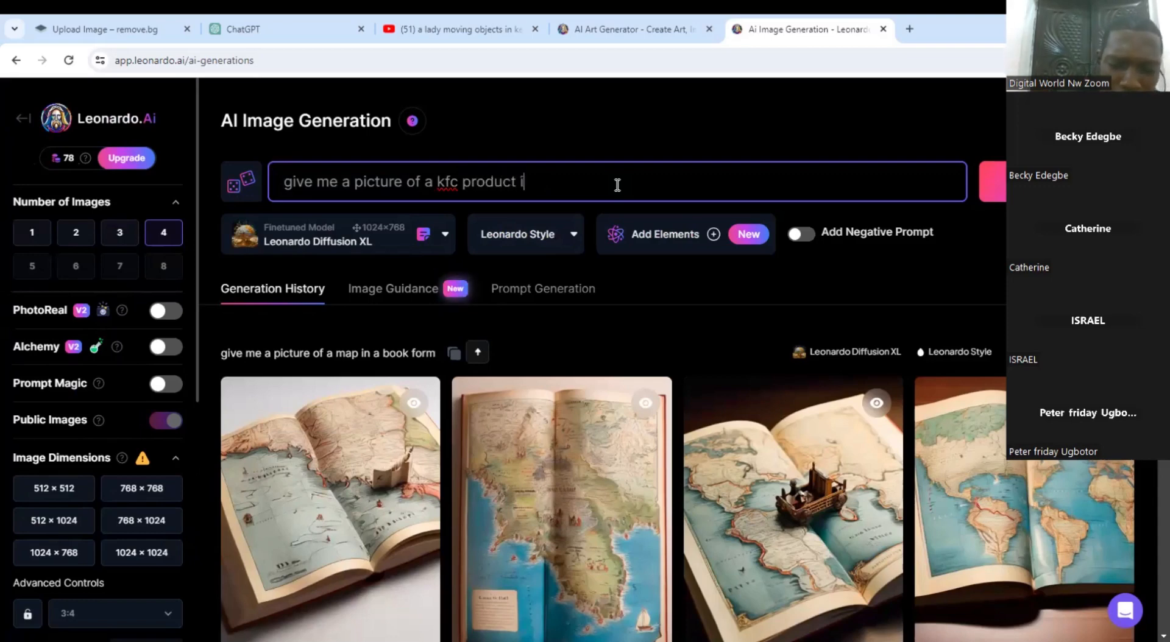
text(n )
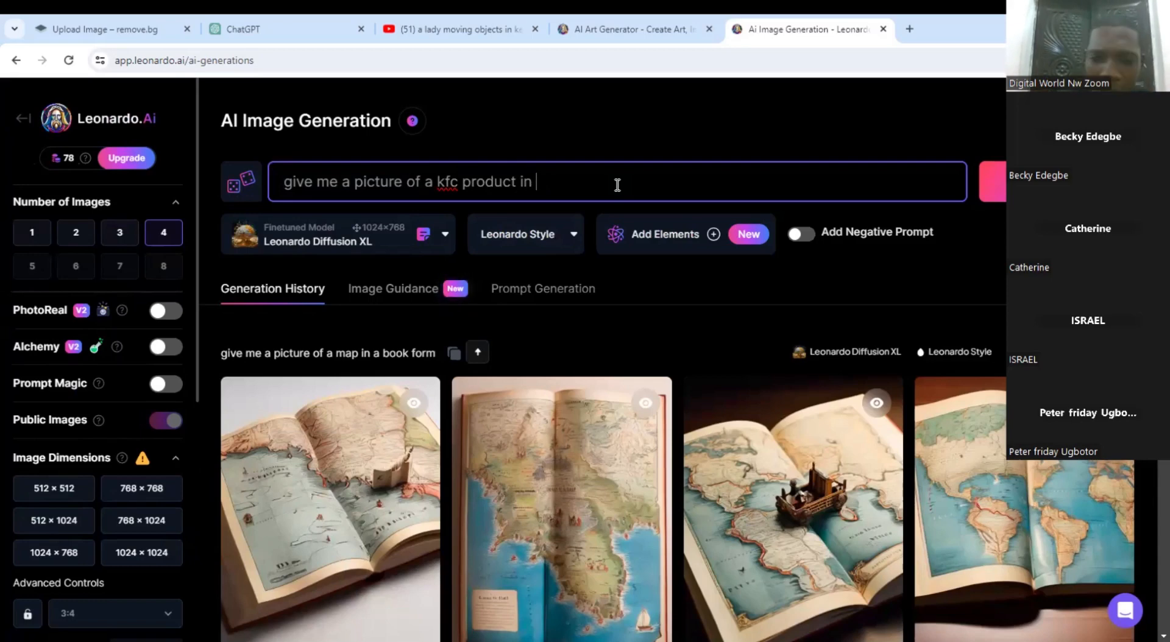
text(mo)
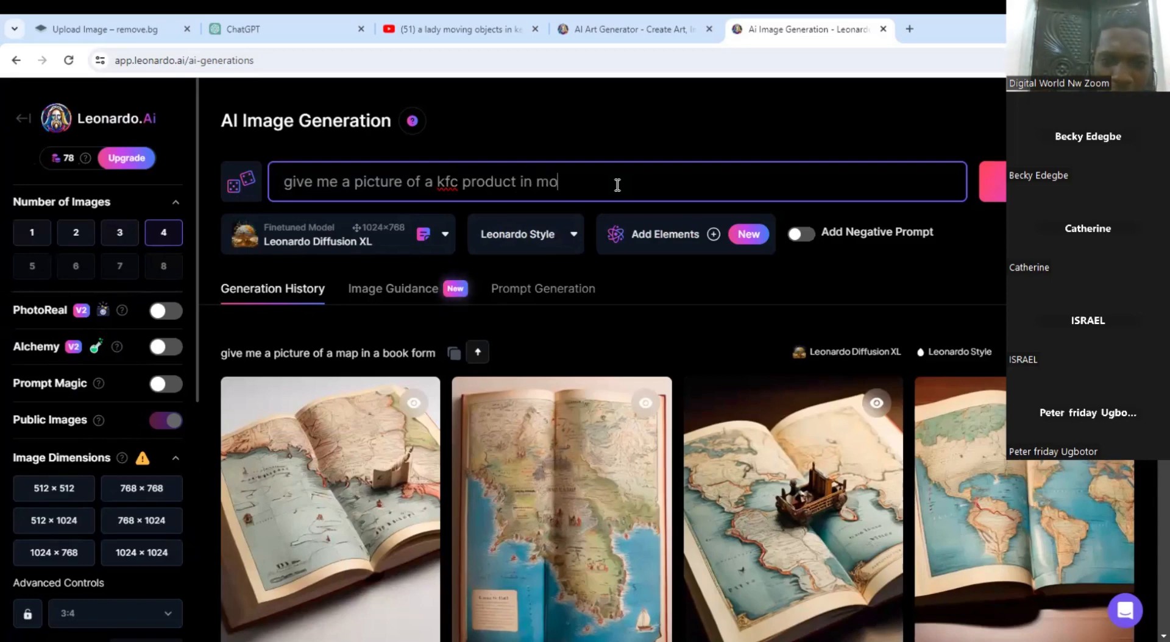
text(d)
text(kups)
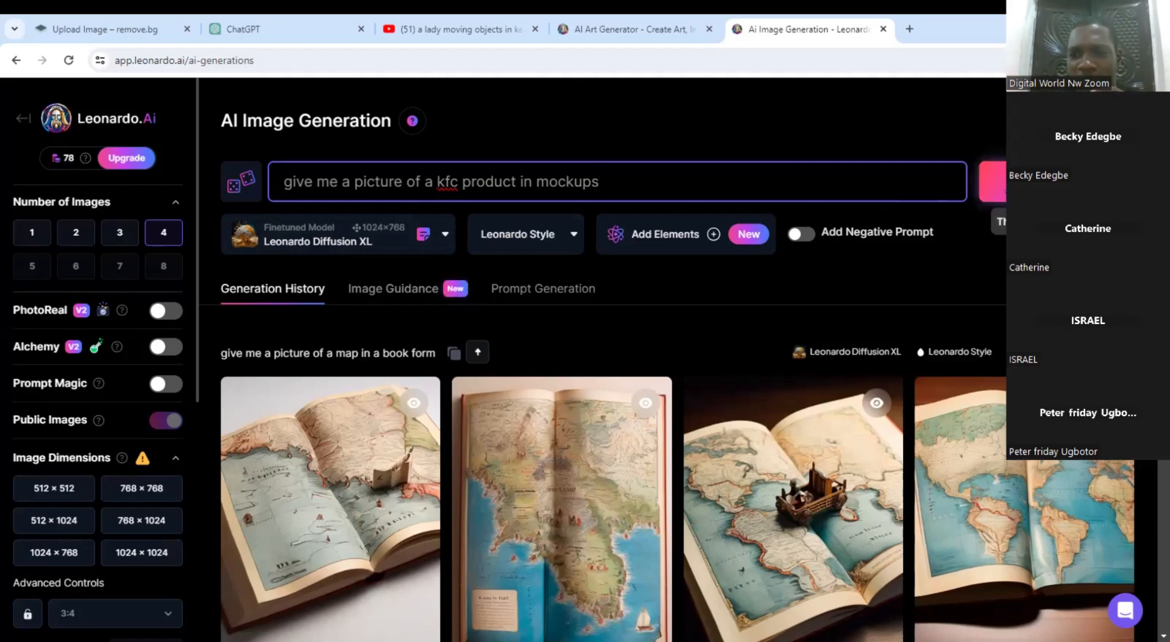
click(992, 181)
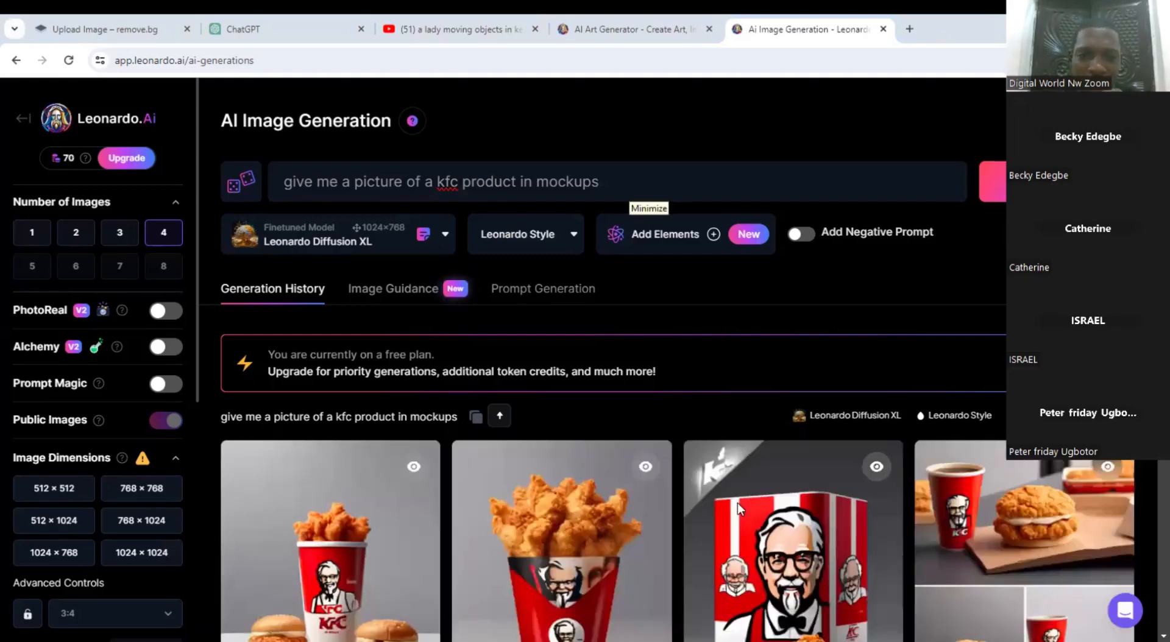
Step: Enlarge the generated KFC box mockup to inspect it, close the enlarged view and download that image
scroll(737, 503, down, 1)
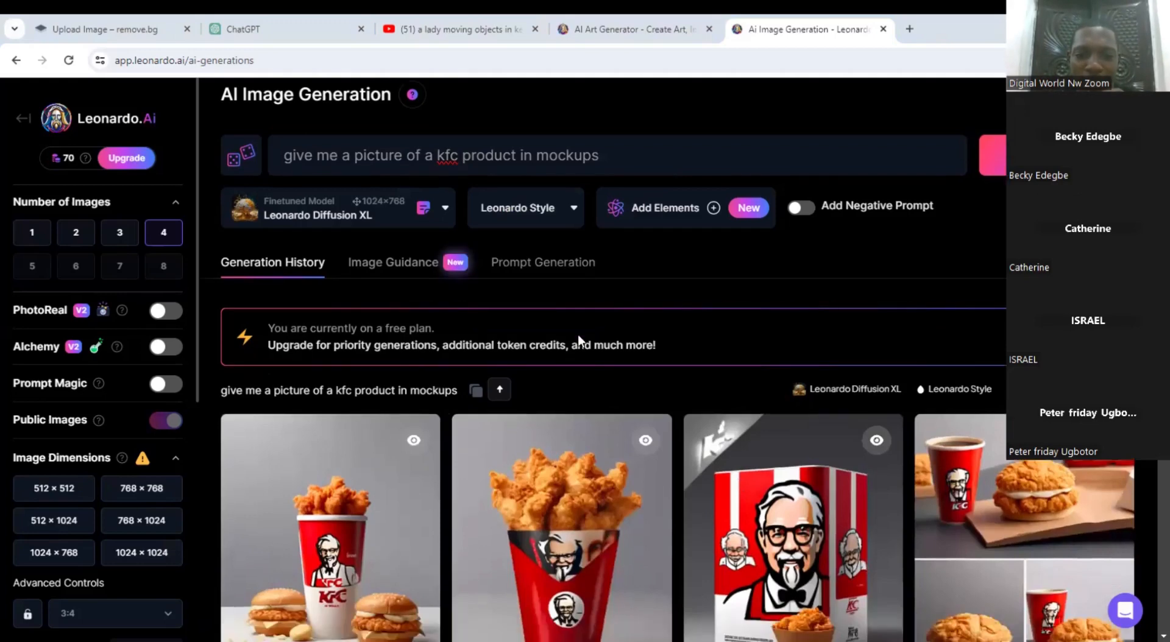
scroll(581, 337, down, 2)
scroll(408, 363, down, 1)
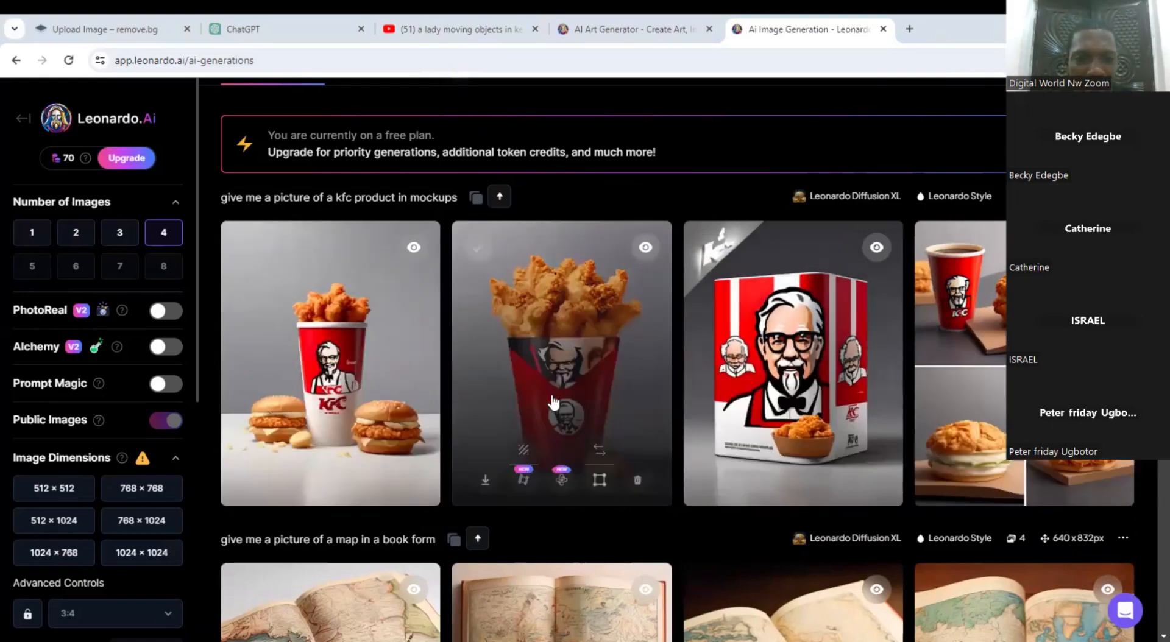
click(786, 404)
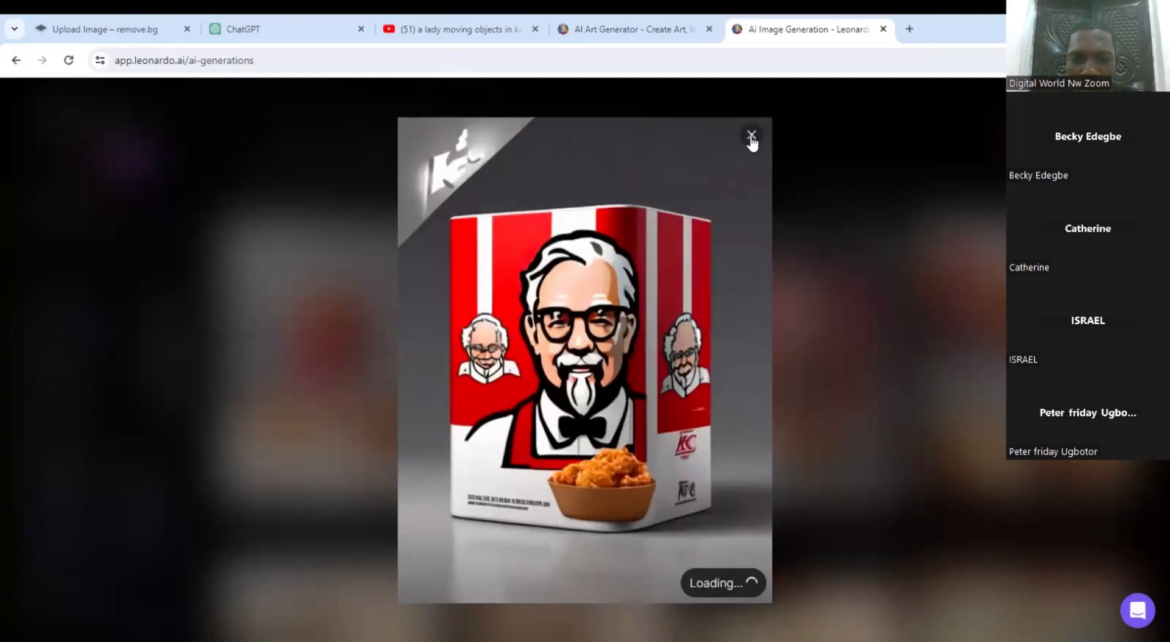
click(849, 307)
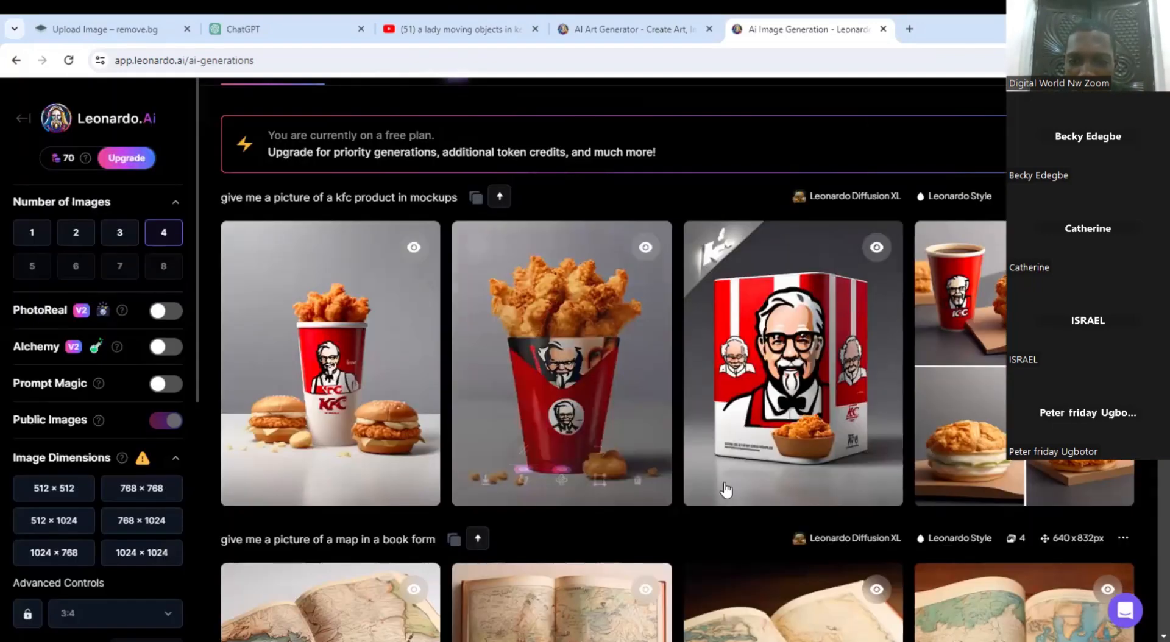
mouse_move(721, 483)
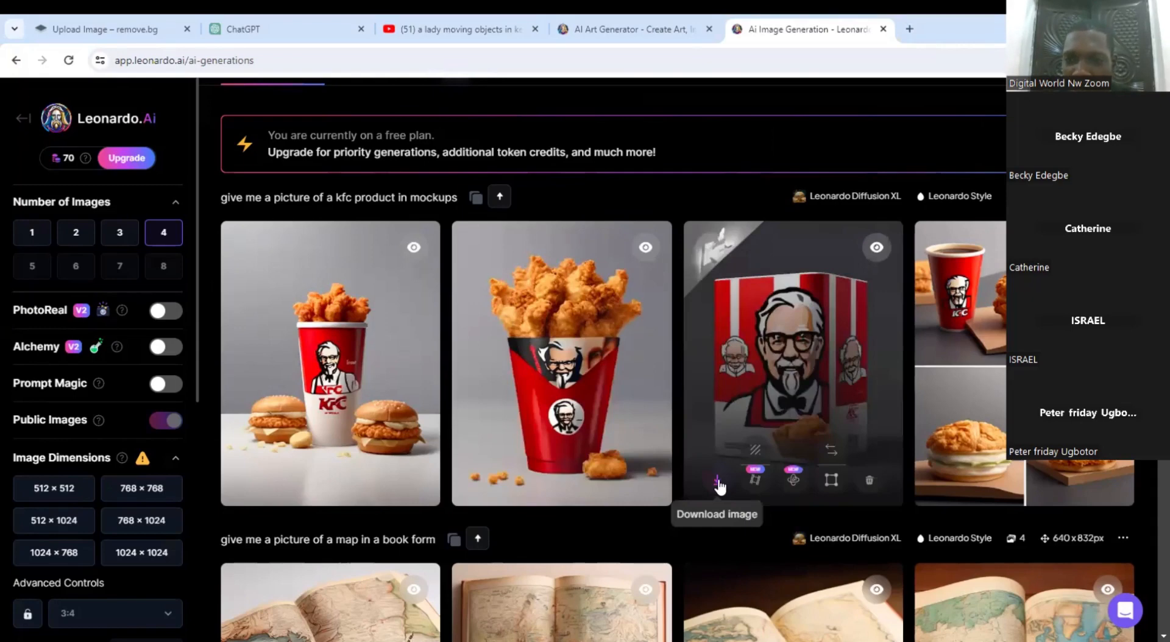
click(718, 483)
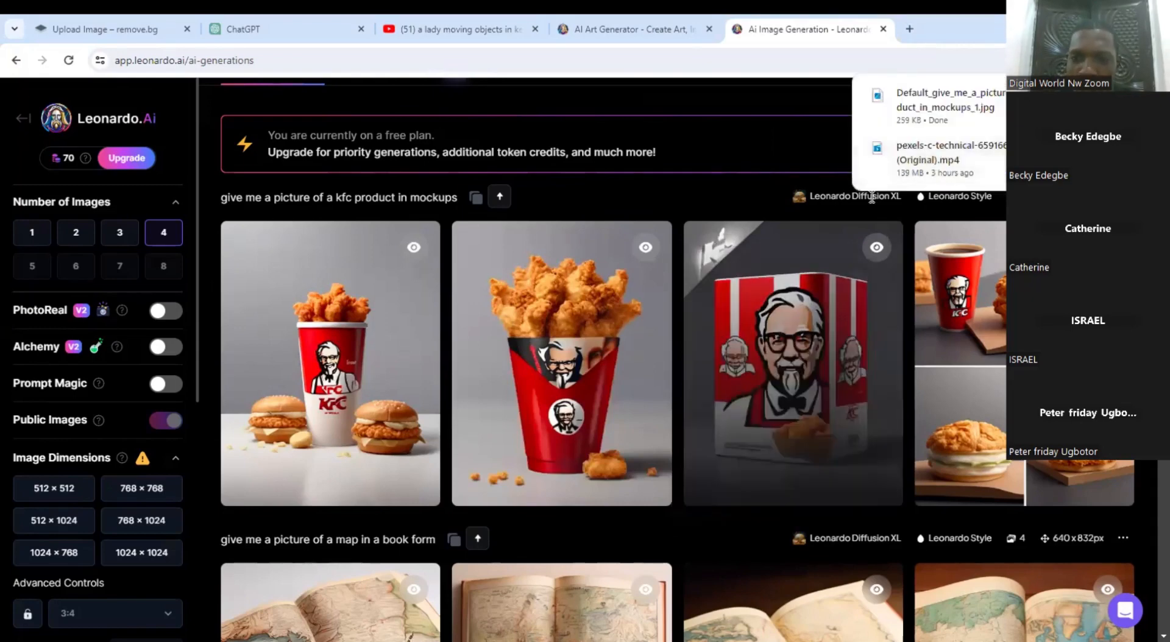
mouse_move(830, 482)
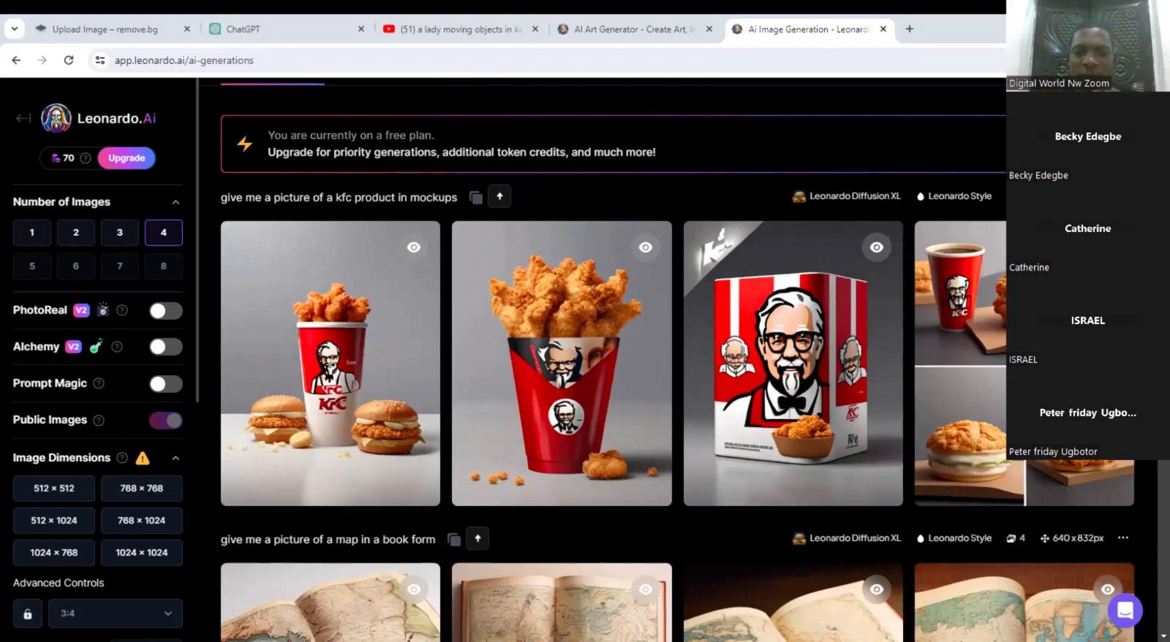
Step: View the downloaded KFC box image in the photo viewer, and return to the Leonardo.Ai page in Chrome
key(alt+Tab)
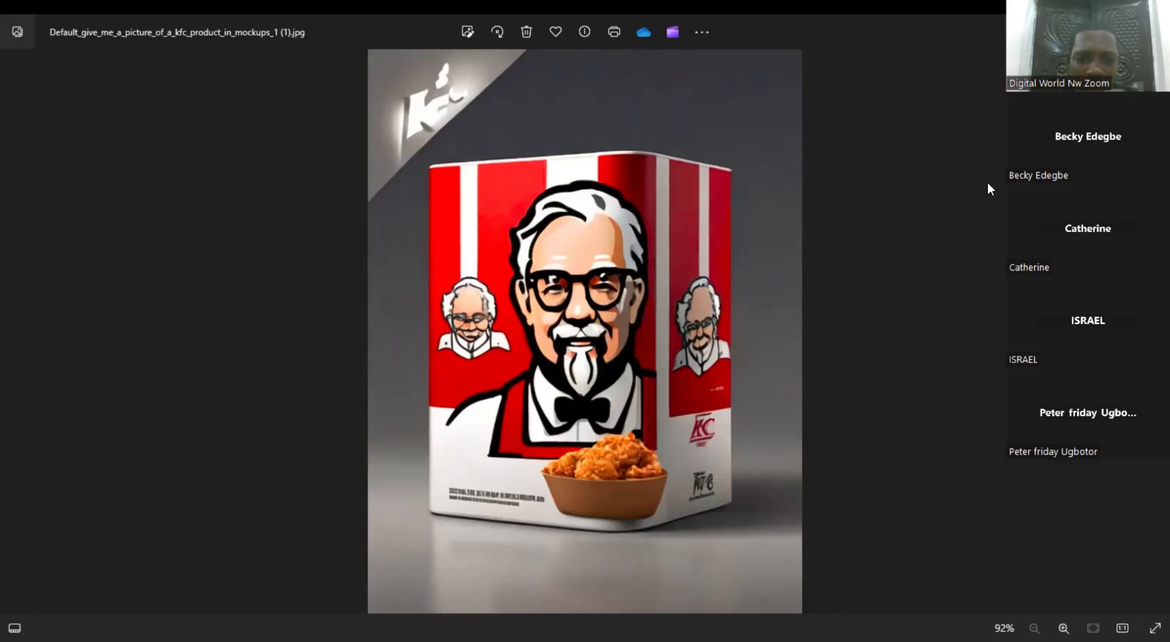
key(alt+Tab)
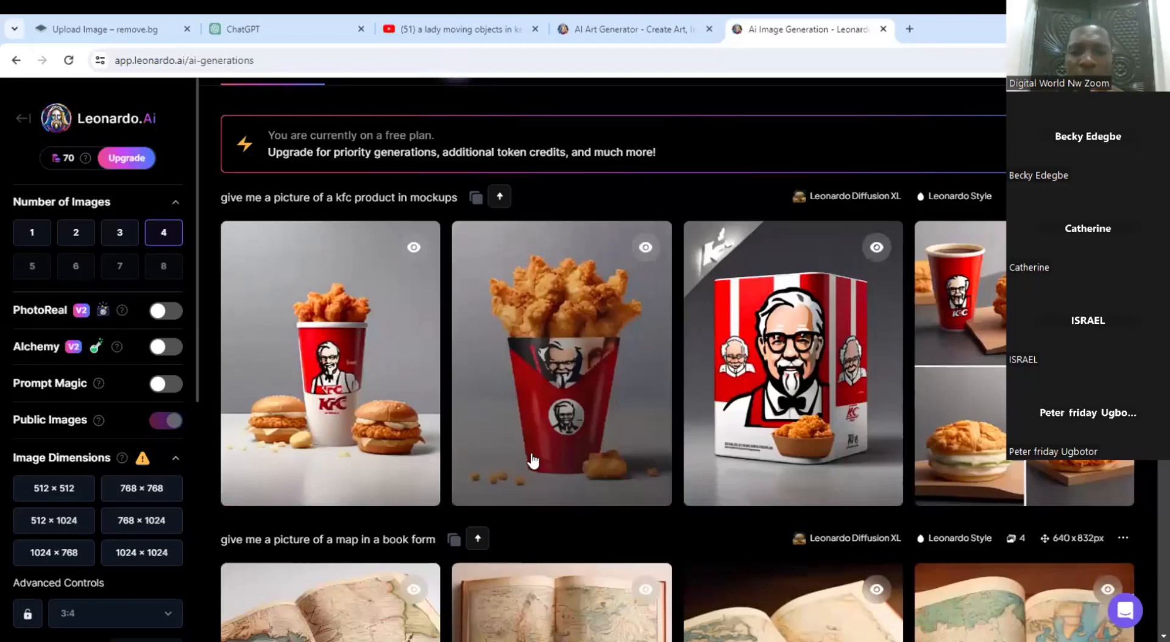
mouse_move(802, 430)
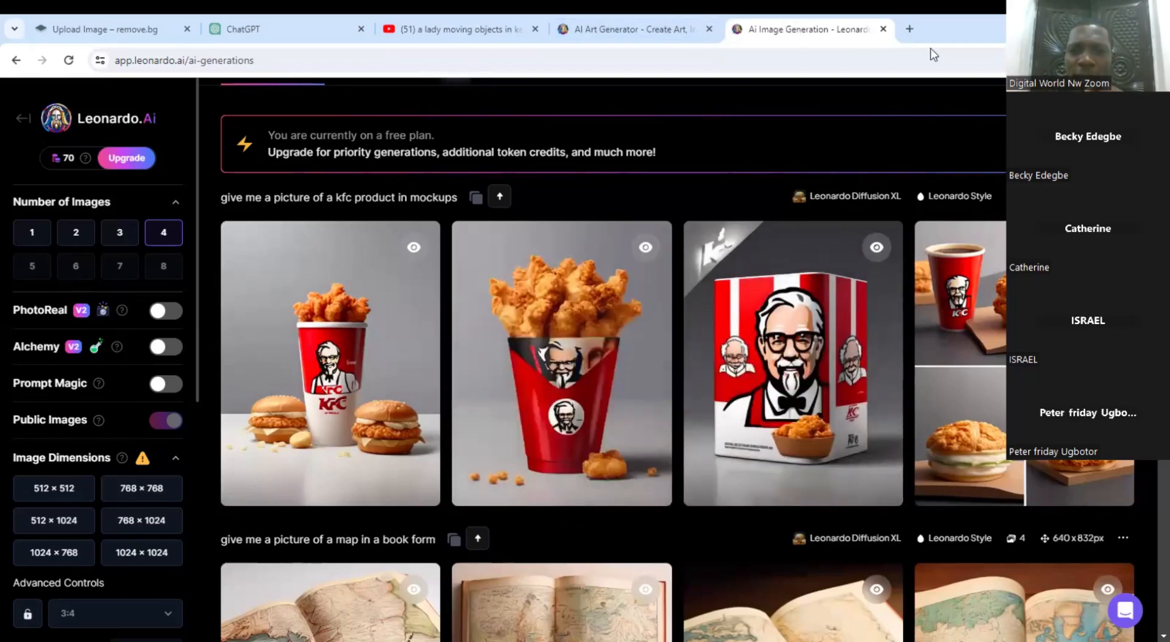
Step: Search the web for "background removal" in a new browser tab
click(905, 29)
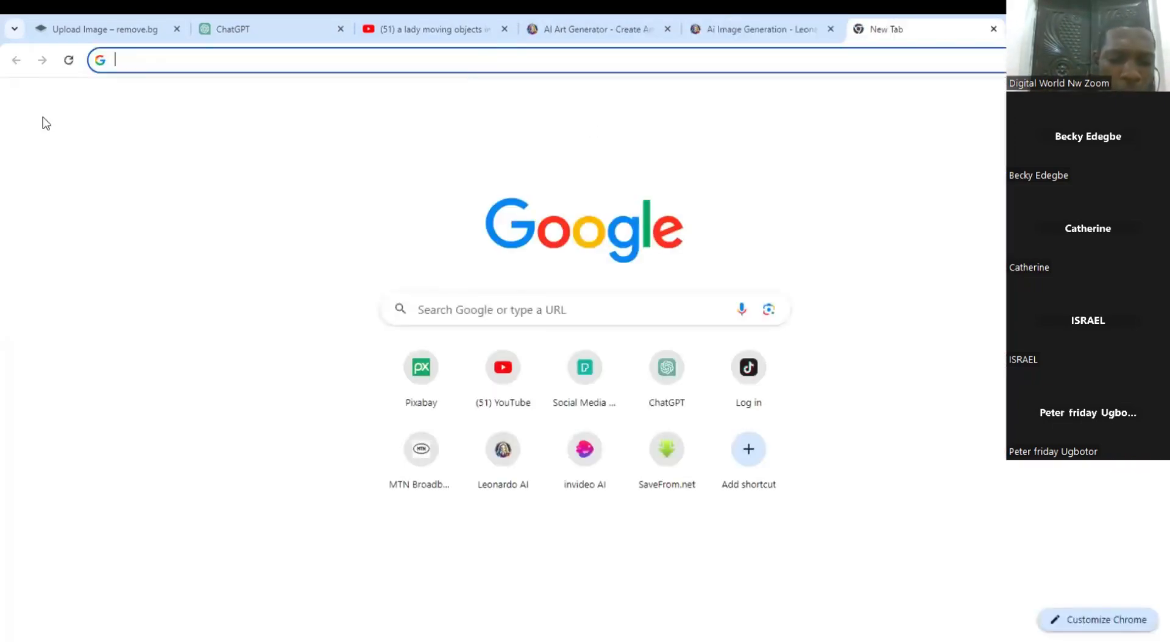
text(ba)
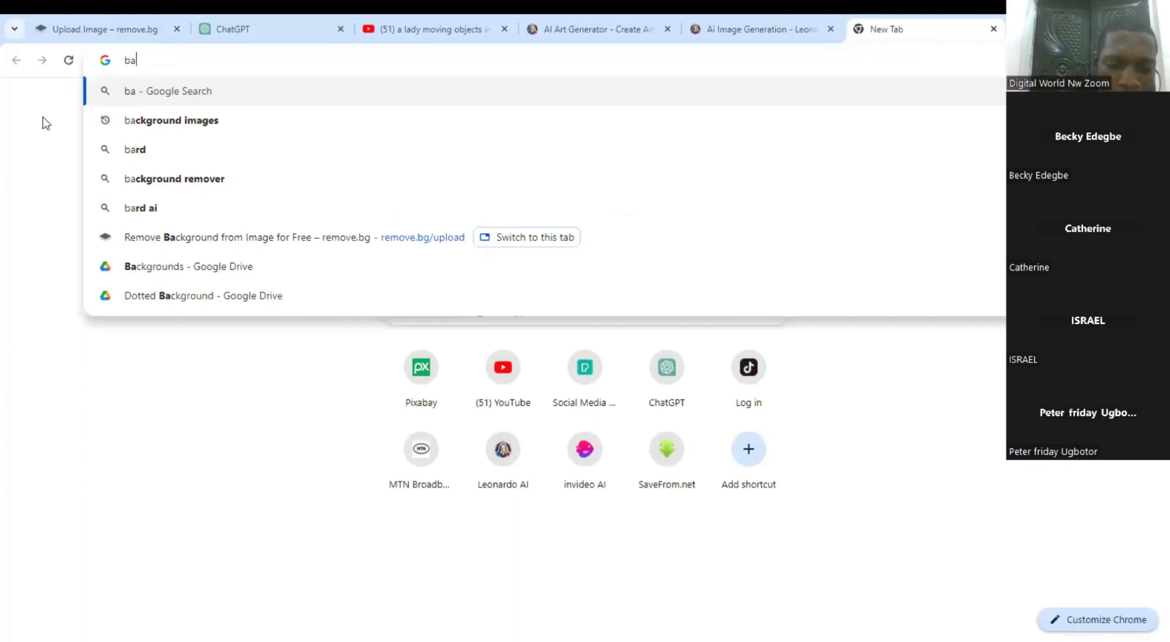
text(ckg)
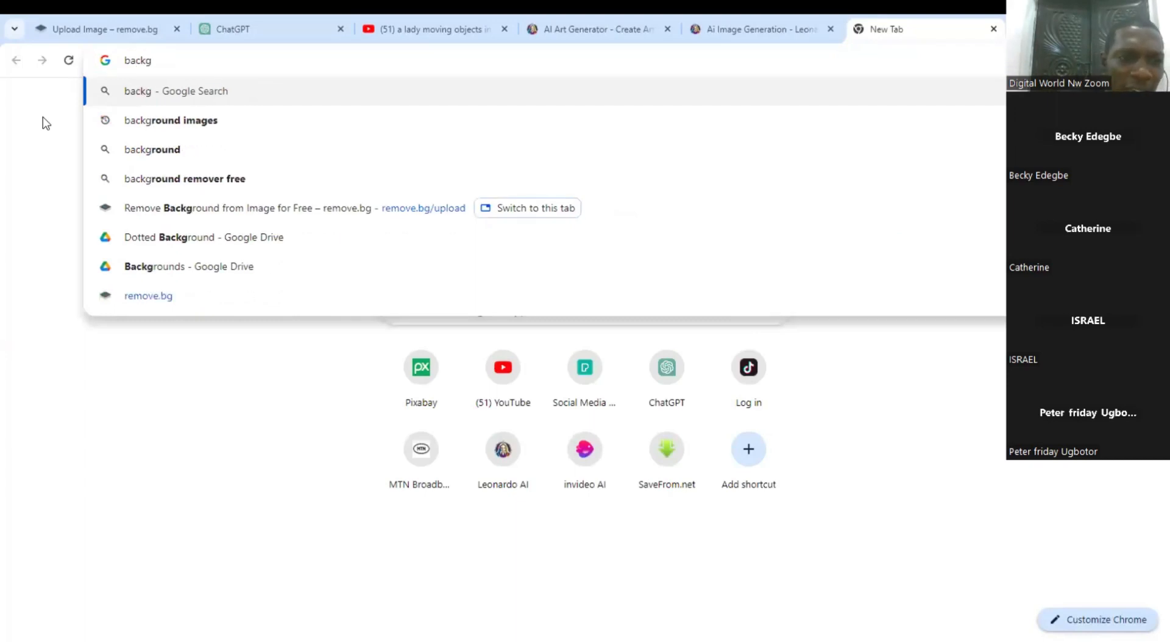
text(ro)
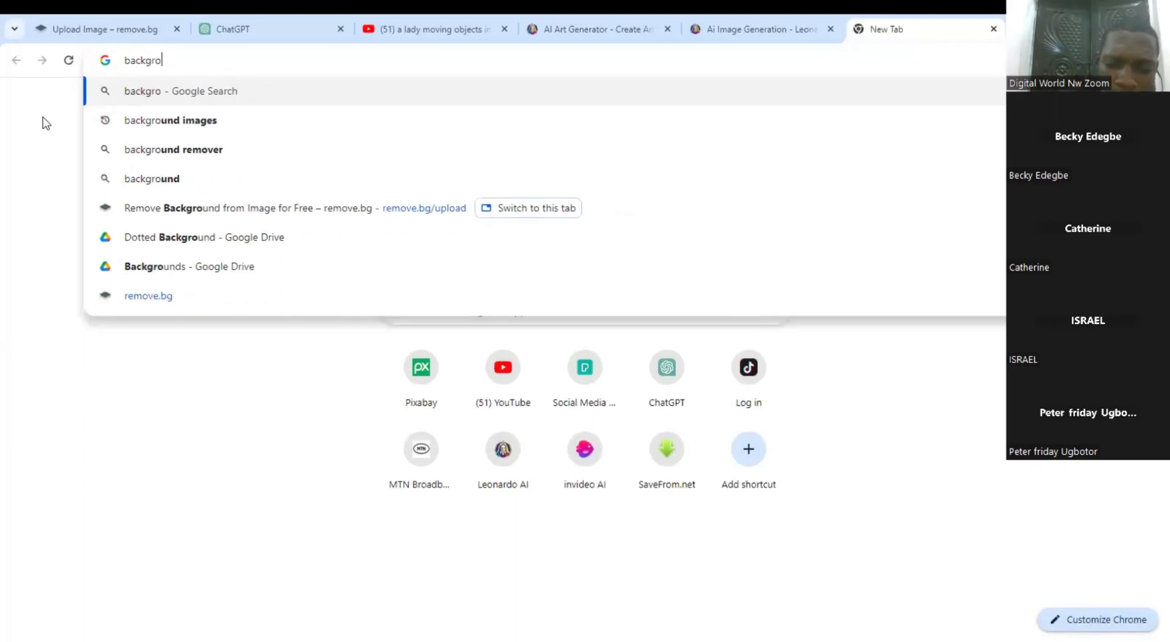
text(und )
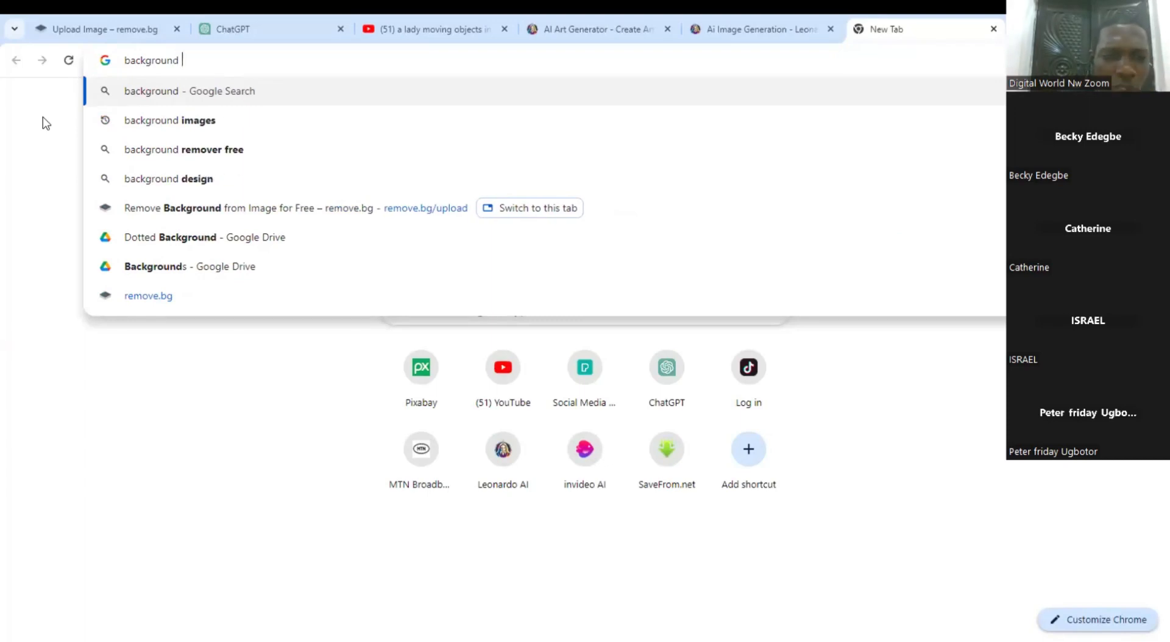
text(r)
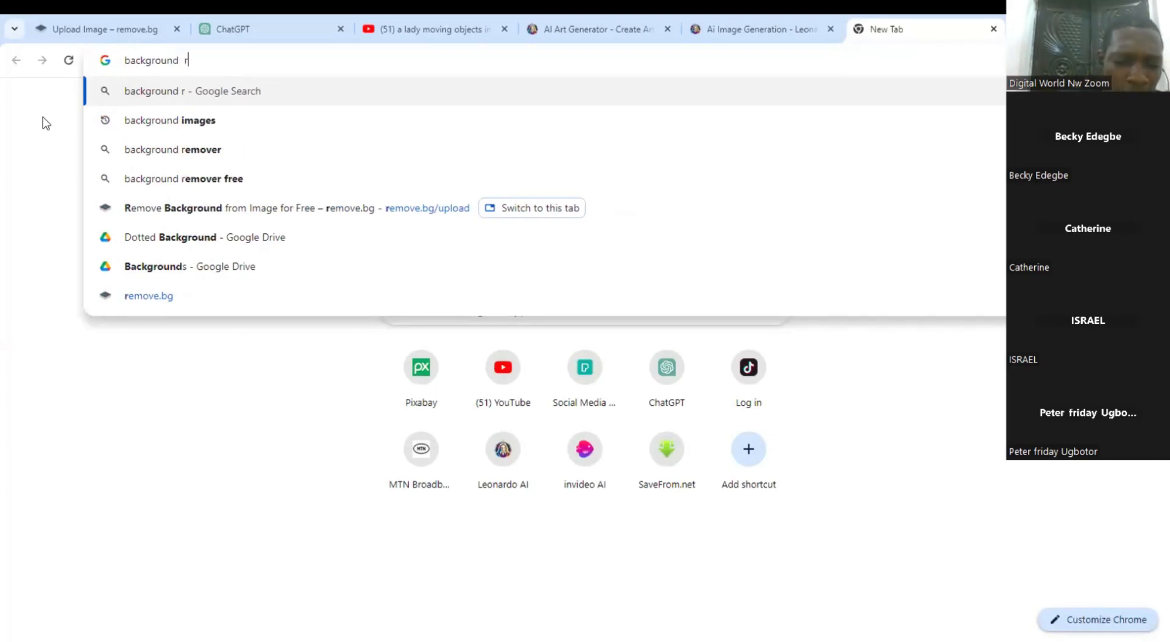
text(emov)
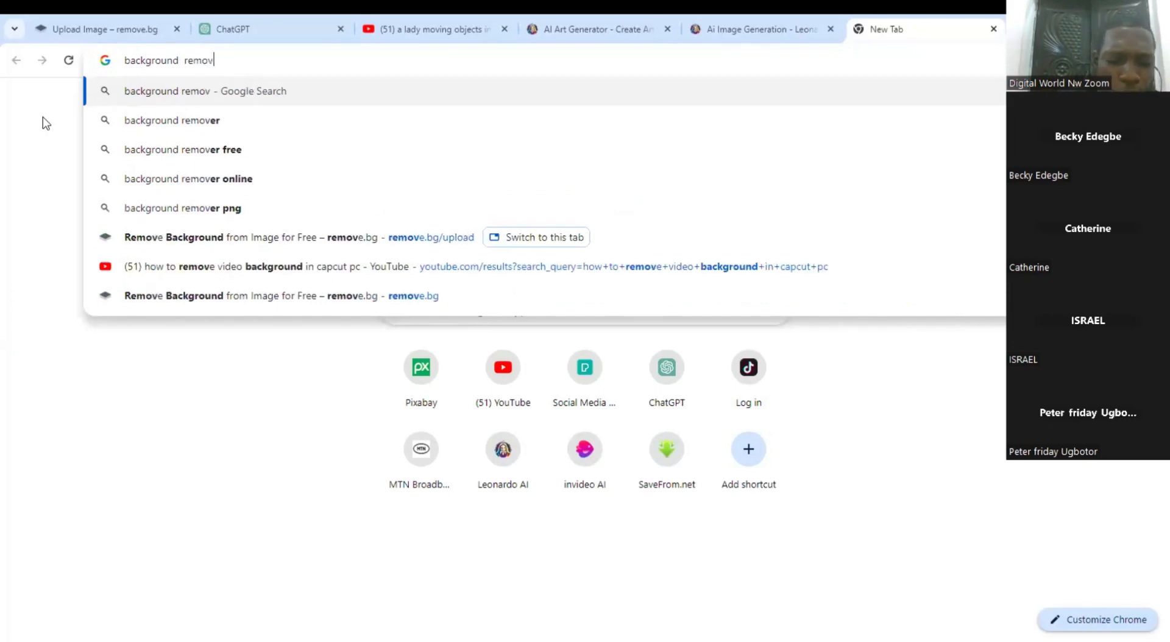
text(a)
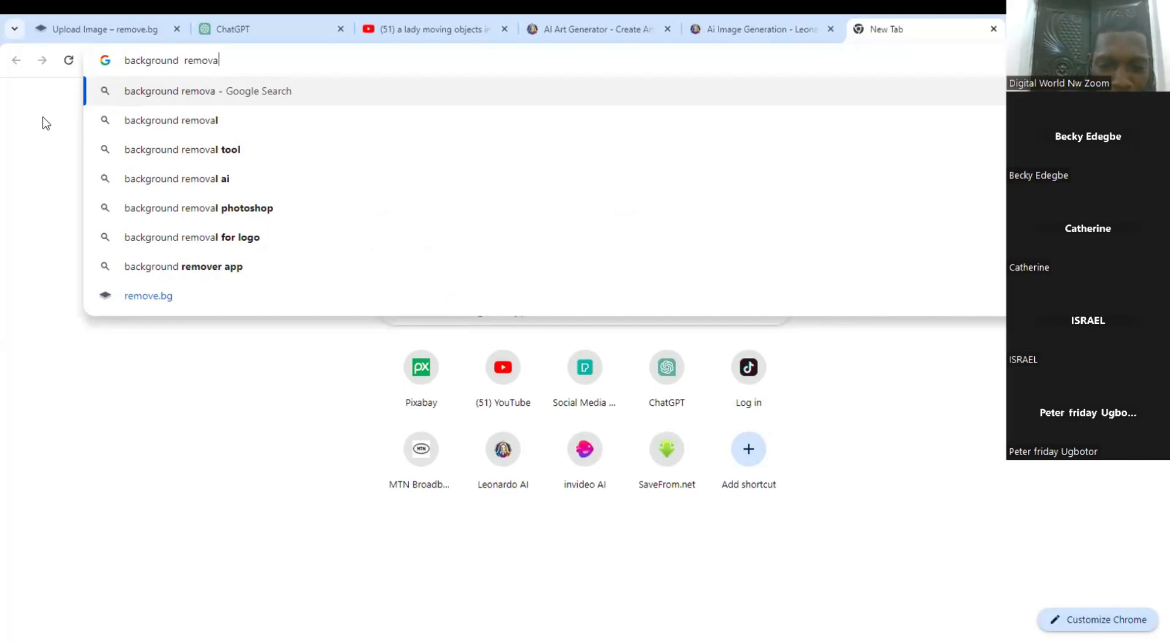
text(l)
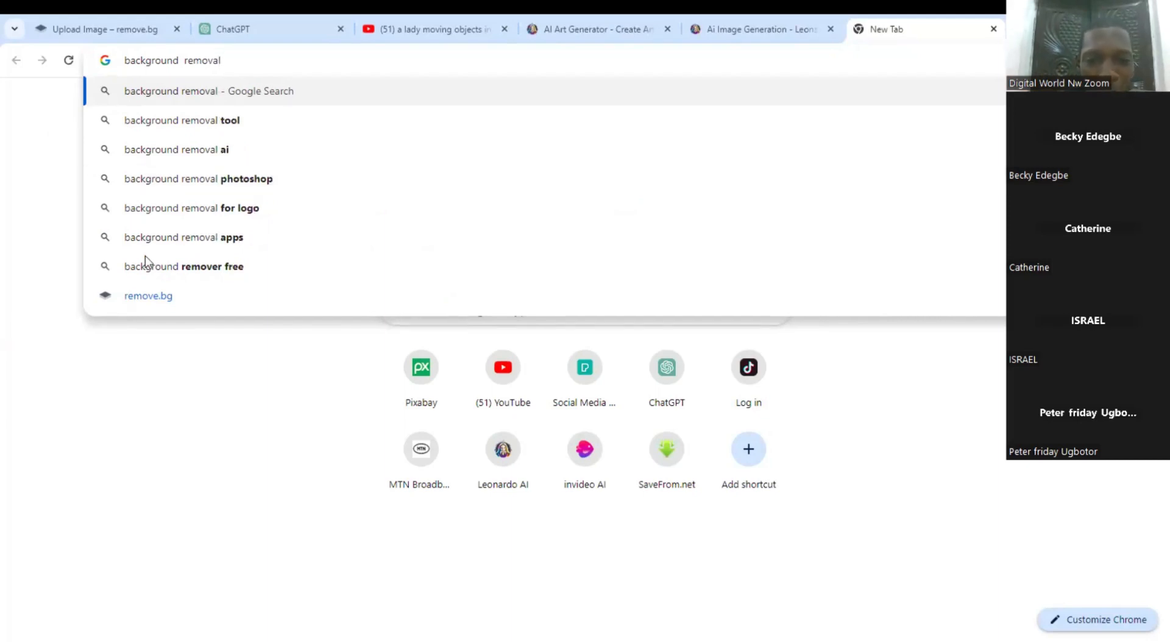
key(Return)
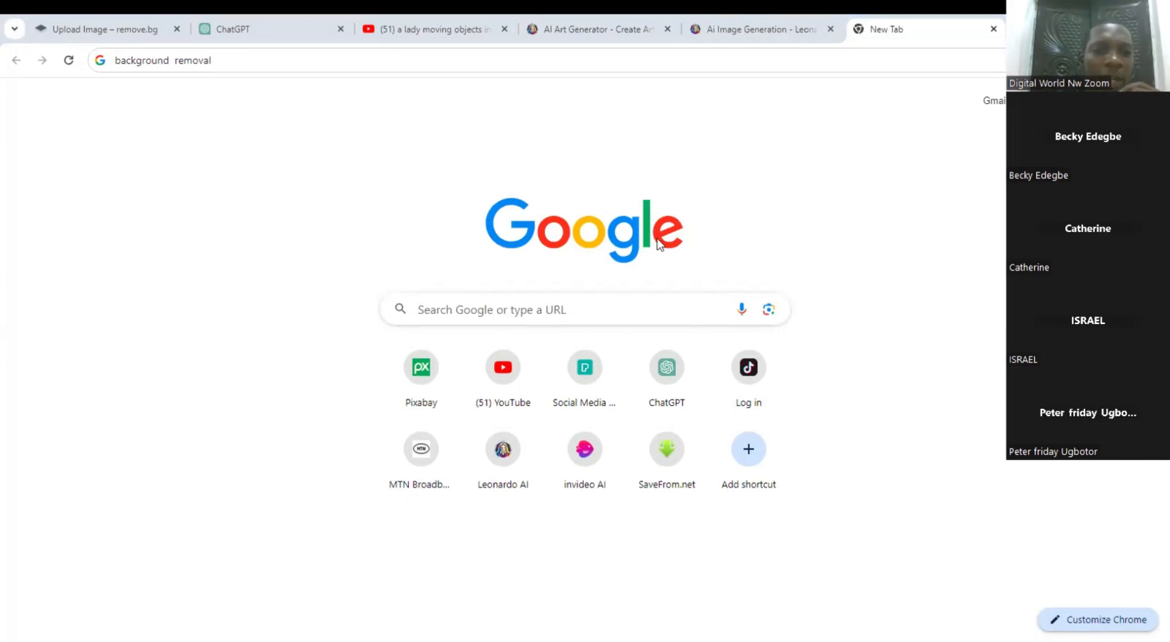
Step: Search Google for "bg remove" and open the remove.bg website from the results
click(508, 316)
click(475, 368)
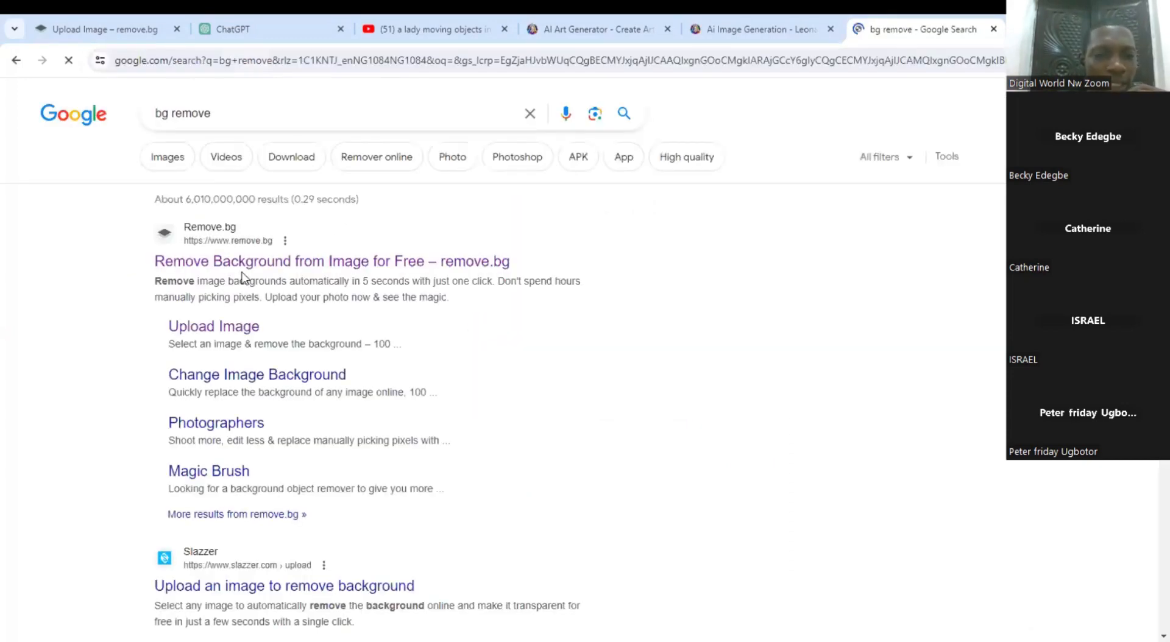
click(236, 268)
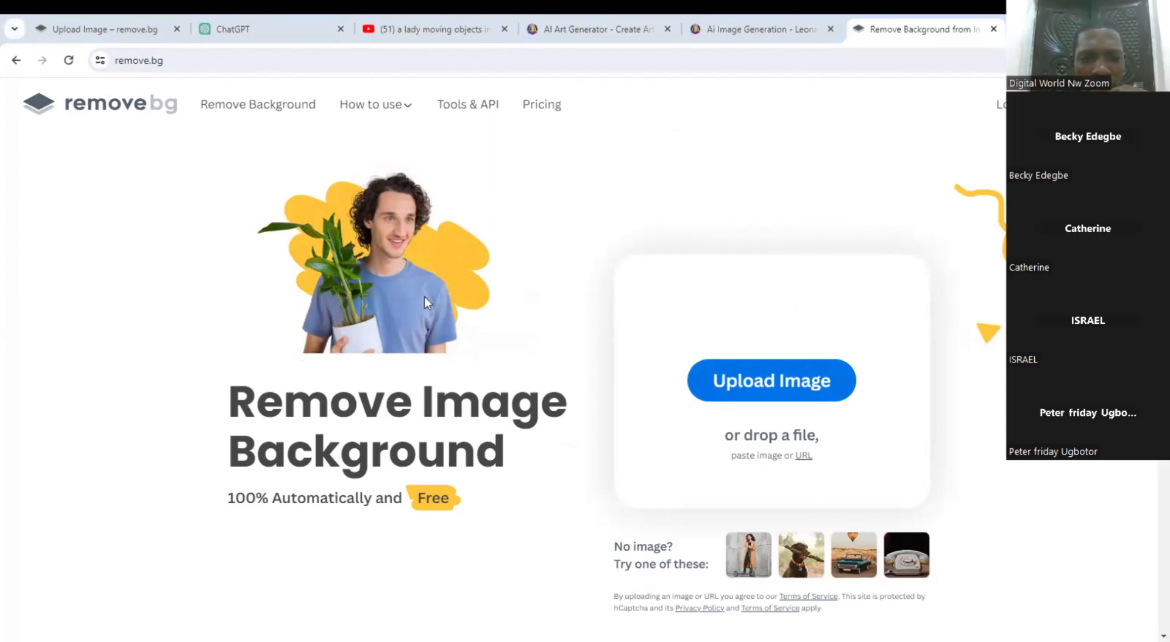
Step: Paste the KFC box image into remove.bg to remove its background, and download the standard-resolution cutout
key(ctrl+v)
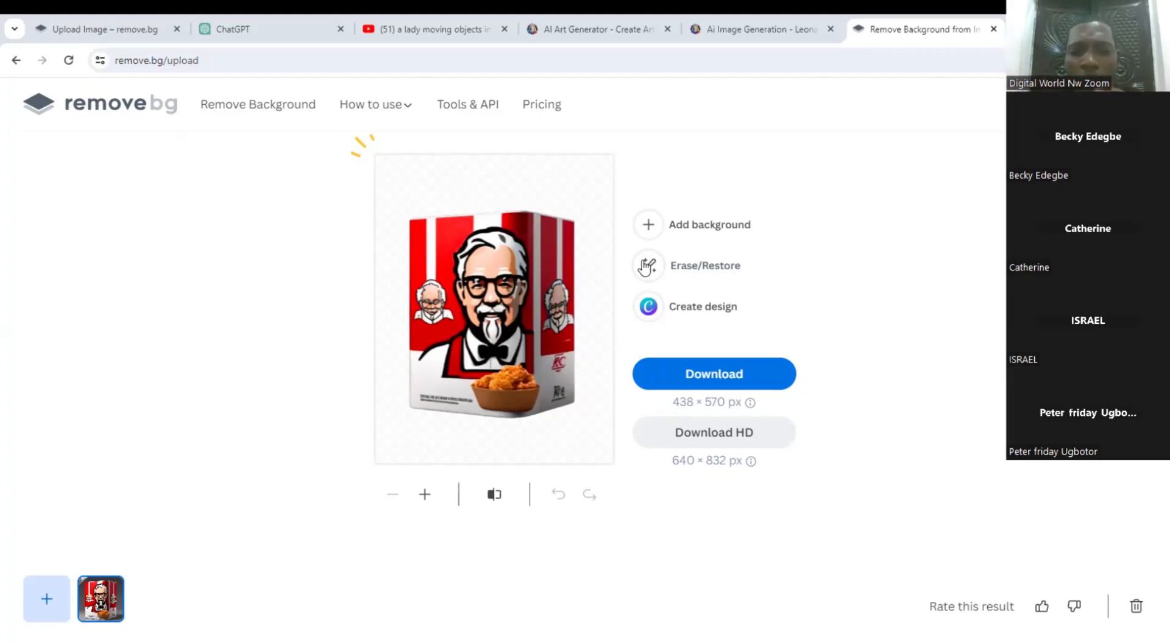
click(711, 376)
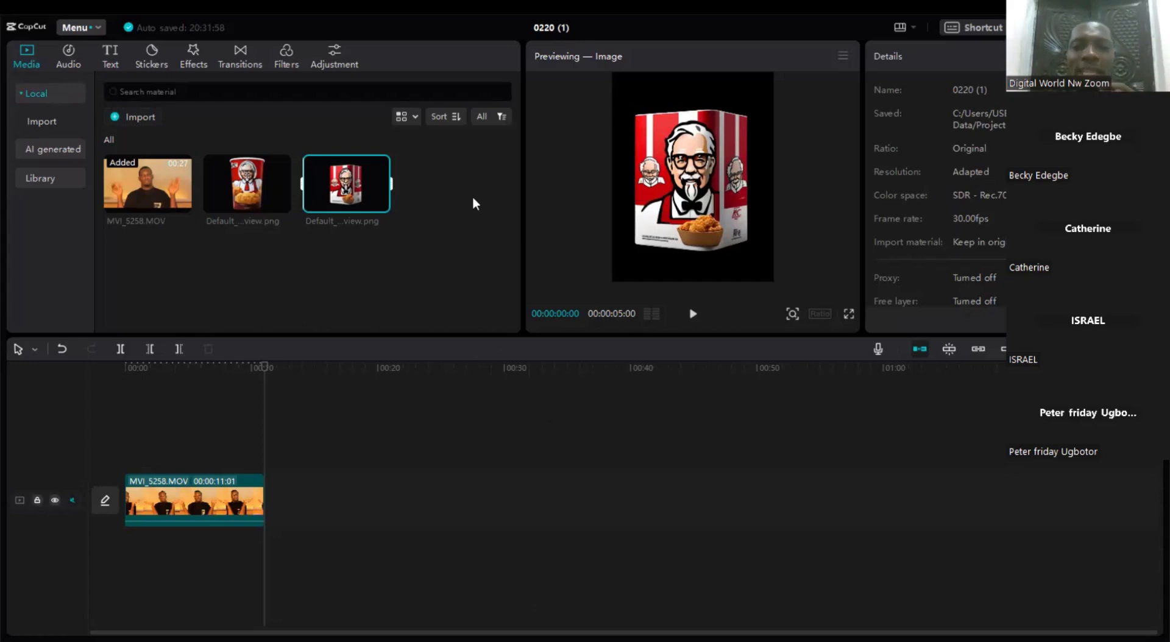
Step: In CapCut, add the KFC box cutout on a track above the MVI_5258.MOV clip from its start and extend it to 00:00:11:00
mouse_move(345, 190)
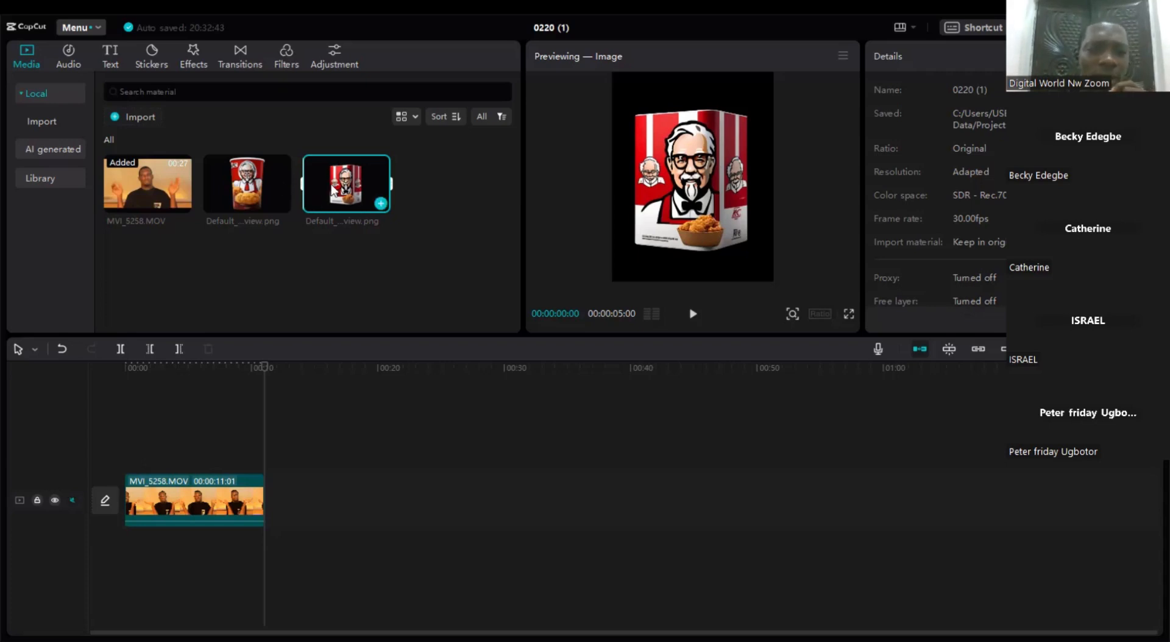
drag(332, 190, 268, 297)
drag(123, 431, 123, 434)
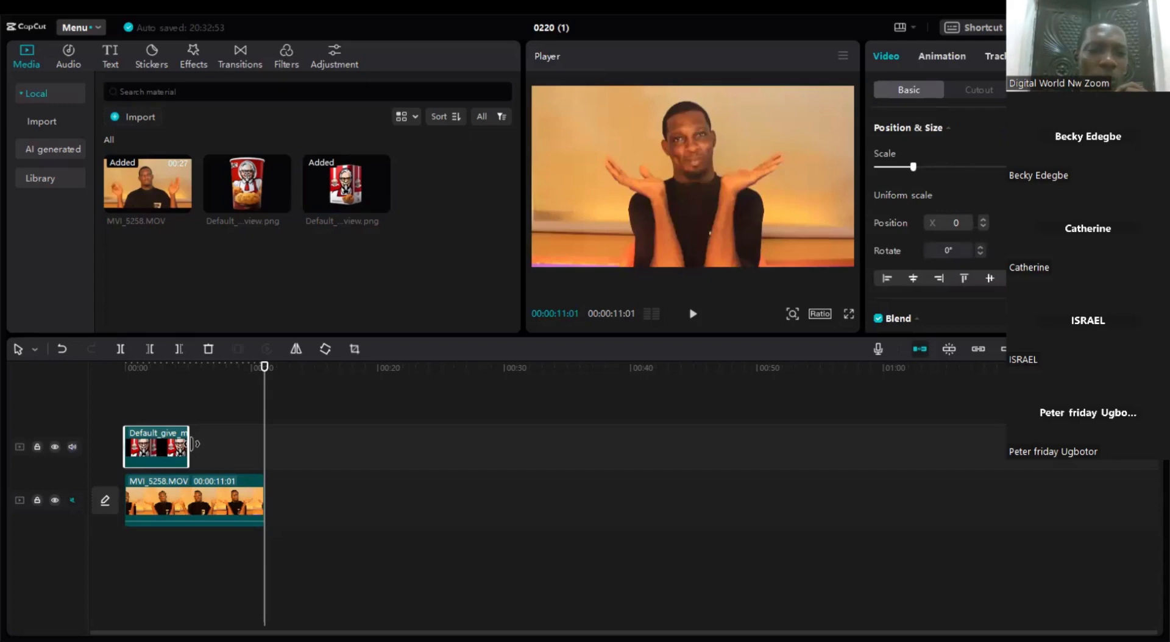
drag(191, 444, 267, 447)
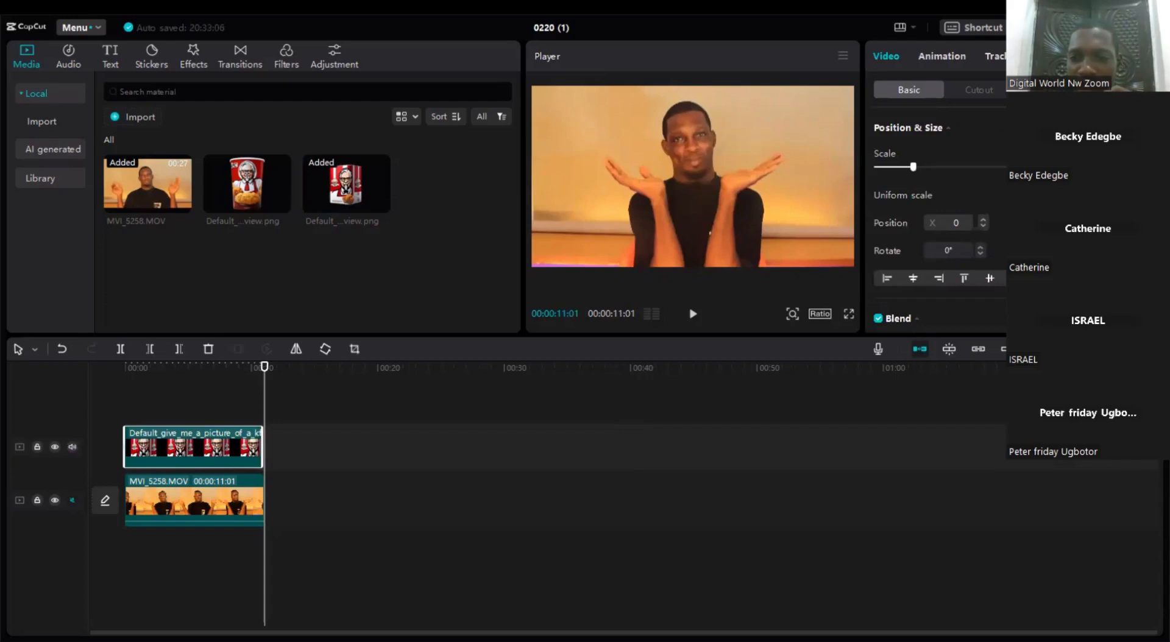
scroll(267, 446, up, 2)
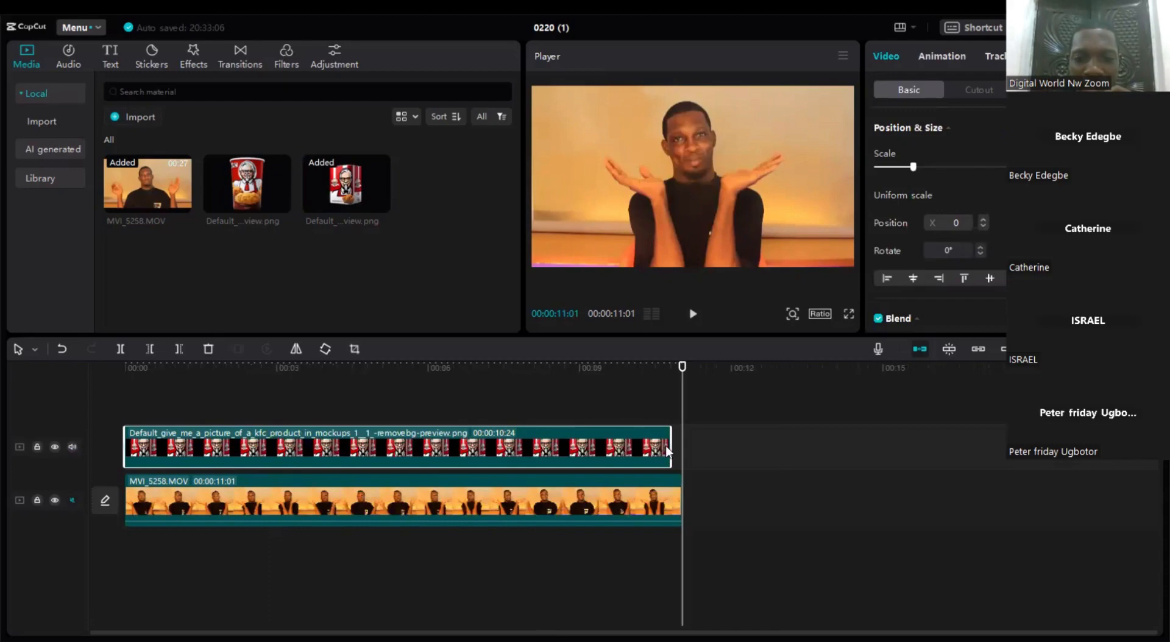
drag(668, 439, 681, 438)
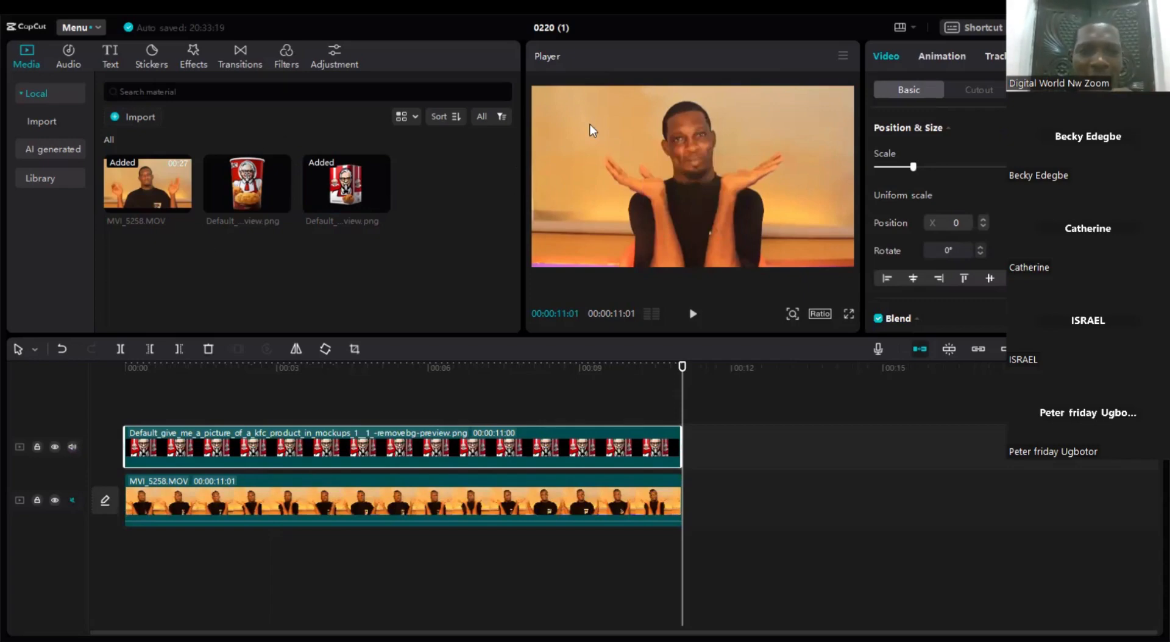
Step: With the playhead at 00:00:09:27, shrink the KFC box and place it on the man's raised hand at about X -684
mouse_move(207, 174)
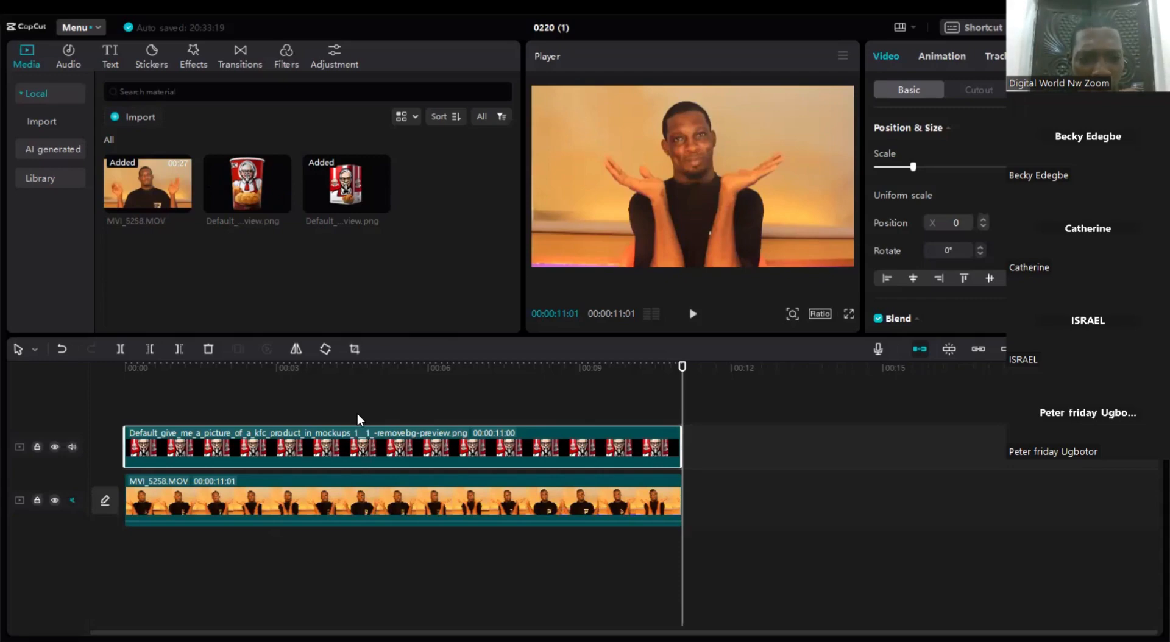
drag(681, 400, 625, 394)
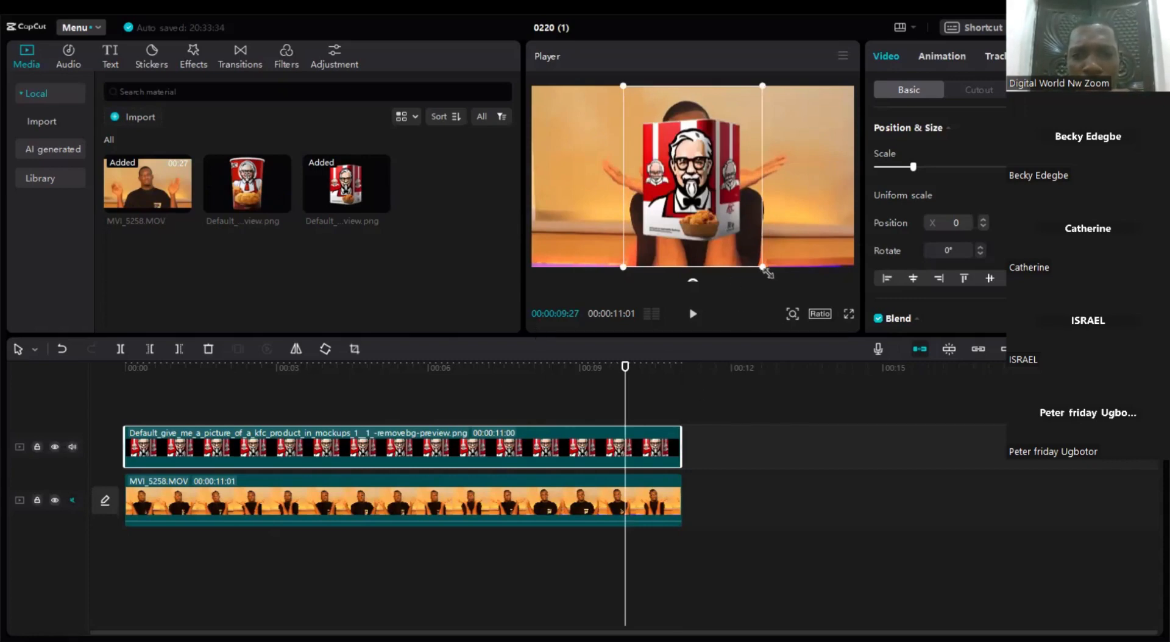
drag(764, 269, 750, 245)
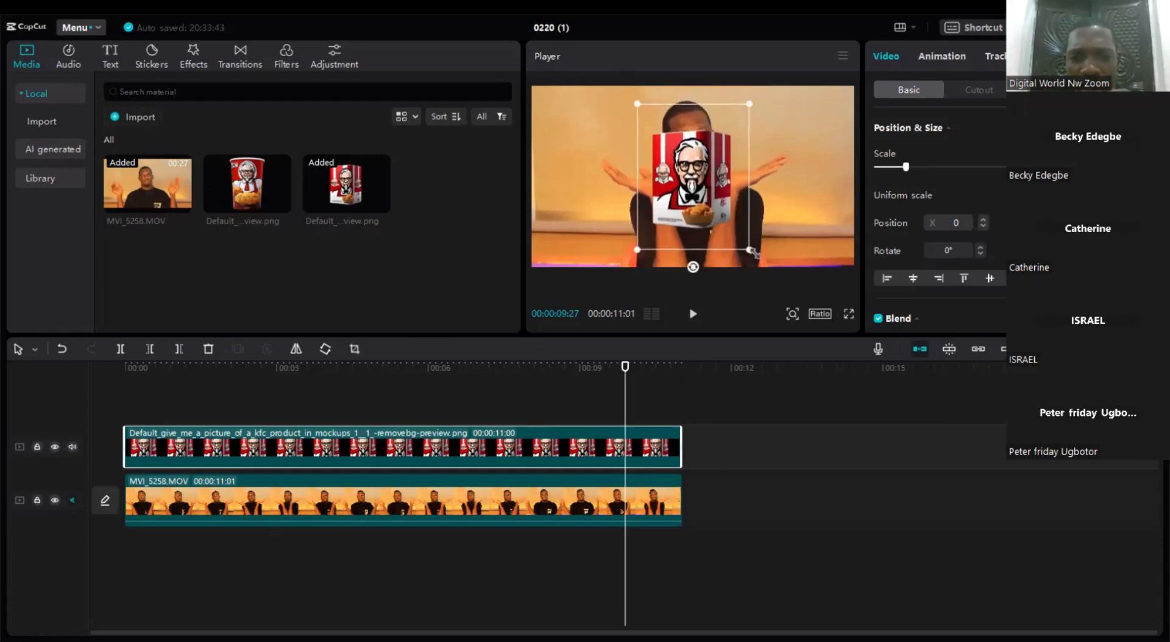
drag(753, 252, 635, 167)
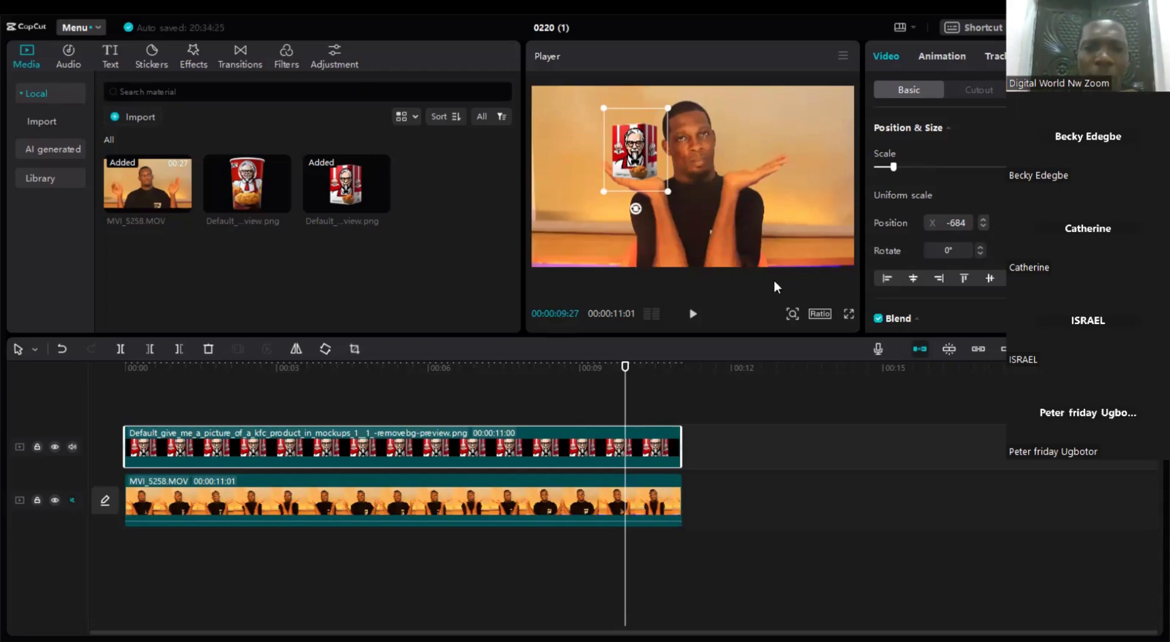
mouse_move(340, 198)
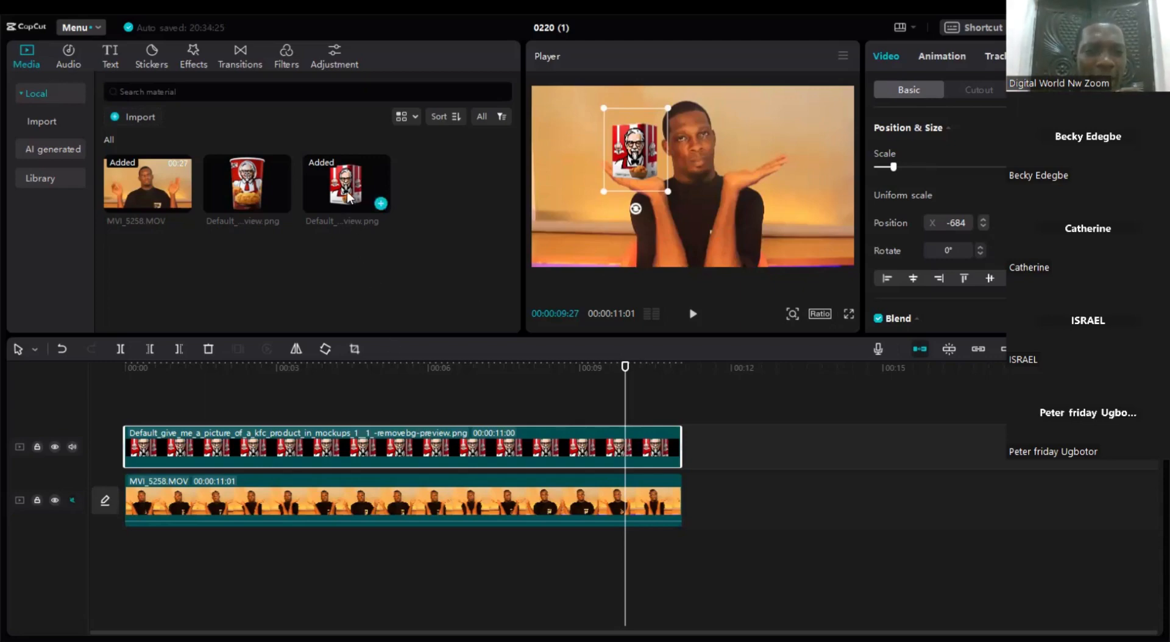
drag(217, 369, 122, 394)
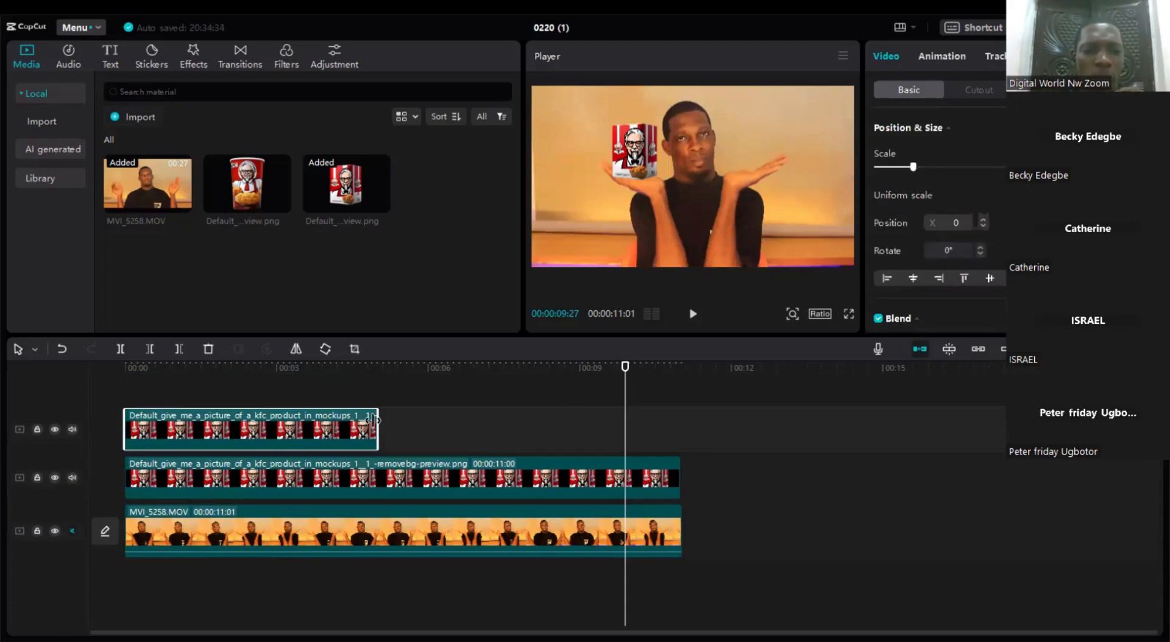
right_click(323, 431)
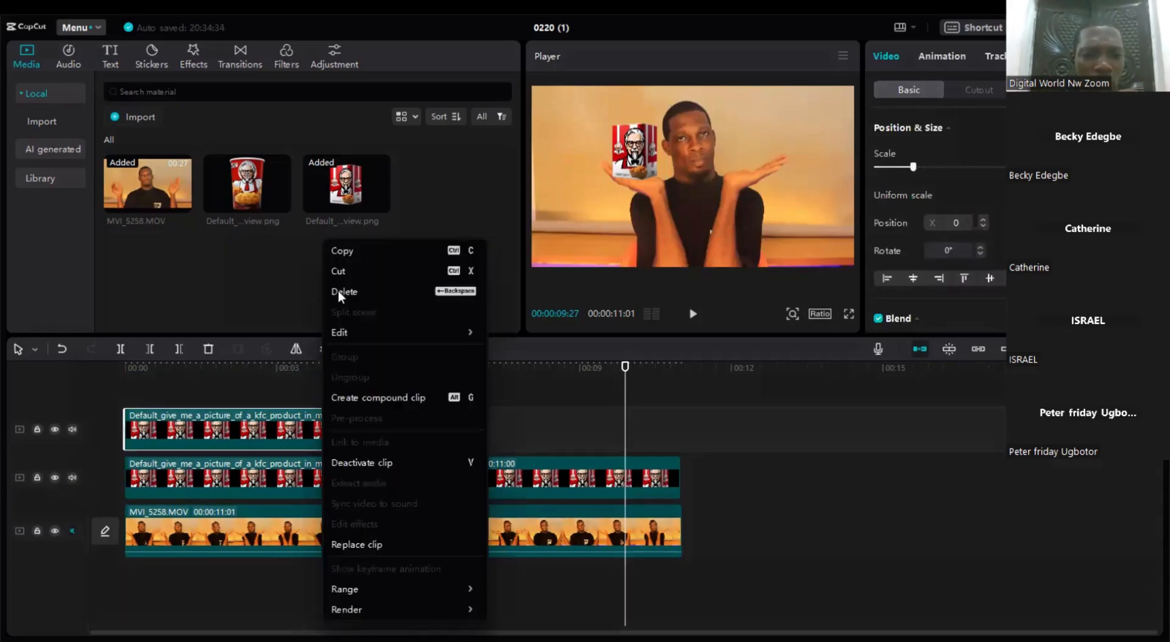
click(338, 290)
Step: Copy the resized KFC box clip, paste it on a new track above, and align the duplicate with the start of the timeline
click(273, 437)
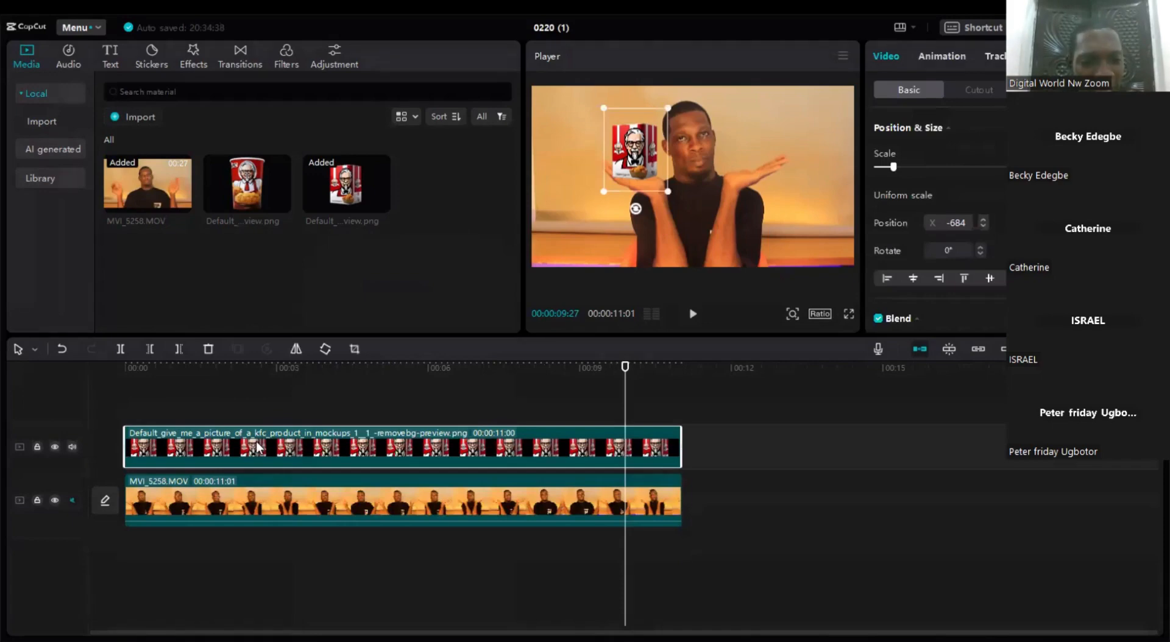
right_click(255, 441)
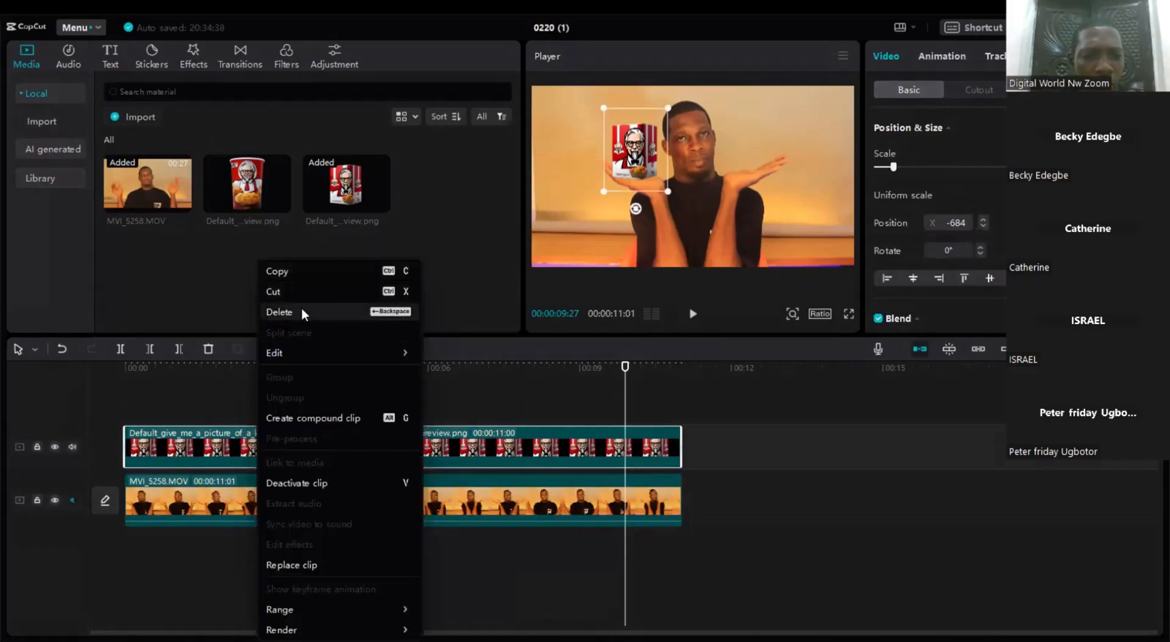
click(290, 273)
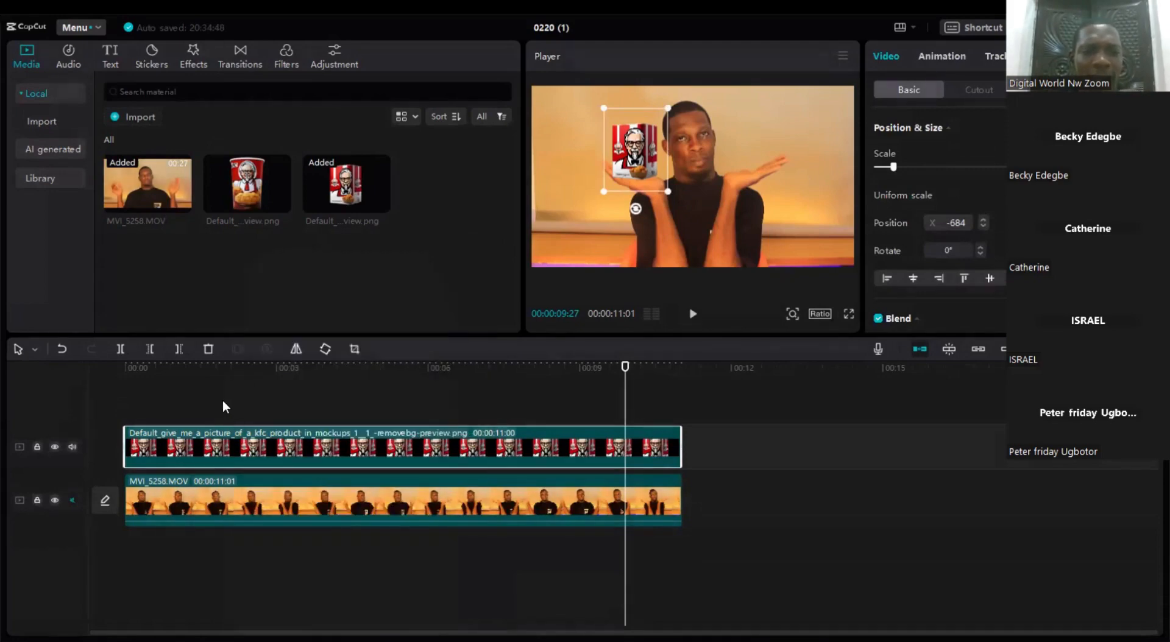
right_click(139, 404)
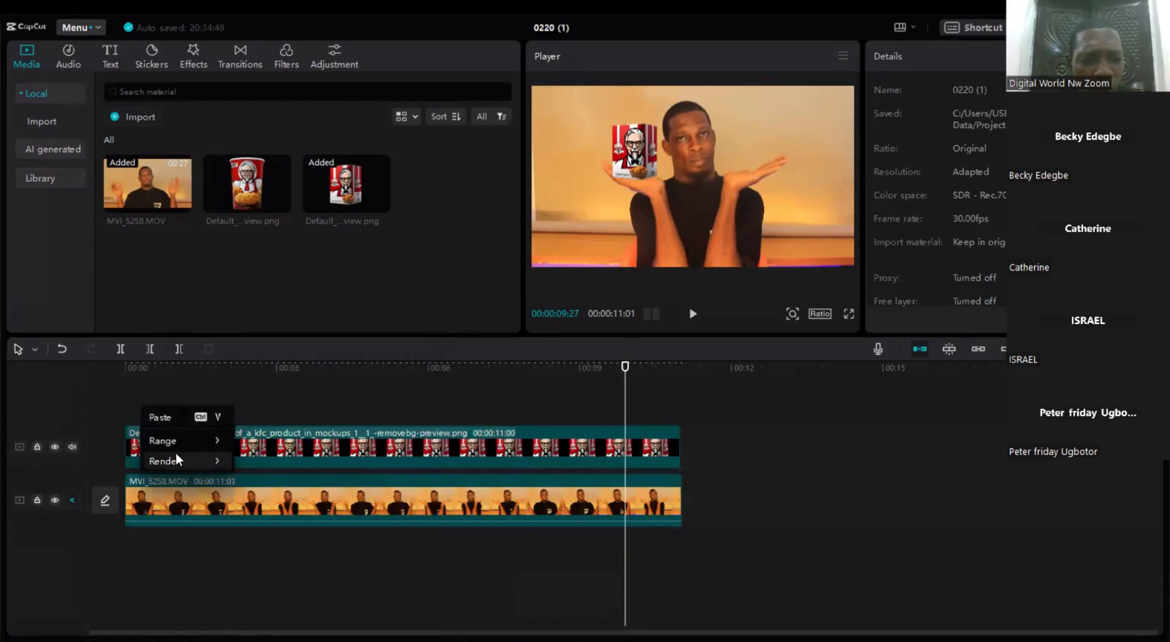
mouse_move(183, 440)
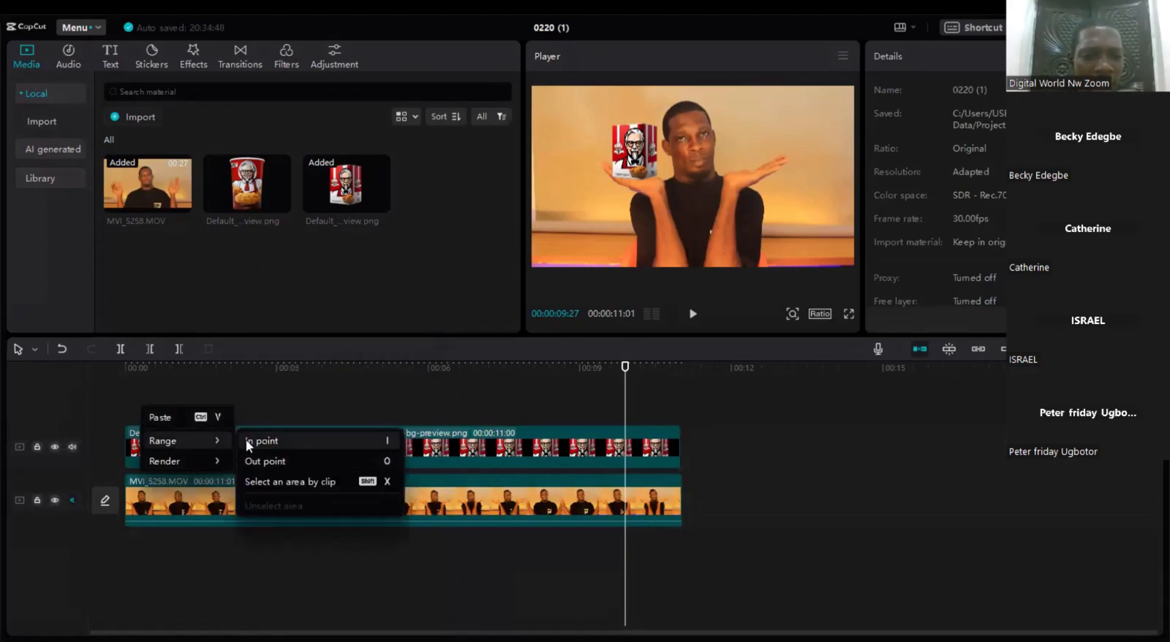
click(160, 417)
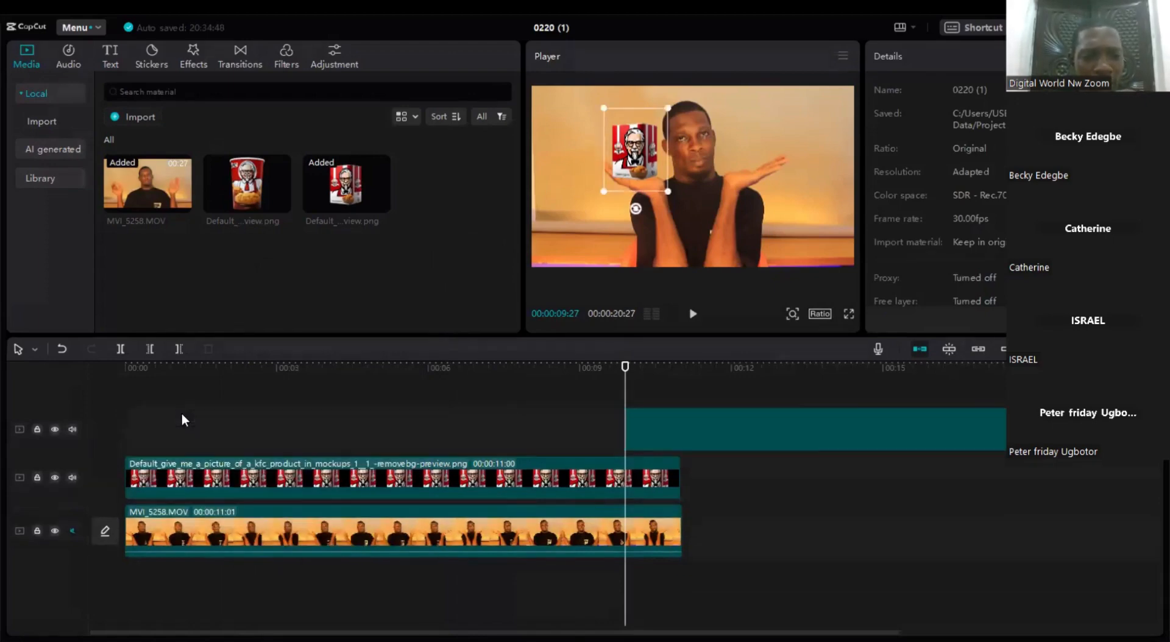
drag(853, 430, 347, 431)
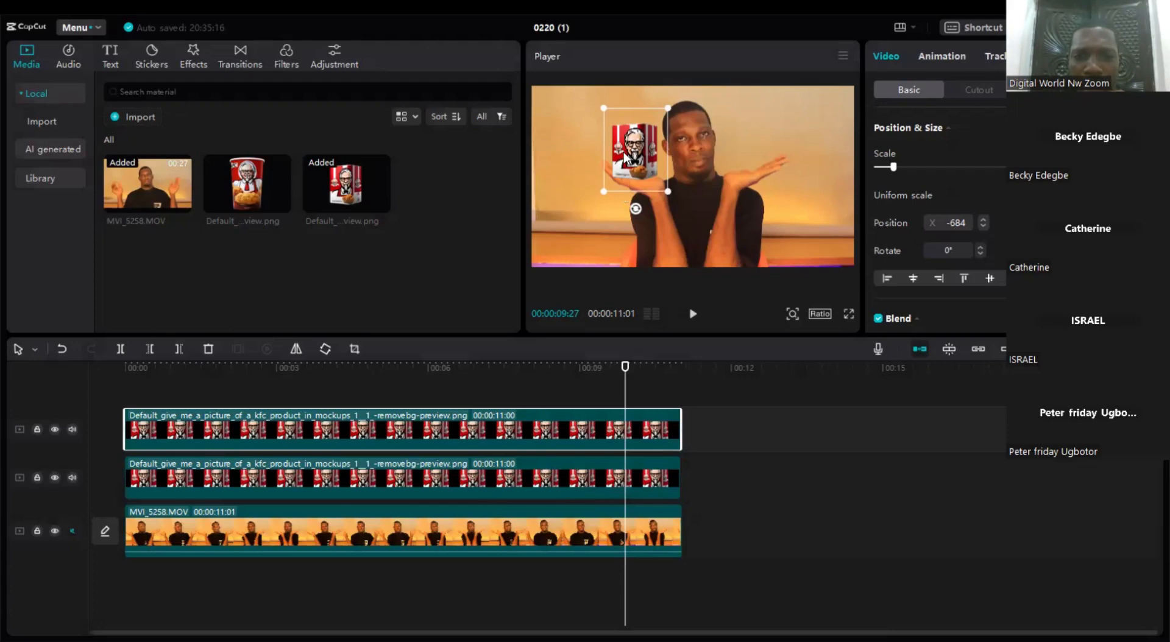
Step: Move the duplicate KFC box onto the man's other hand at about X 692, and set the playhead to the video's end
drag(628, 159, 738, 148)
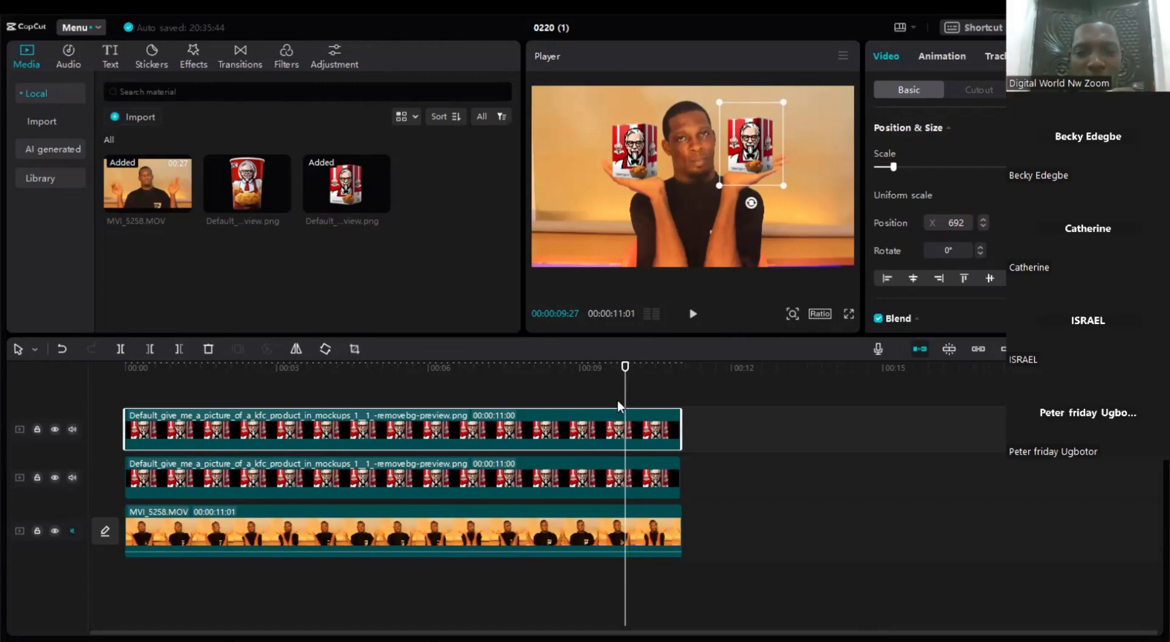
click(688, 367)
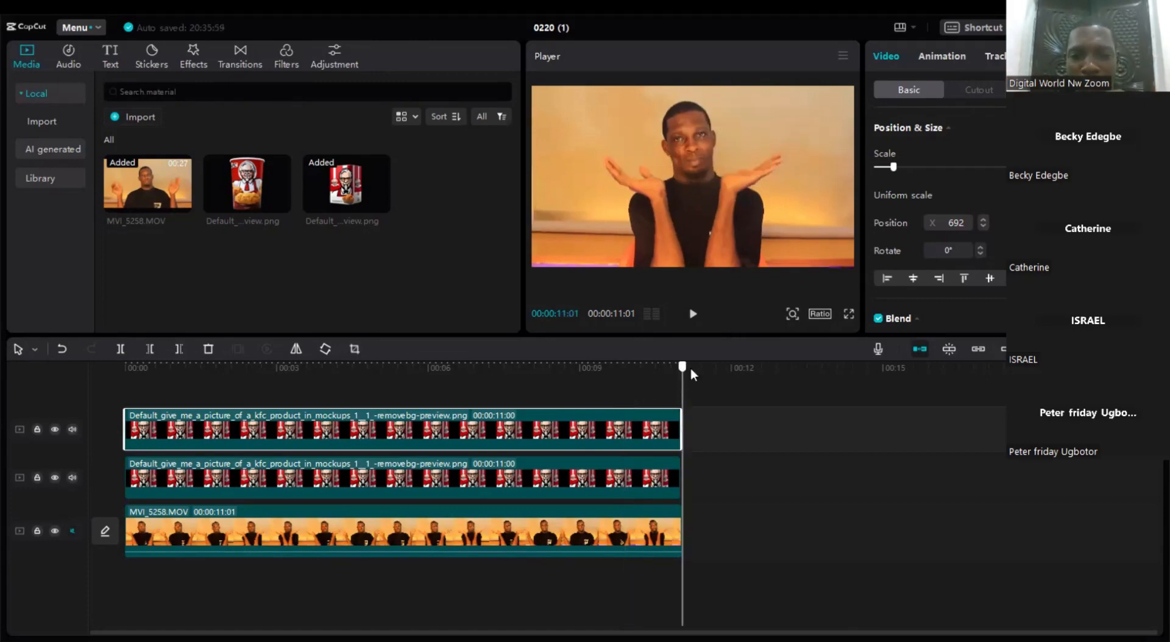
Step: Preview the video, return the playhead to 00:00:00:00, and move the lower-track KFC box toward the man's hand at about X -923
click(692, 314)
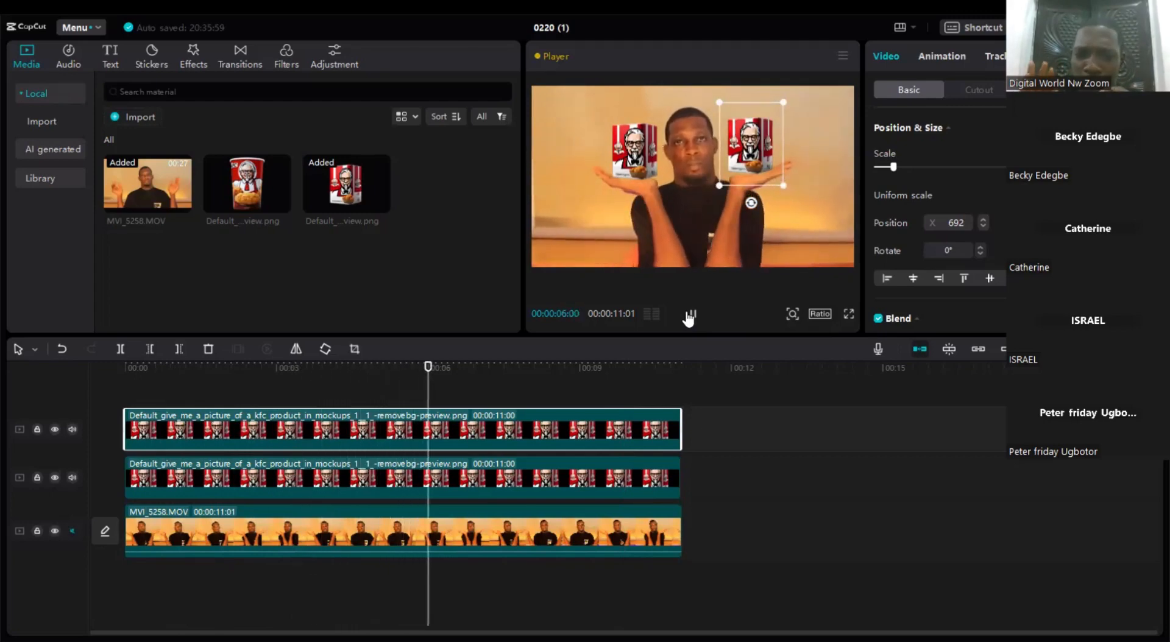
click(690, 314)
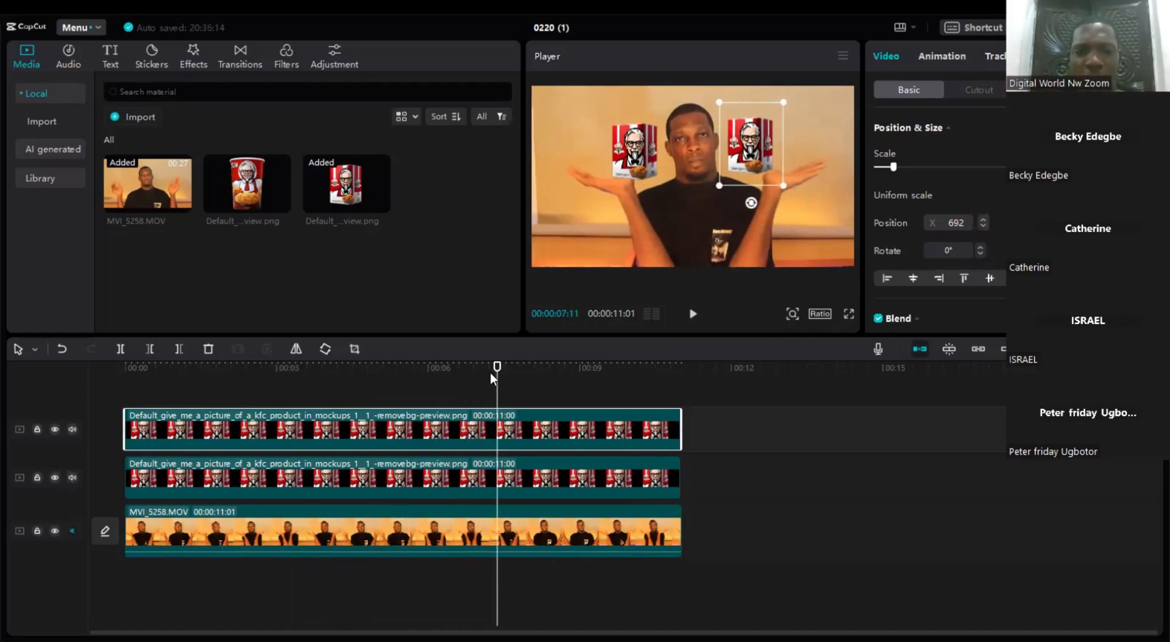
drag(497, 379, 104, 378)
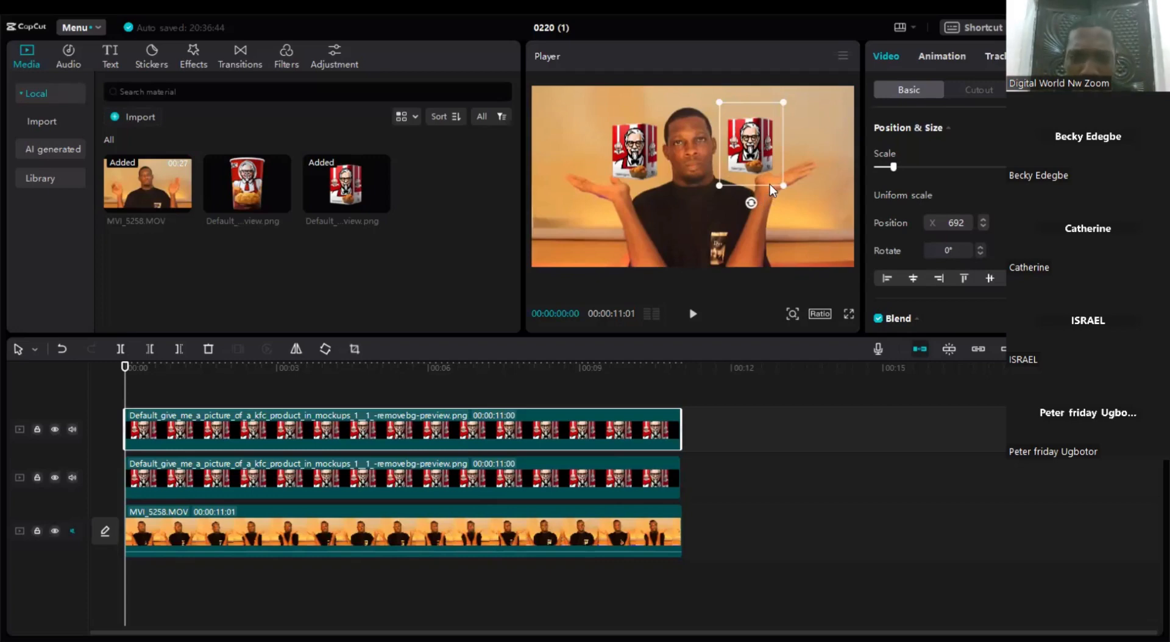
drag(640, 149, 621, 155)
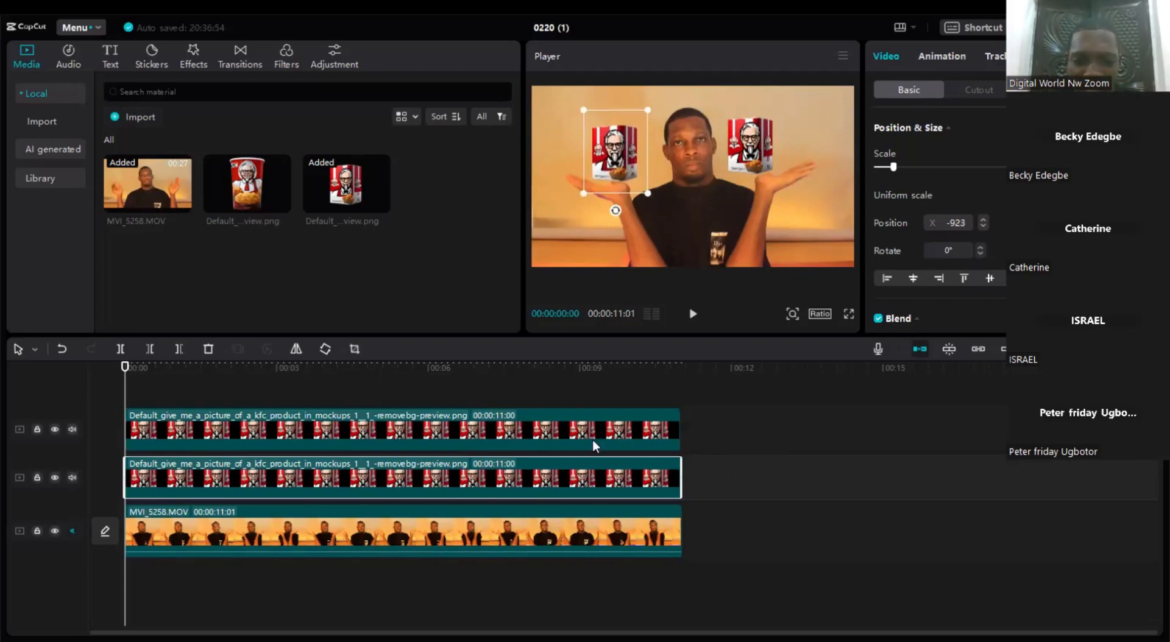
click(207, 434)
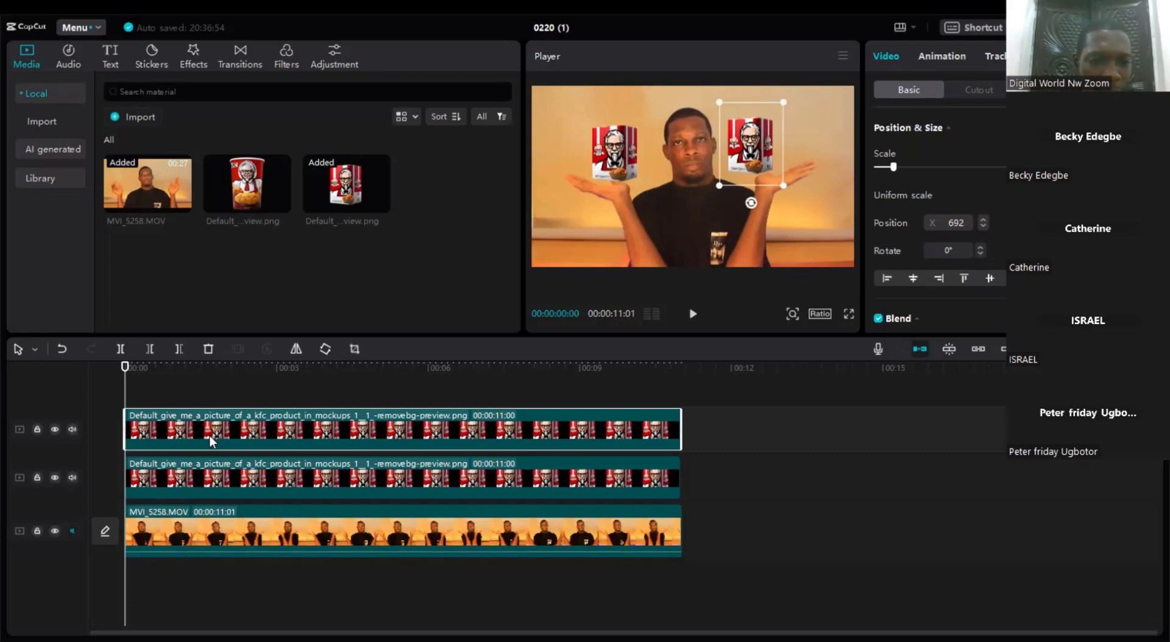
click(225, 496)
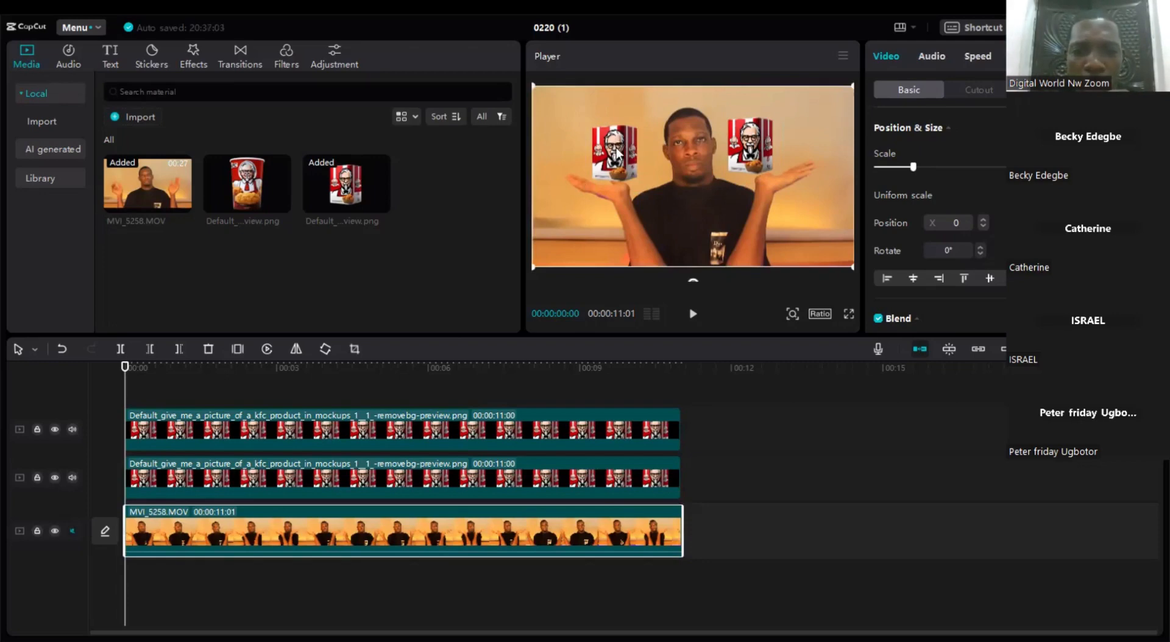
drag(616, 152, 611, 155)
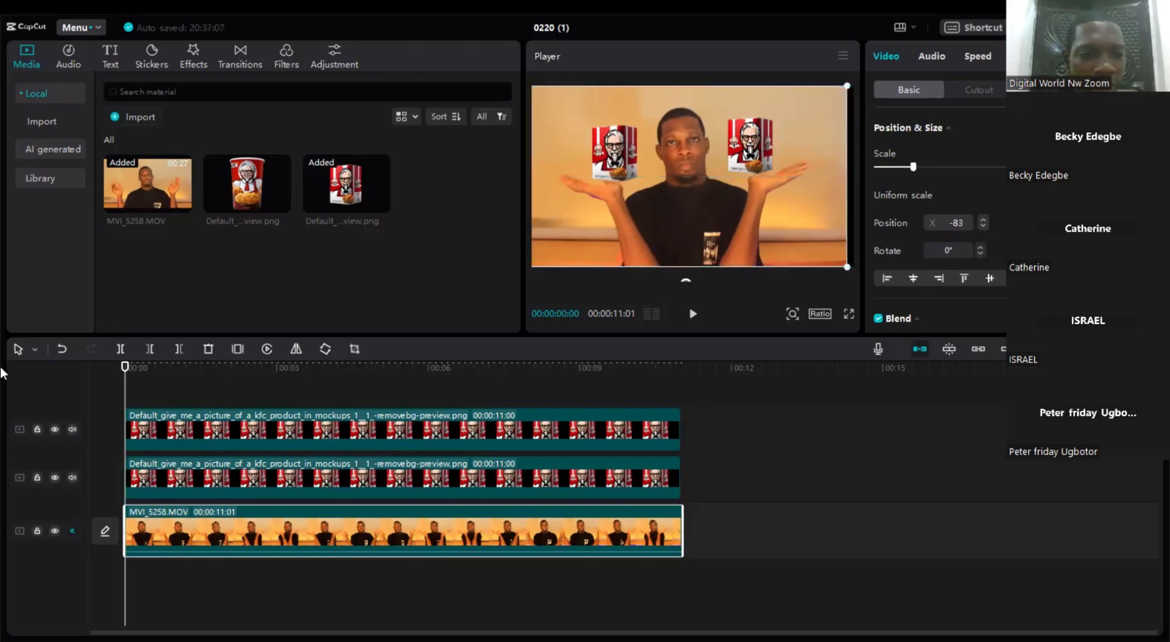
click(60, 353)
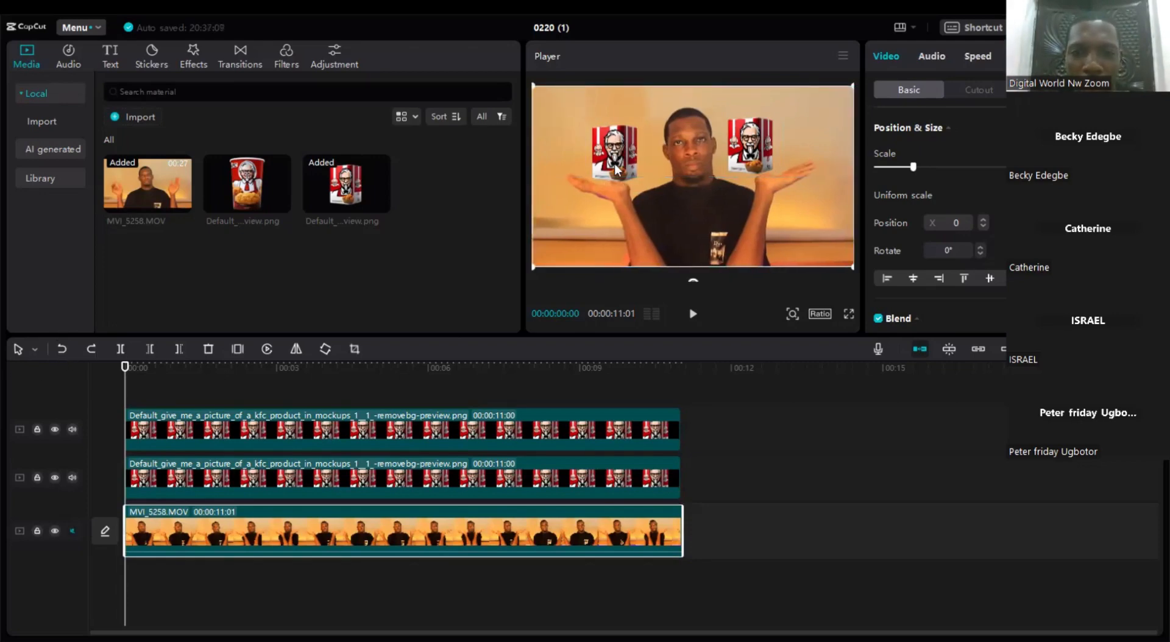
click(305, 462)
click(269, 440)
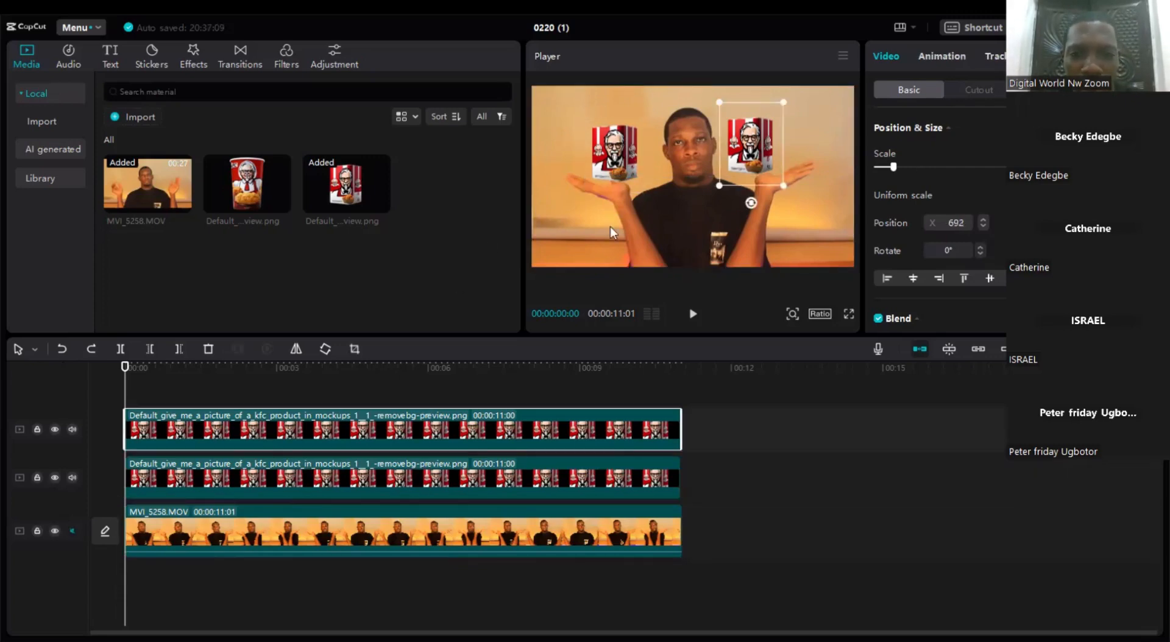
Step: At the start of the video, set the KFC boxes on the man's palms at about X -1110 and X 1045
drag(617, 160, 601, 166)
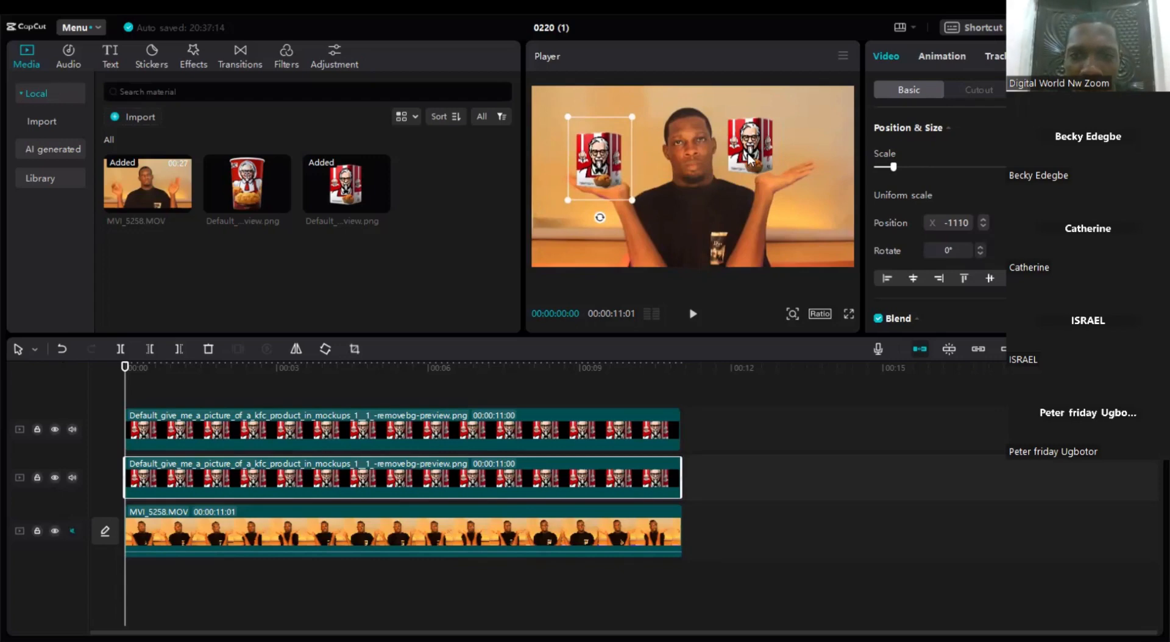
drag(754, 154, 780, 162)
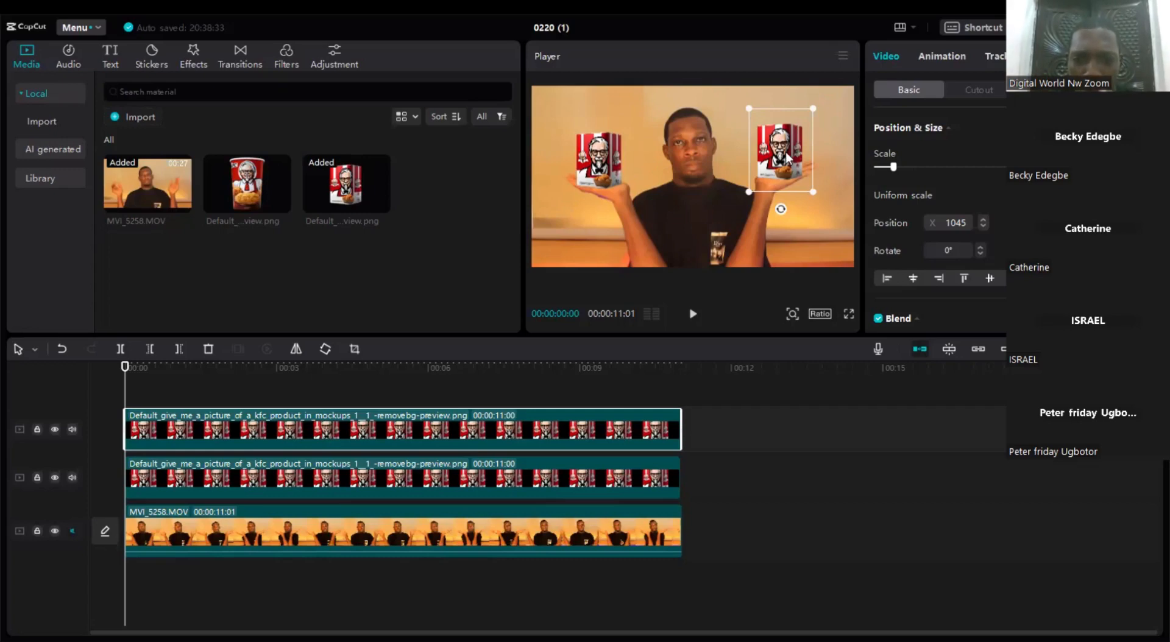
Step: Add a position keyframe at the start of the lower-track KFC box, and keyframe it at about X -1289 at 00:00:00:13
click(334, 474)
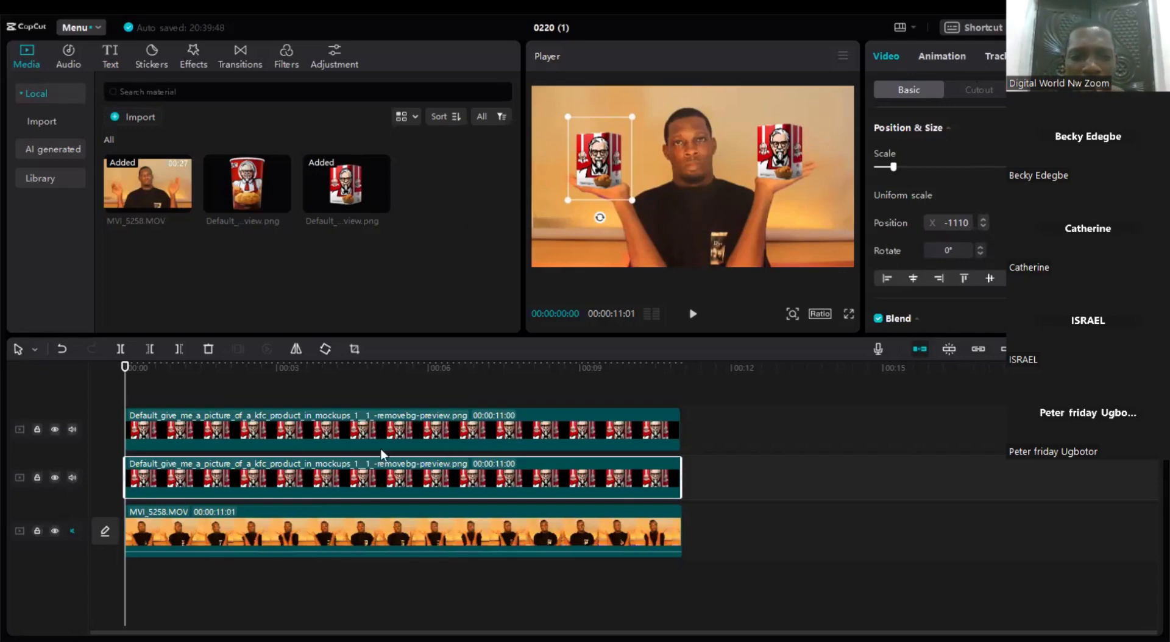
click(371, 422)
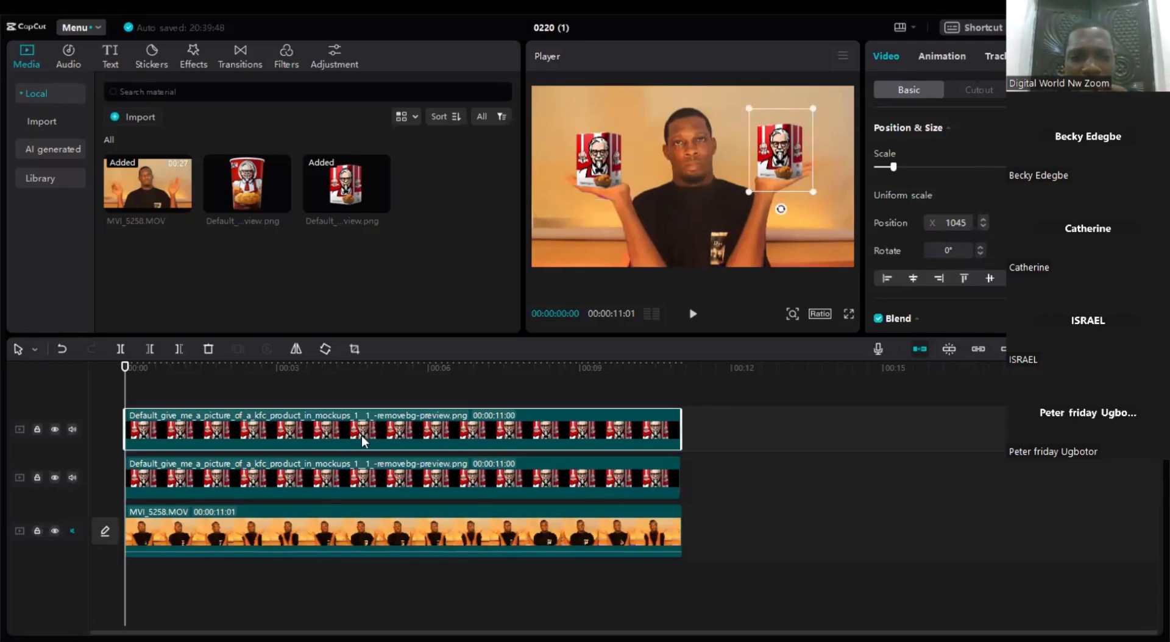
click(340, 470)
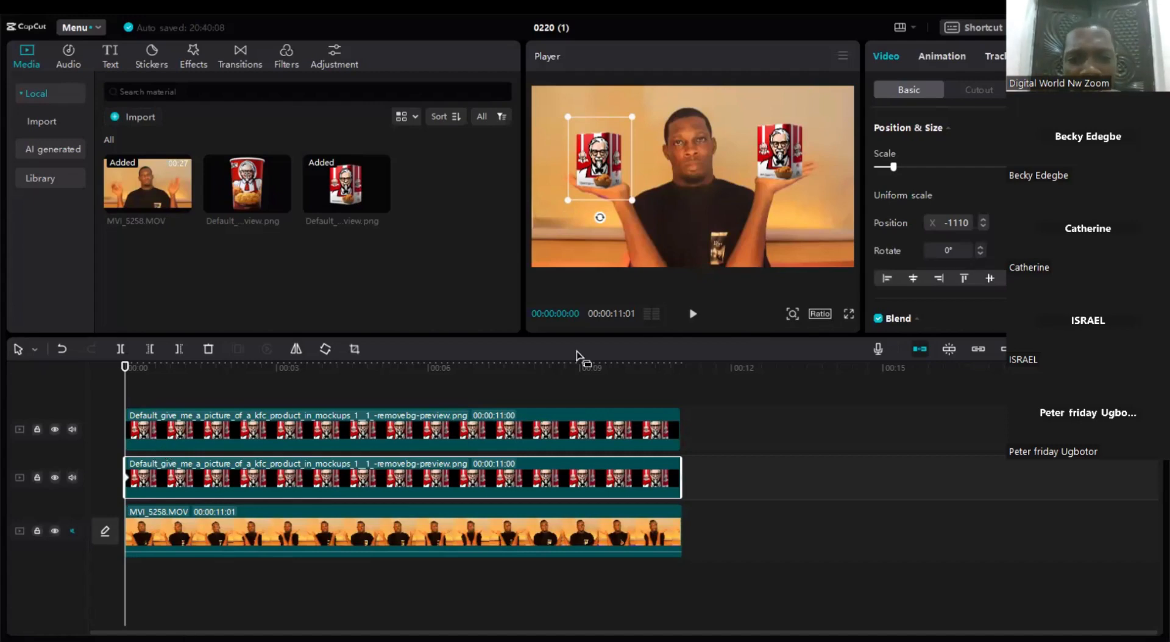
click(693, 314)
click(693, 313)
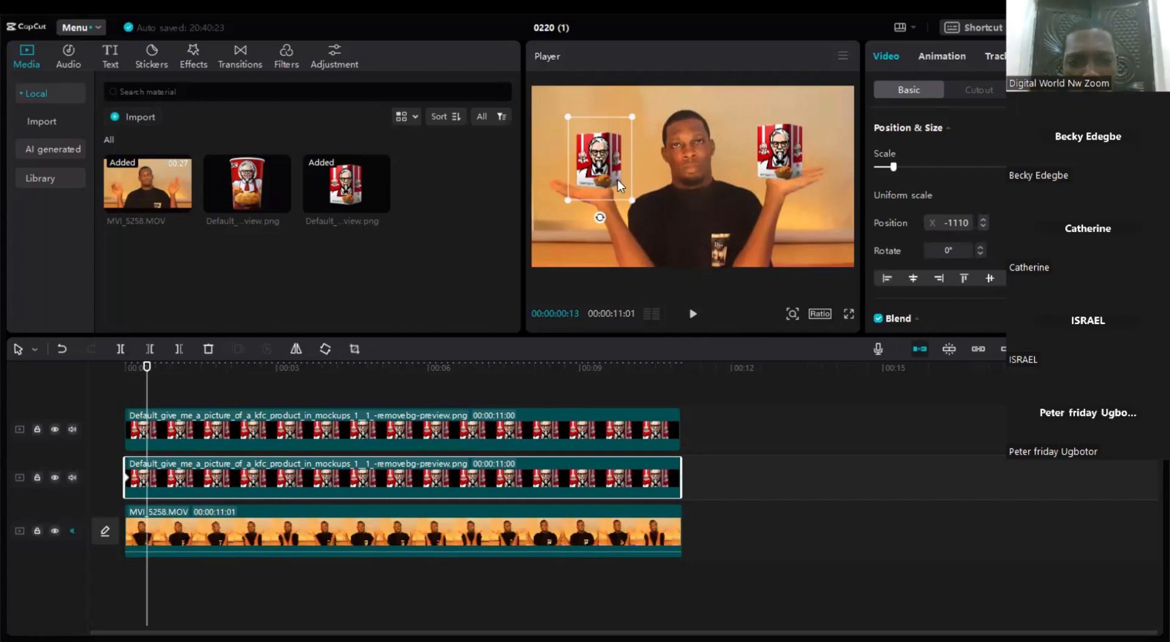
drag(612, 176, 596, 175)
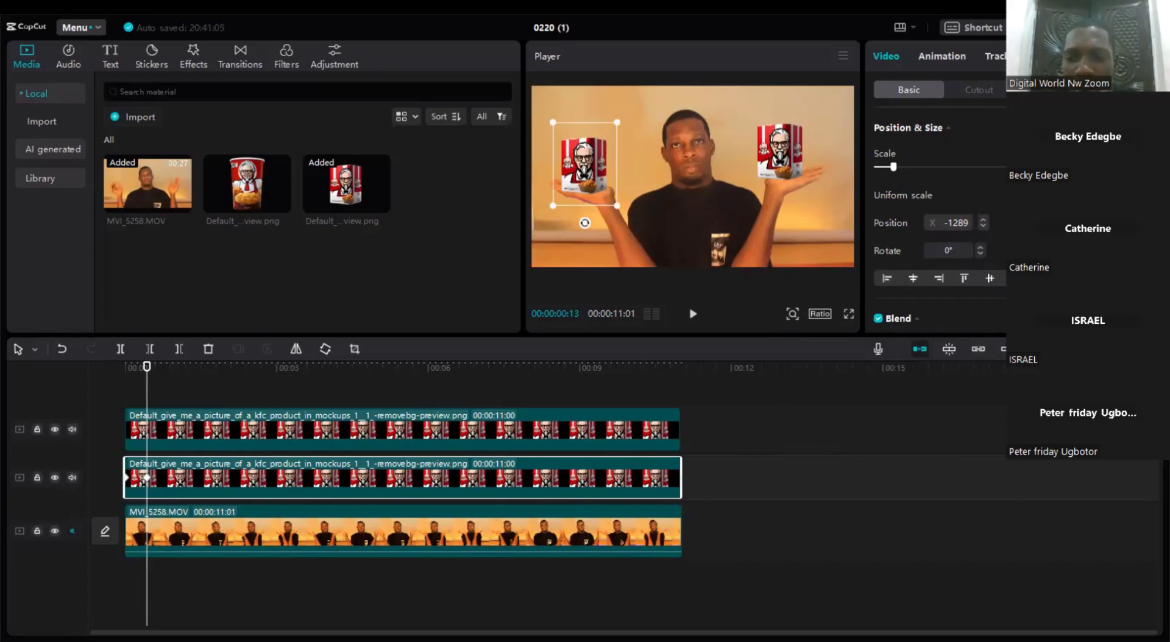
Step: Keyframe the lower-track KFC box to follow the hand at about X -1345 at 00:00:00:29 and X -1036 at 00:00:01:11
click(693, 315)
click(693, 315)
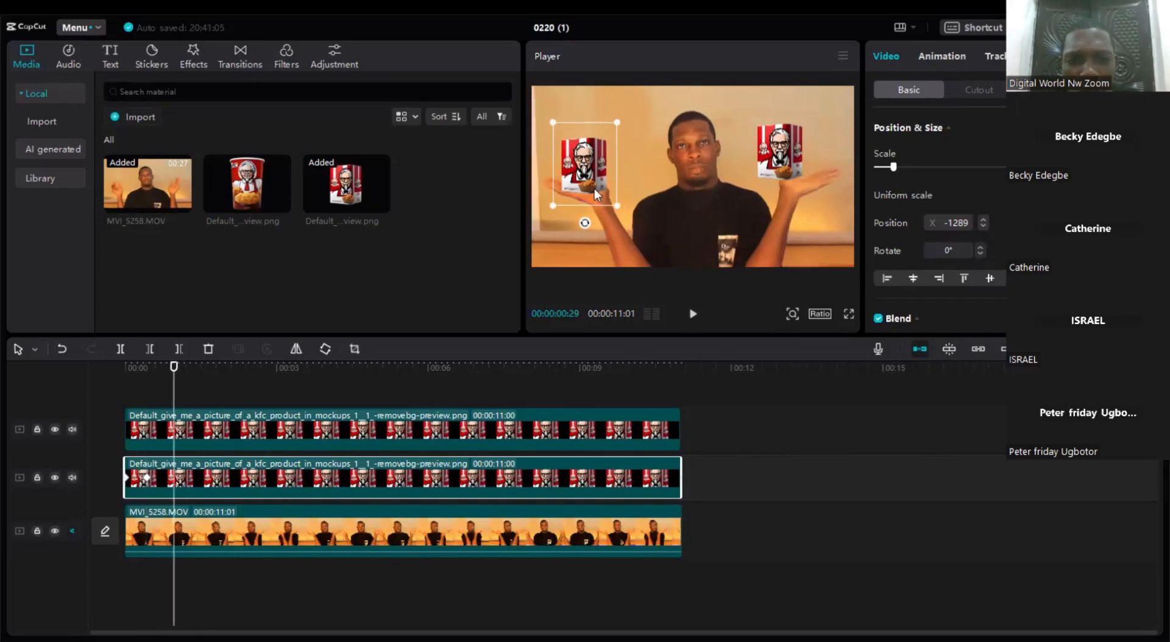
drag(594, 188, 588, 187)
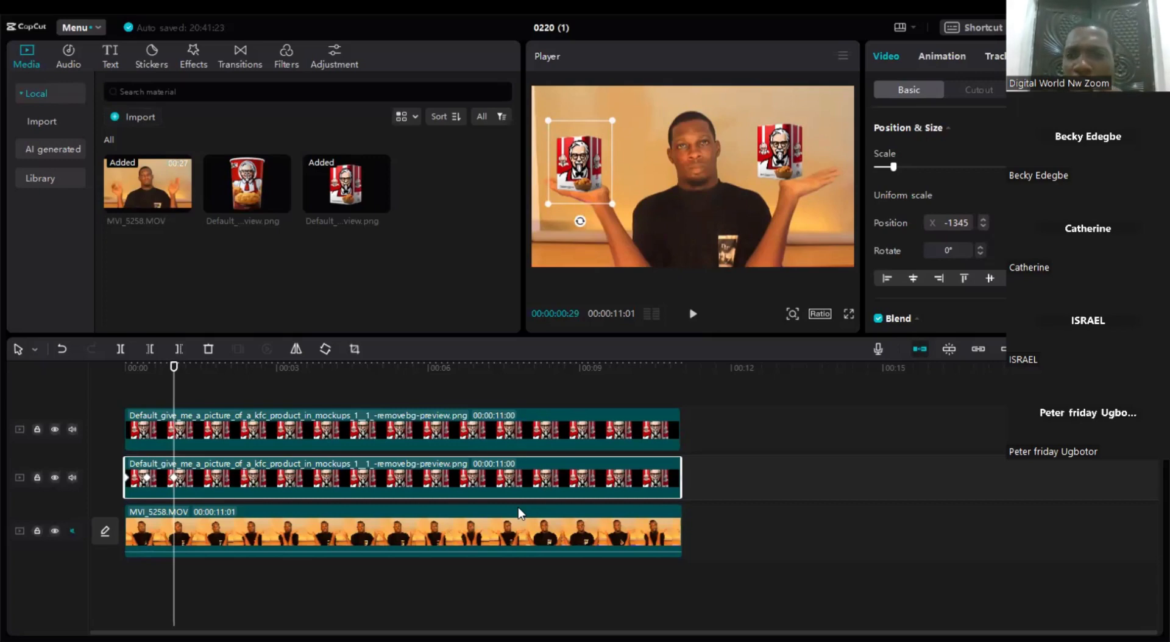
click(694, 314)
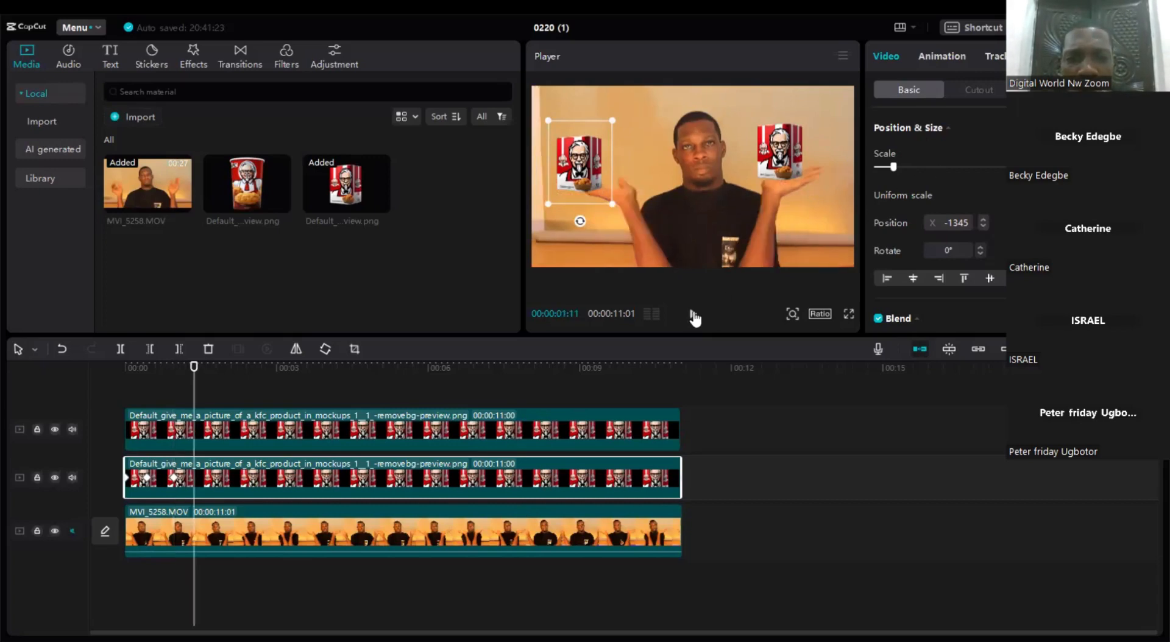
click(692, 313)
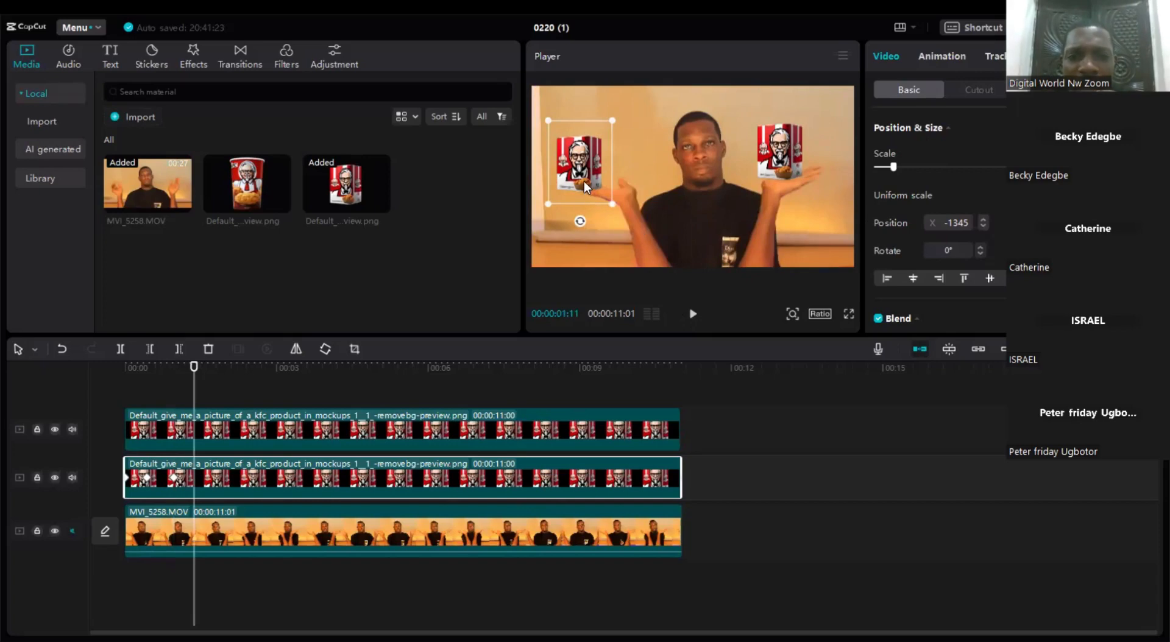
drag(584, 181, 609, 182)
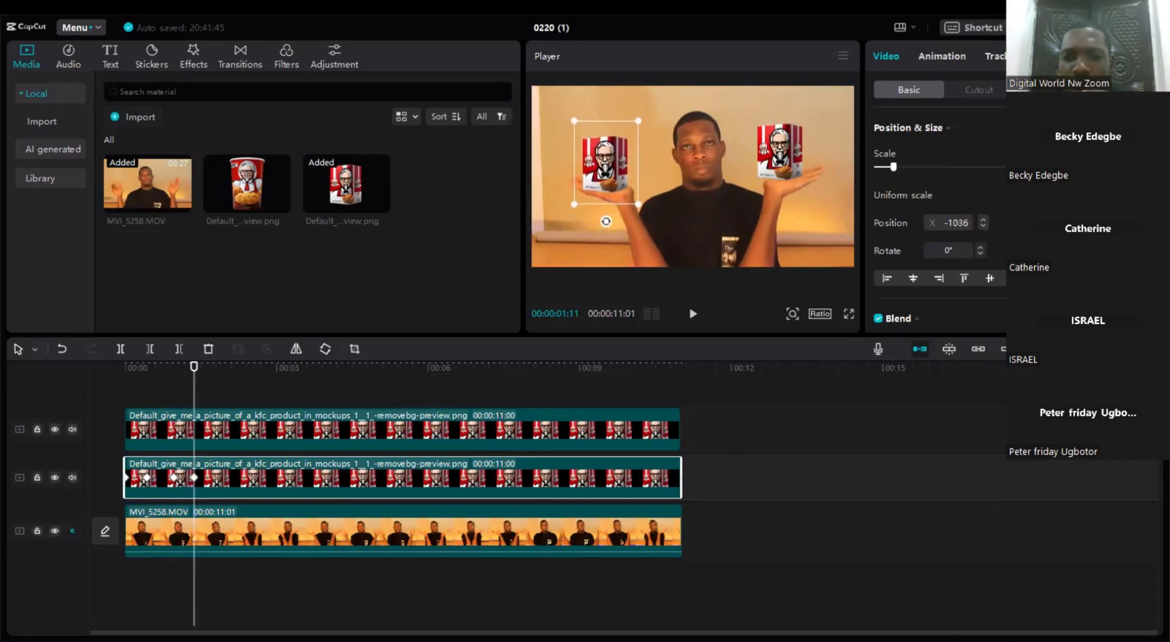
Step: Keyframe the lower-track KFC box on the palm at about X -849 at 00:00:01:22 and X -836 at 00:00:02:07
click(694, 315)
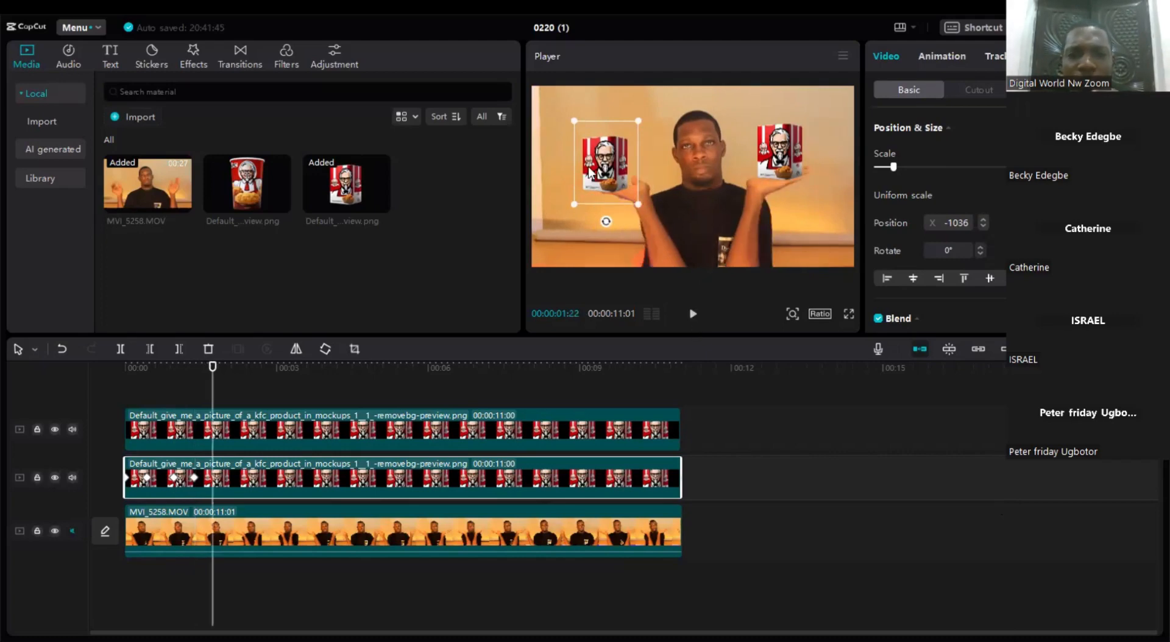
drag(589, 172, 603, 171)
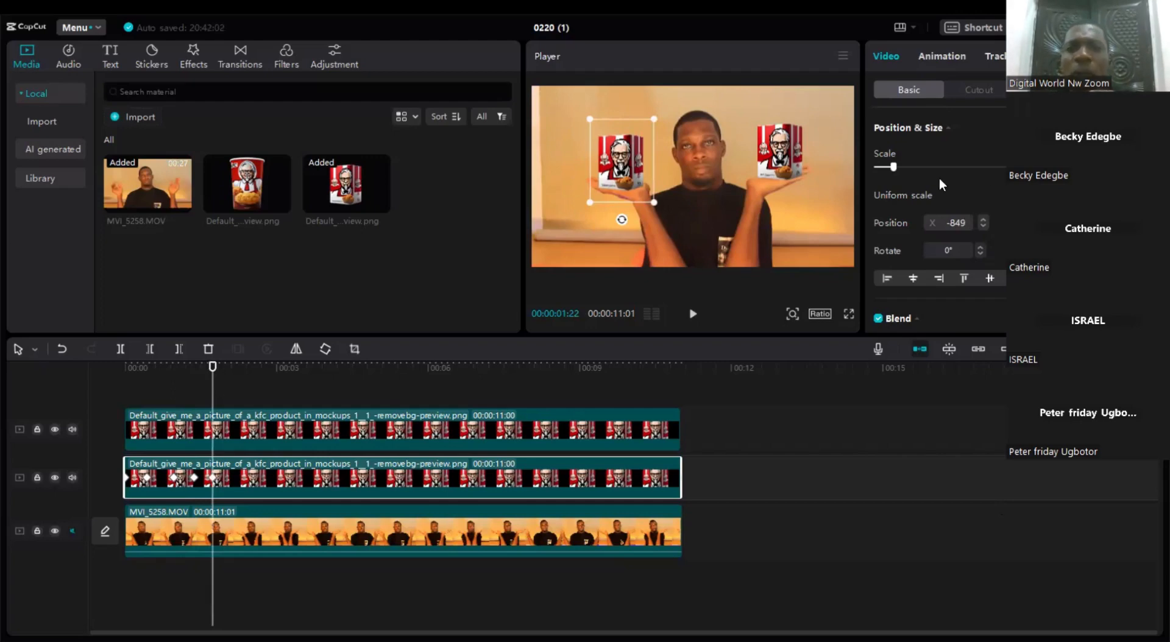
click(693, 315)
click(693, 315)
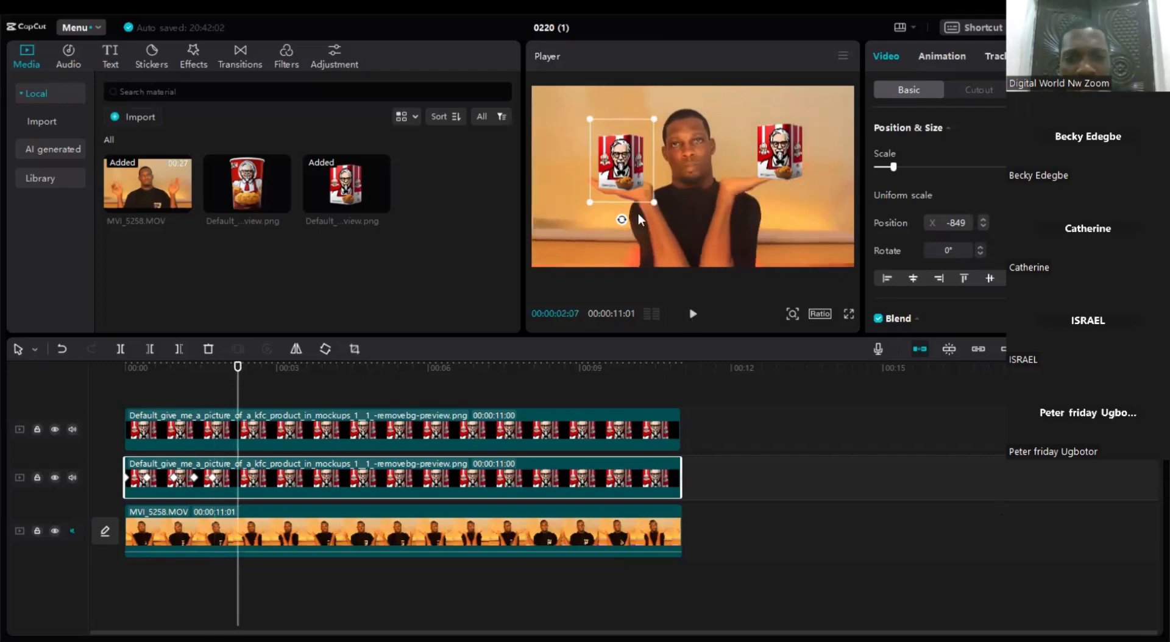
drag(618, 189, 619, 186)
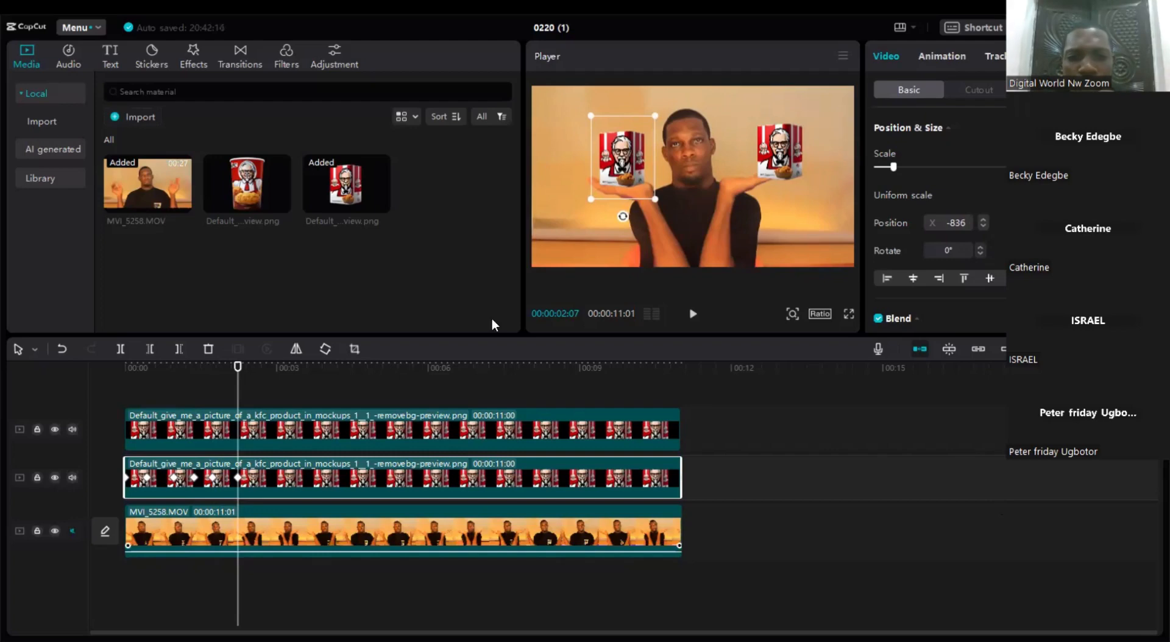
Step: Keyframe the lower-track KFC box on the moving hand at about X -744 at 00:00:02:24 and X -1054 at 00:00:03:14
click(692, 314)
drag(634, 177, 637, 178)
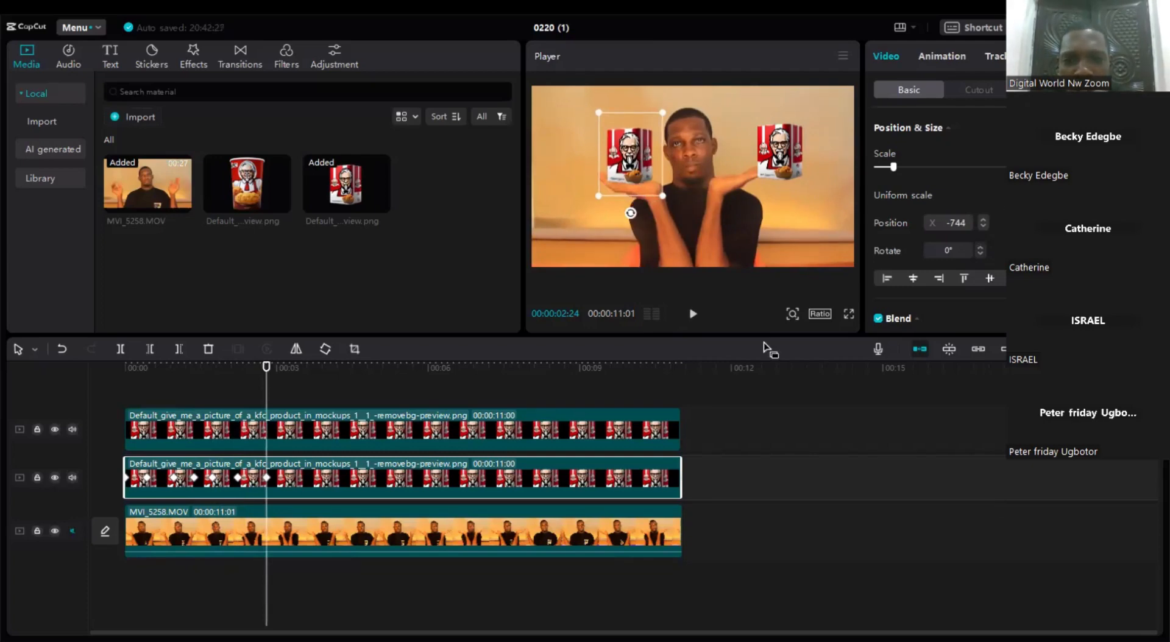
click(692, 314)
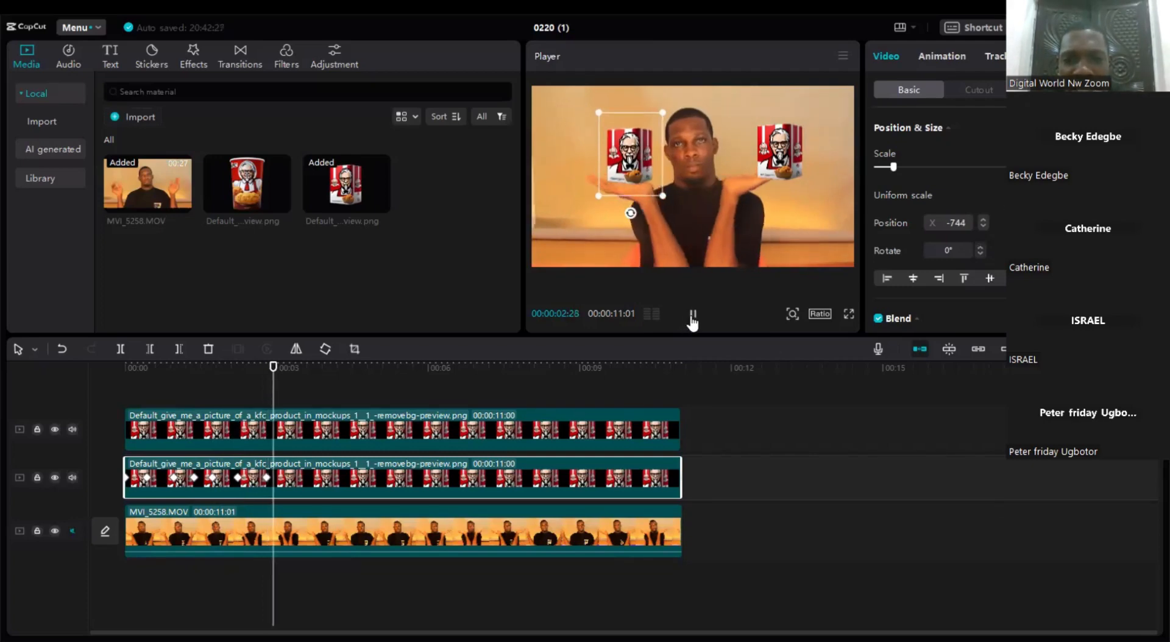
click(638, 198)
drag(634, 169, 608, 175)
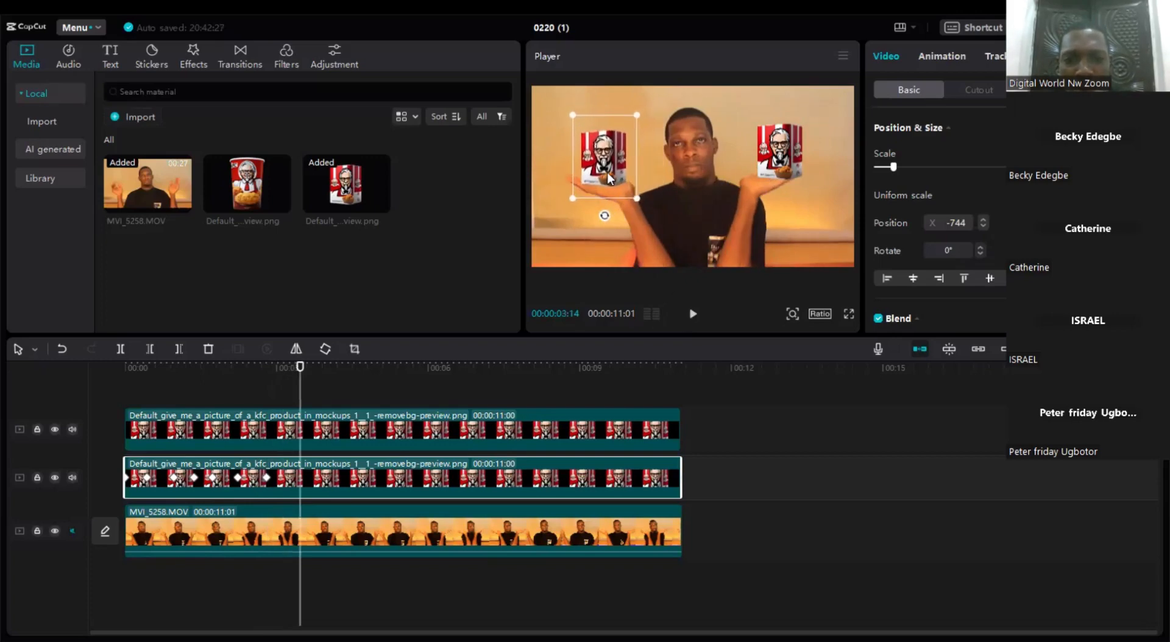
Step: Keyframe the lower-track KFC box on the outward-moving hand at about X -1319 at 00:00:04:00 and X -1620 at 00:00:04:15
click(691, 316)
click(691, 316)
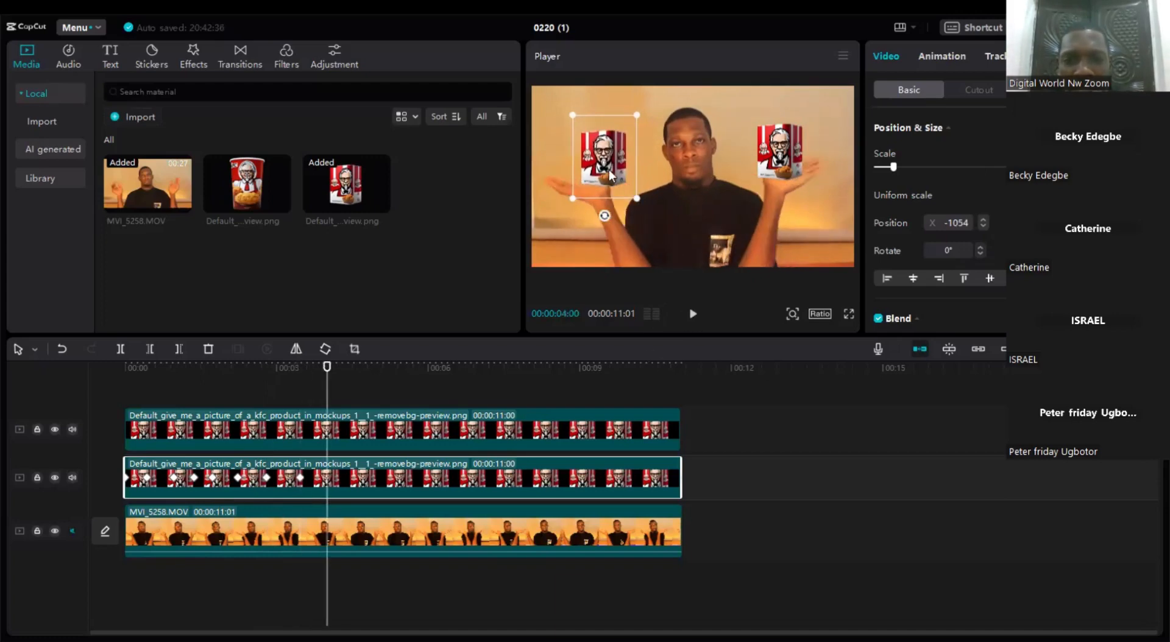
drag(607, 169, 585, 174)
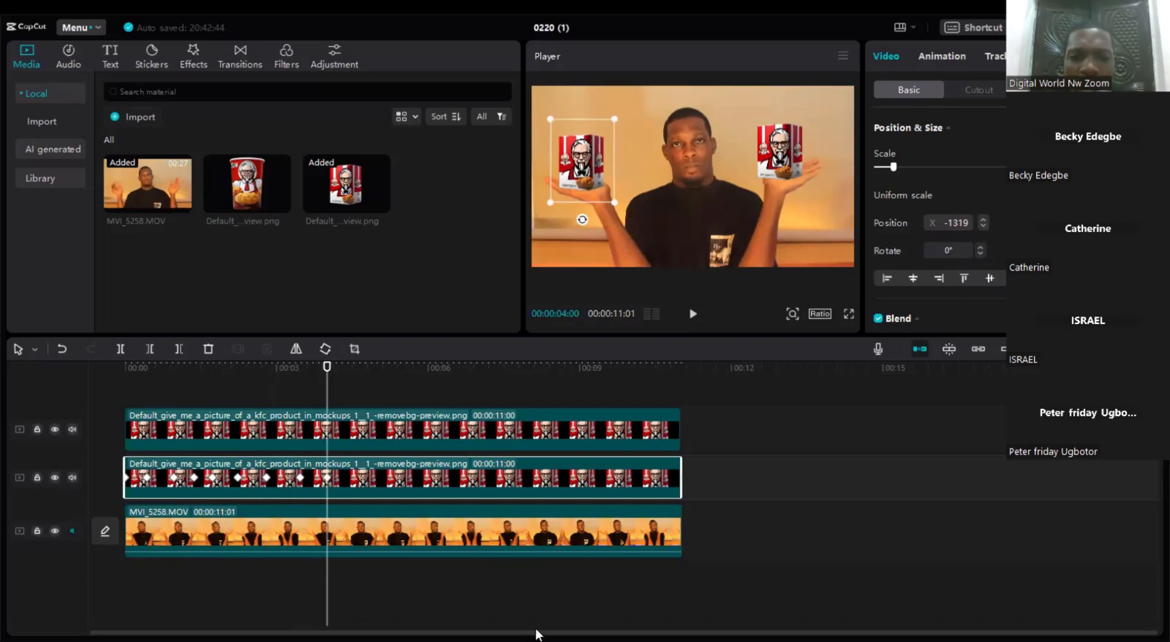
click(694, 314)
click(693, 315)
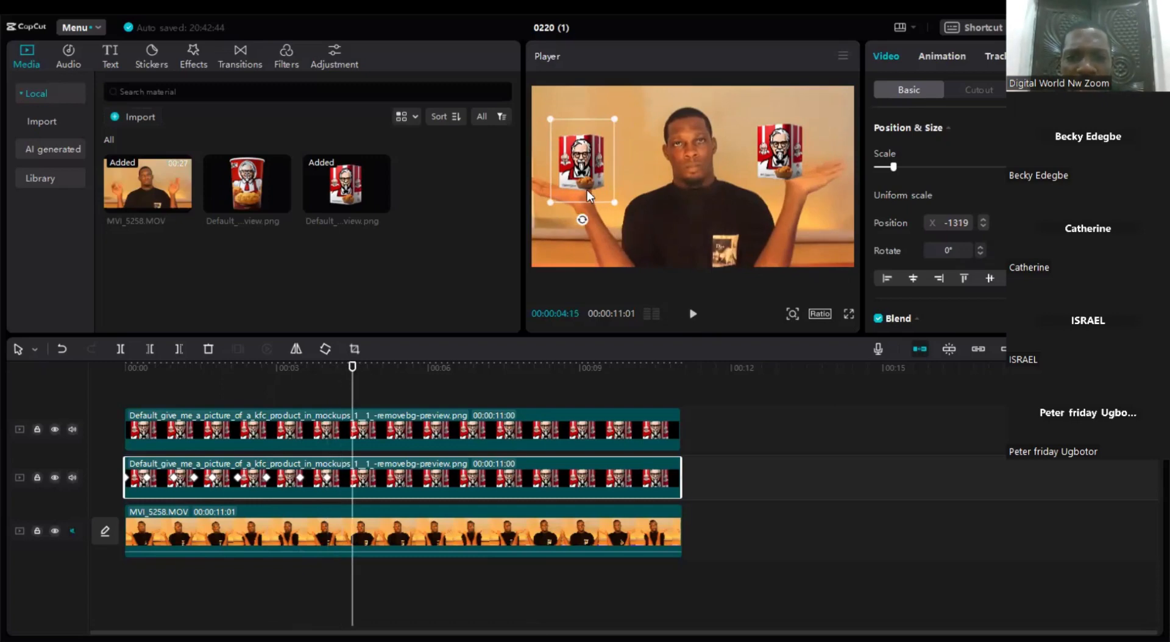
drag(587, 191, 561, 189)
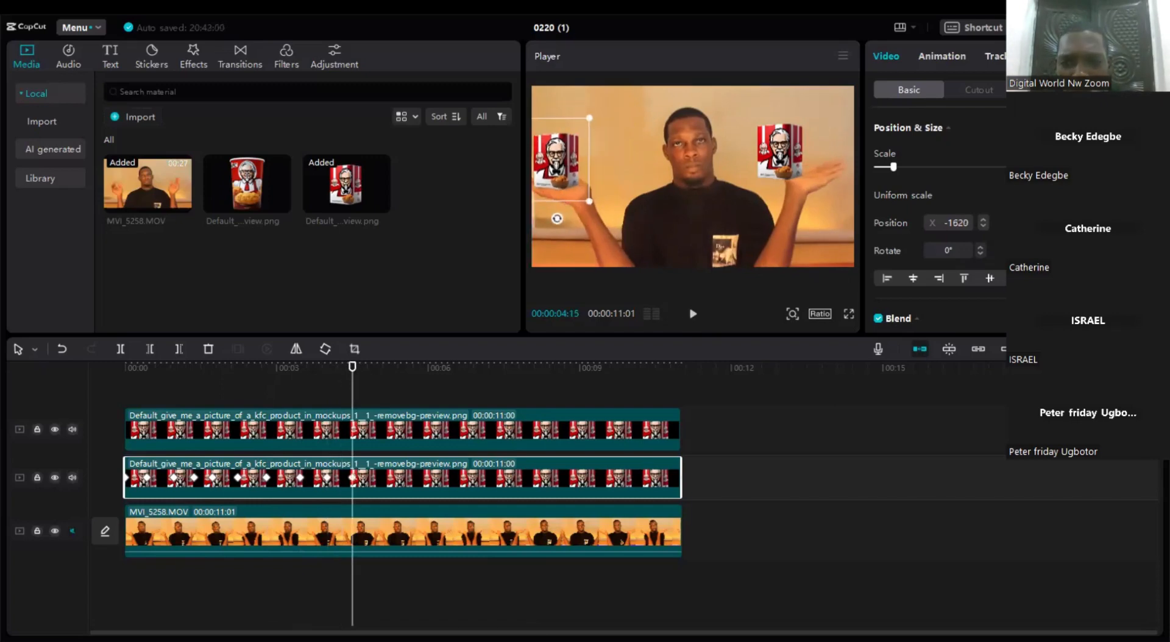
Step: Keyframe the lower-track KFC box at about X -1538 on the man's palm at 00:00:04:25
click(692, 315)
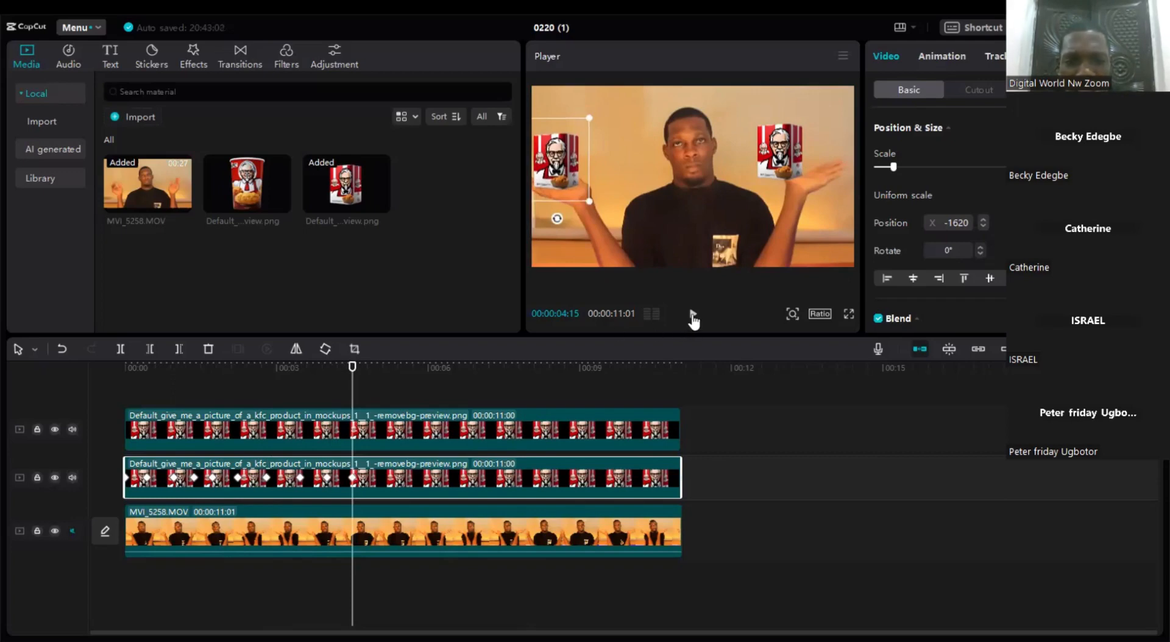
click(693, 314)
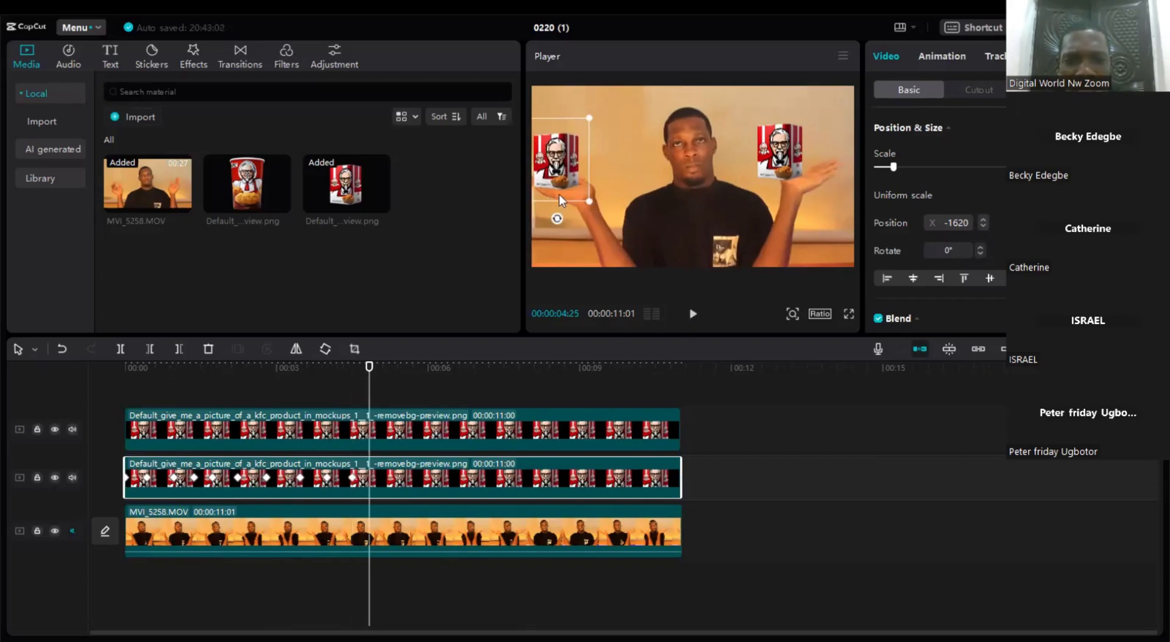
drag(559, 188, 565, 191)
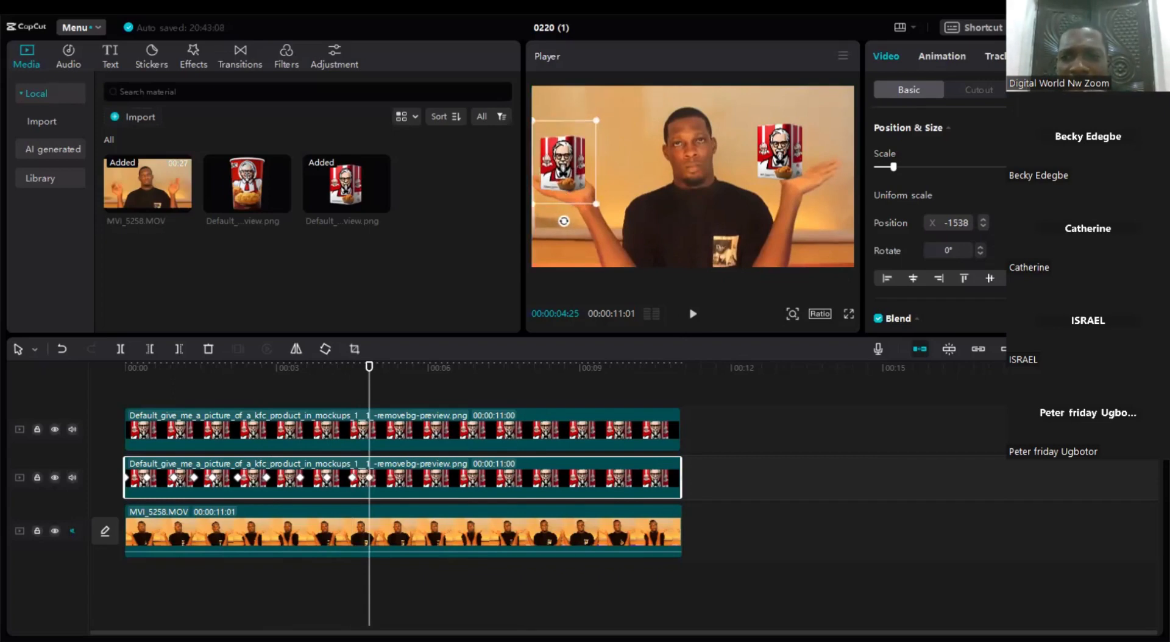
Step: Keyframe the lower-track KFC box on the inward-moving hand at about X -1264 at 00:00:05:05 and X -902 at 00:00:05:18
click(692, 315)
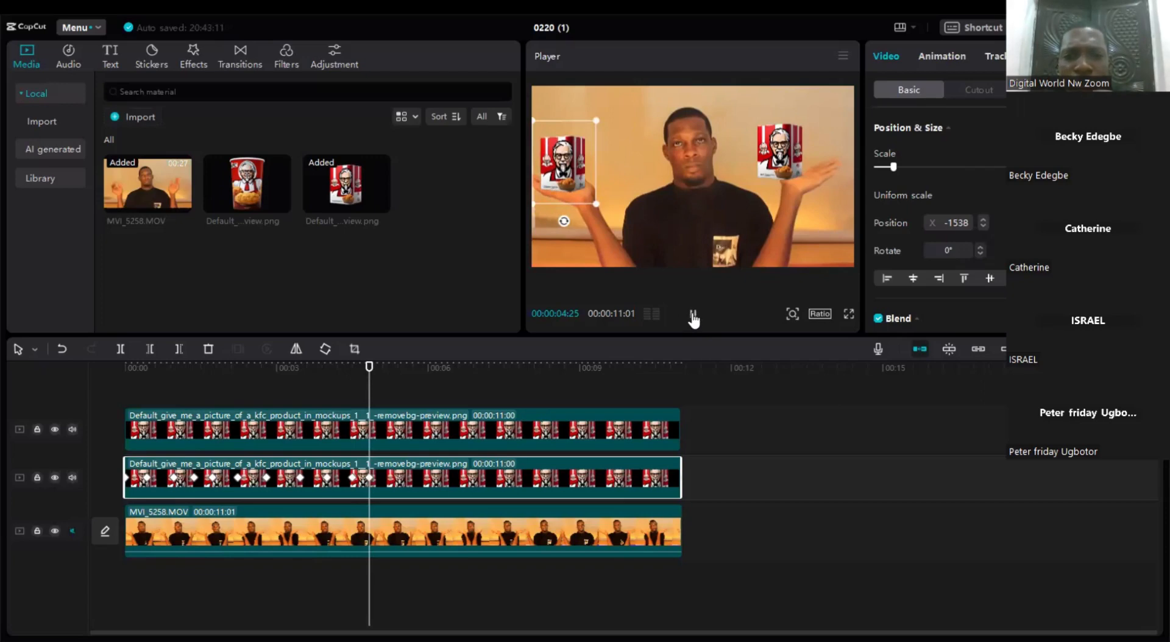
click(573, 195)
drag(564, 184, 585, 182)
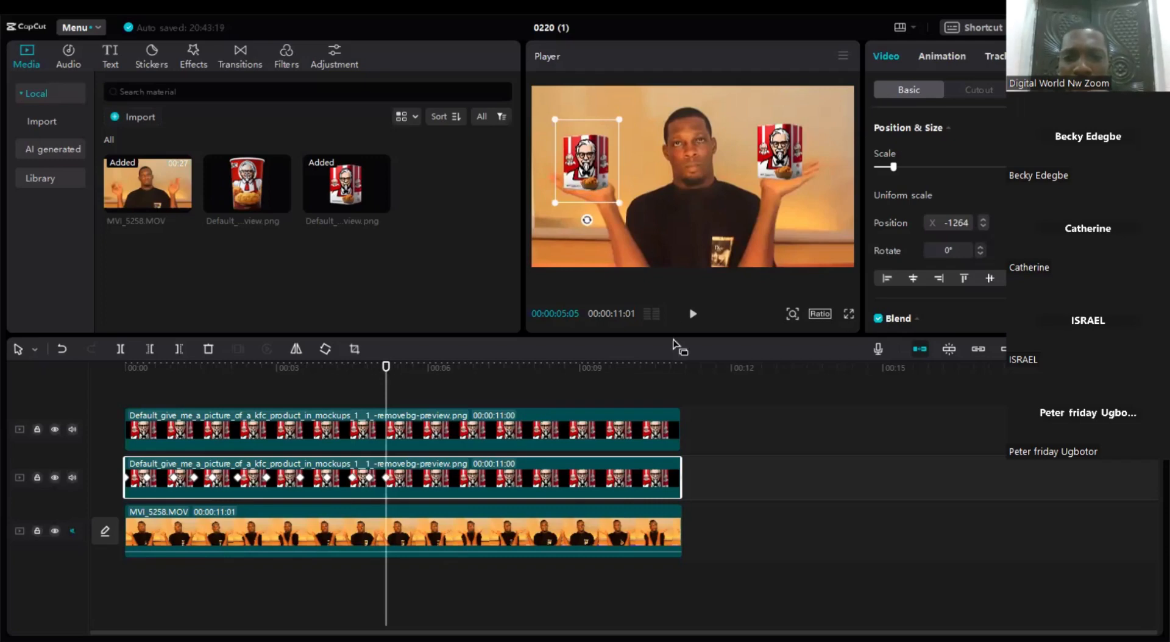
click(694, 315)
click(694, 315)
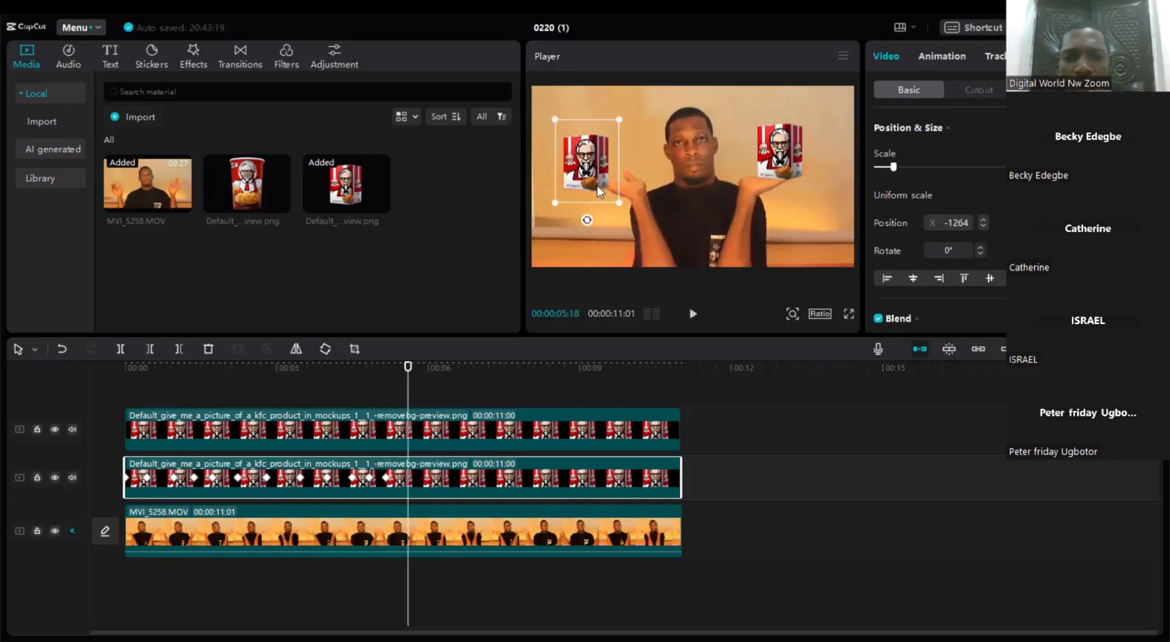
drag(575, 177, 605, 171)
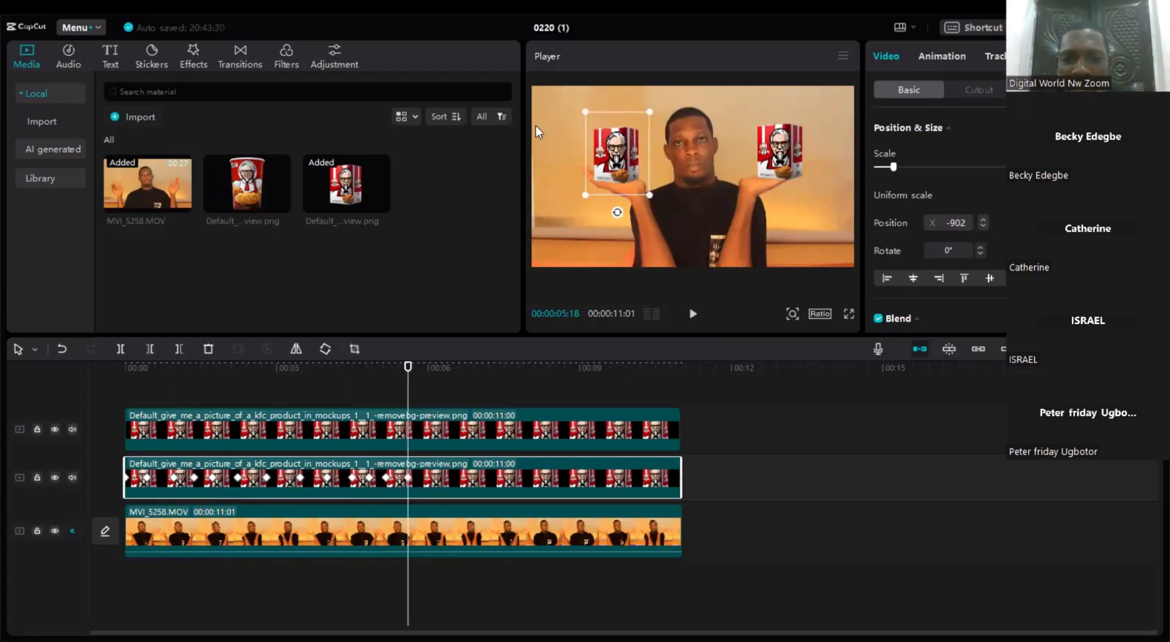
Step: Keyframe the lower-track KFC box on the palm at about X -741 at 00:00:05:29 and X -641 at 00:00:06:13
click(691, 314)
drag(617, 164, 631, 162)
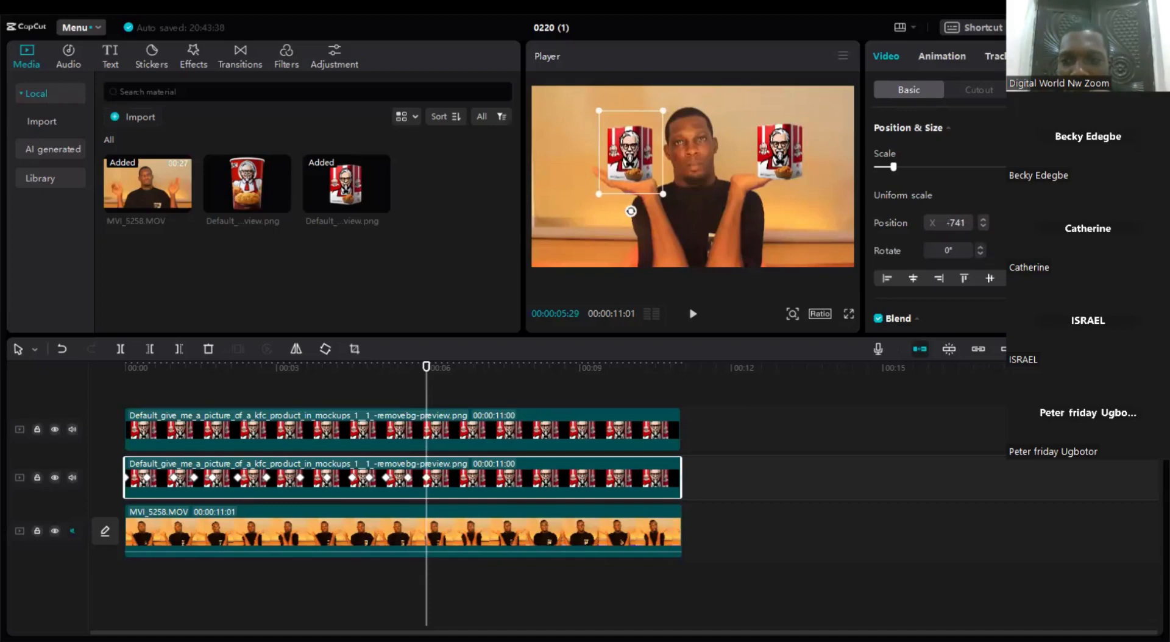
click(693, 314)
click(694, 314)
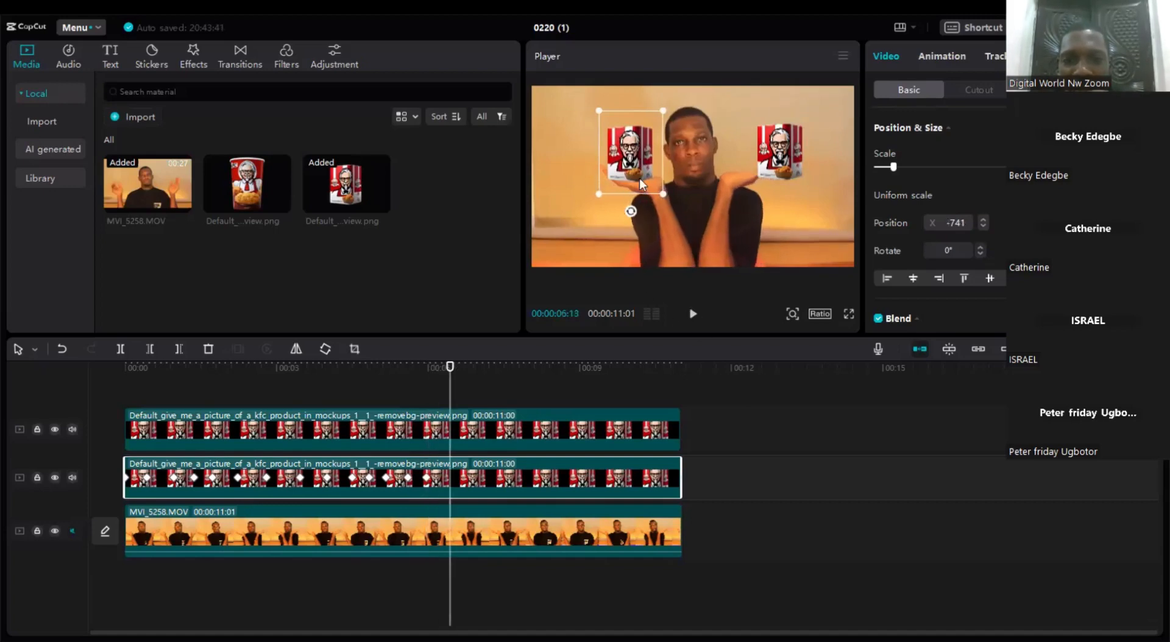
drag(639, 178, 648, 181)
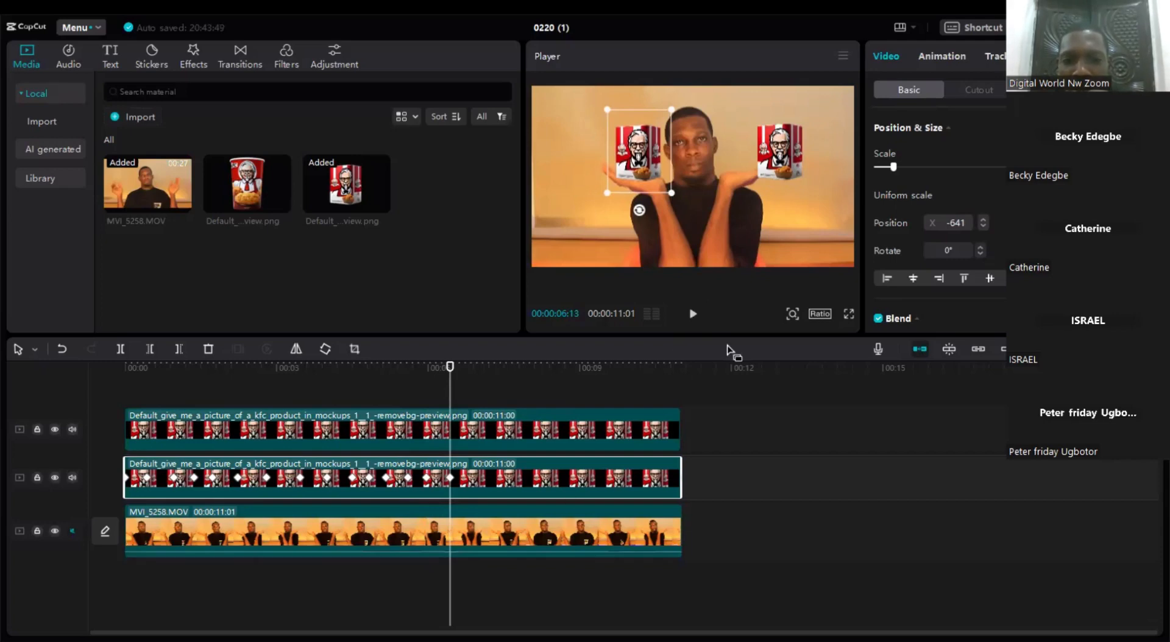
Step: Keyframe the lower-track KFC box on the outward-moving hand at about X -933 at 00:00:07:08 and X -1294 at 00:00:07:21
click(693, 314)
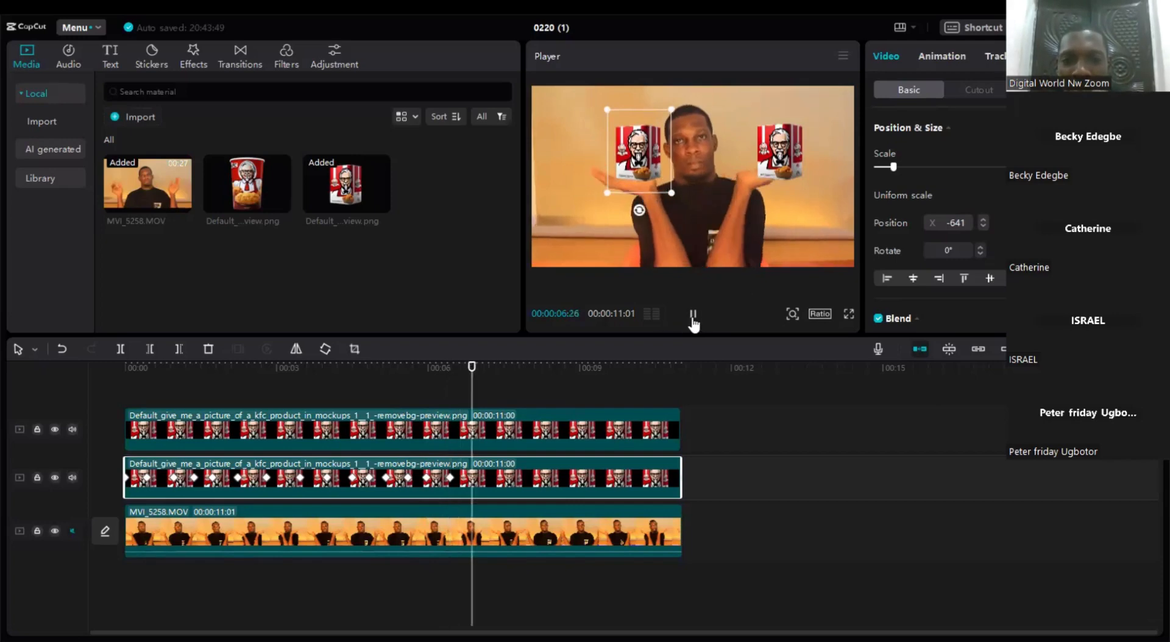
click(646, 186)
drag(645, 180, 616, 185)
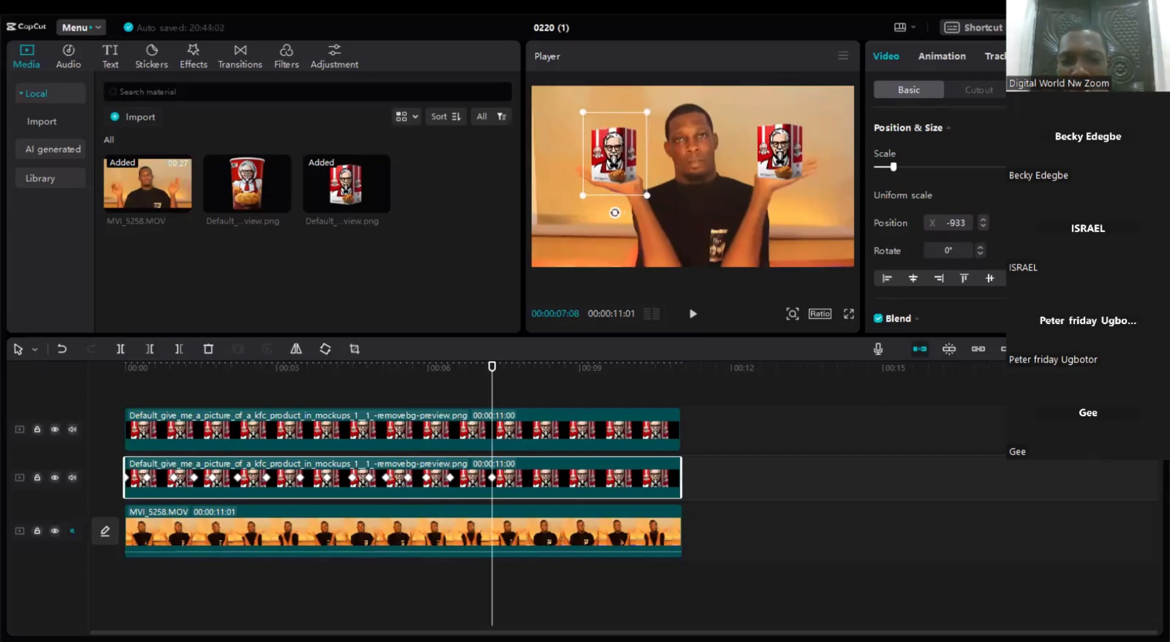
click(693, 315)
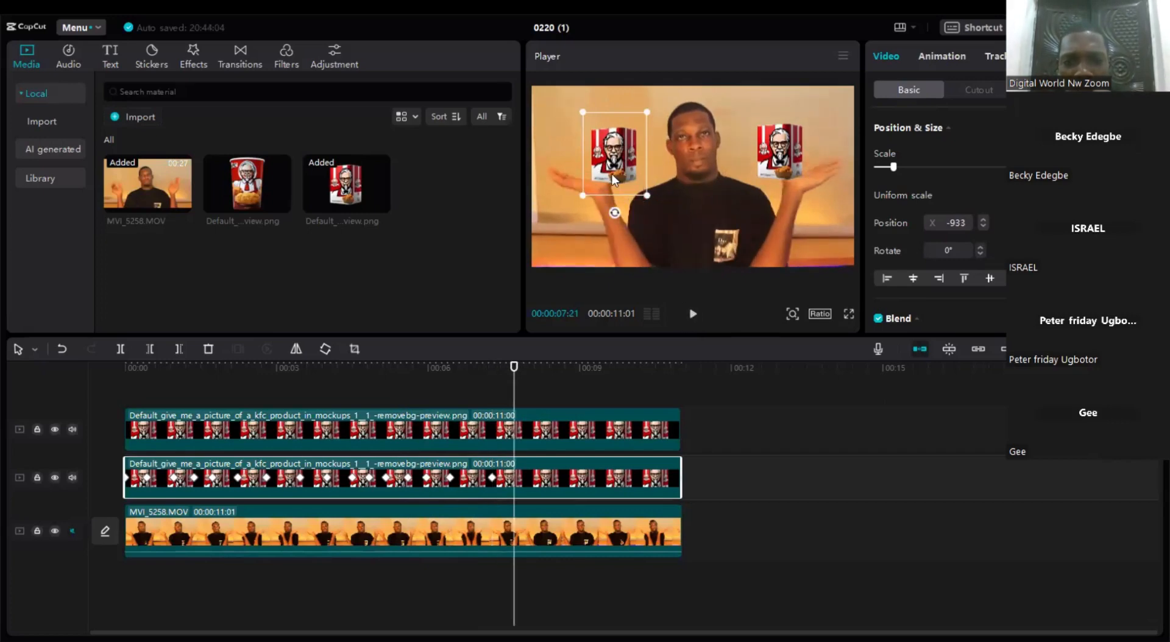
drag(623, 173, 592, 174)
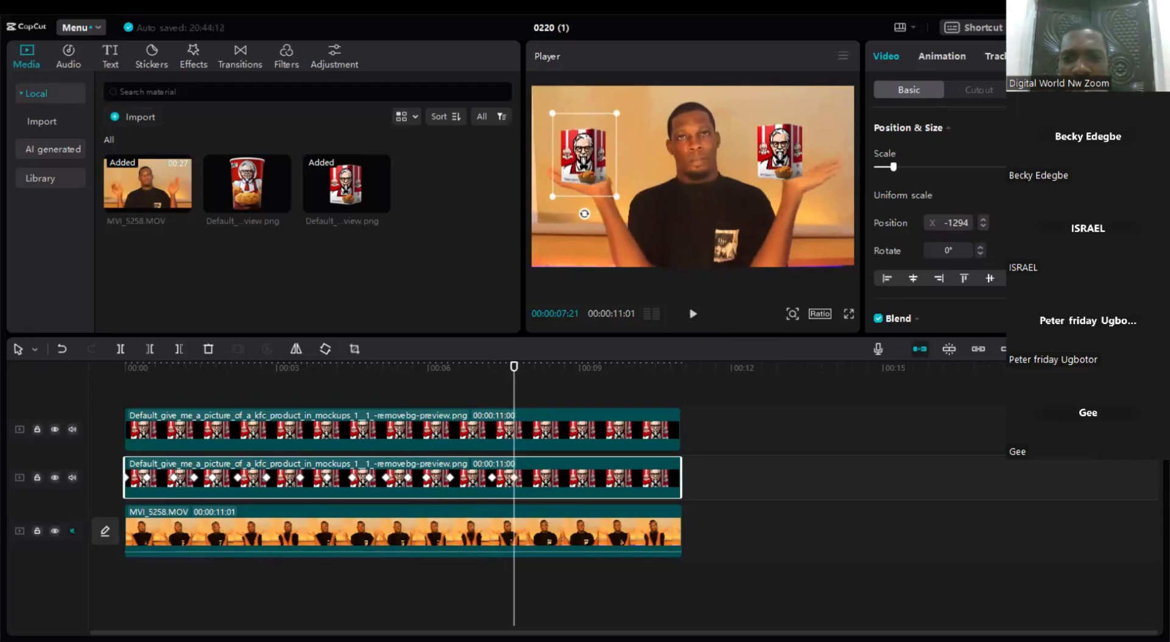
Step: Keyframe the lower-track KFC box on the outstretched palm at about X -1608 at 00:00:08:05 and X -1538 at 00:00:08:21
click(691, 314)
click(692, 314)
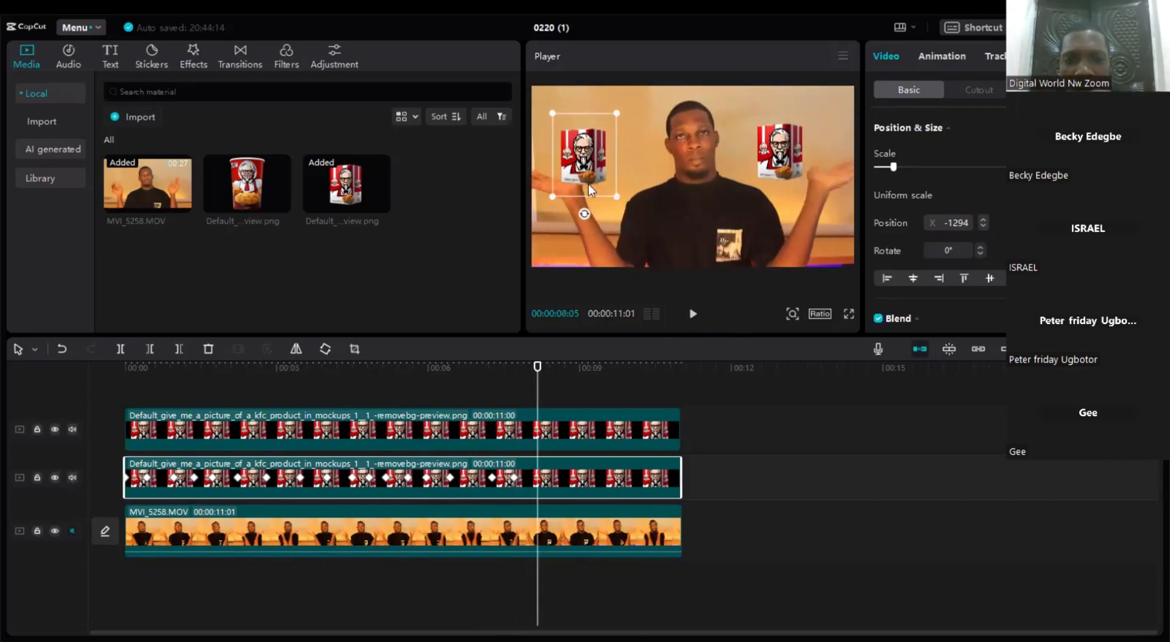
drag(597, 185, 572, 175)
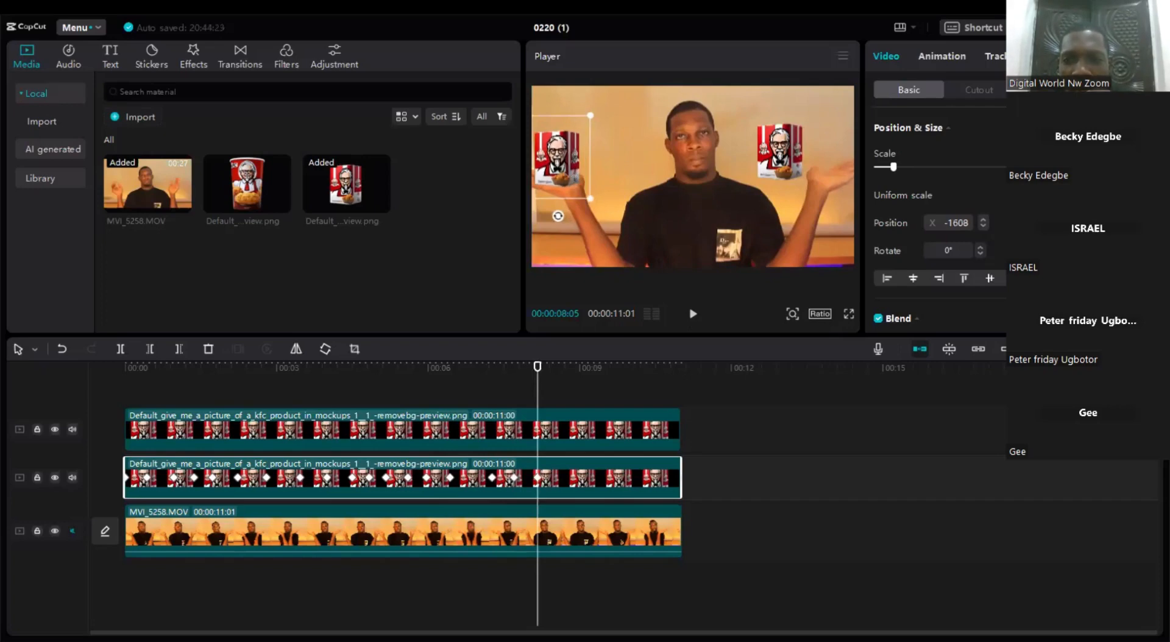
click(692, 314)
click(692, 315)
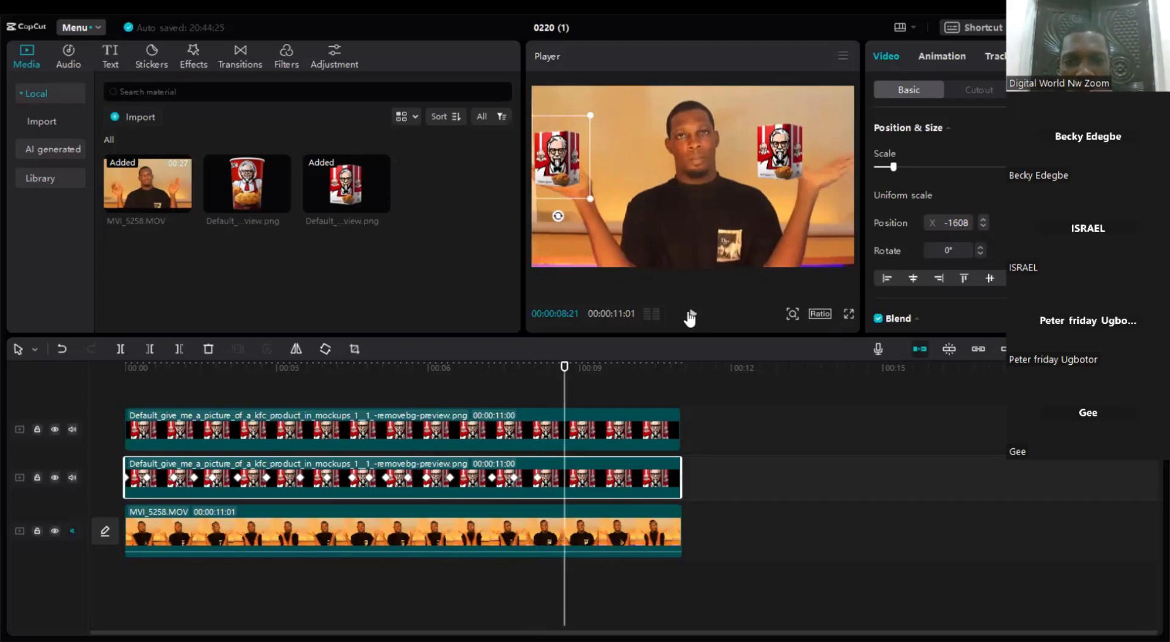
drag(561, 180, 566, 174)
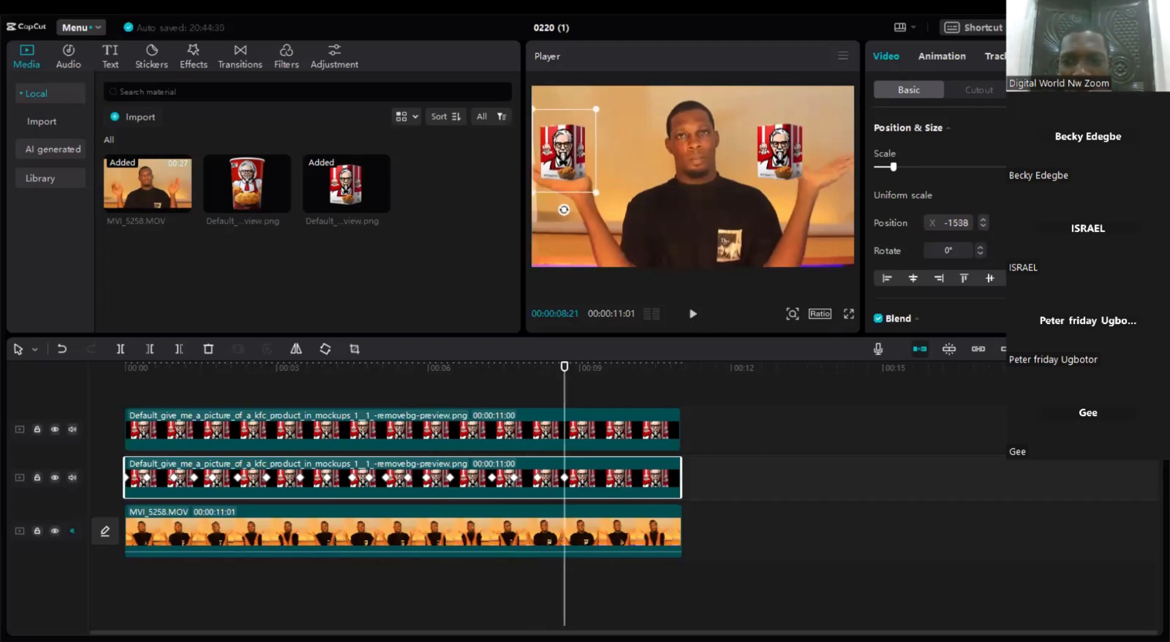
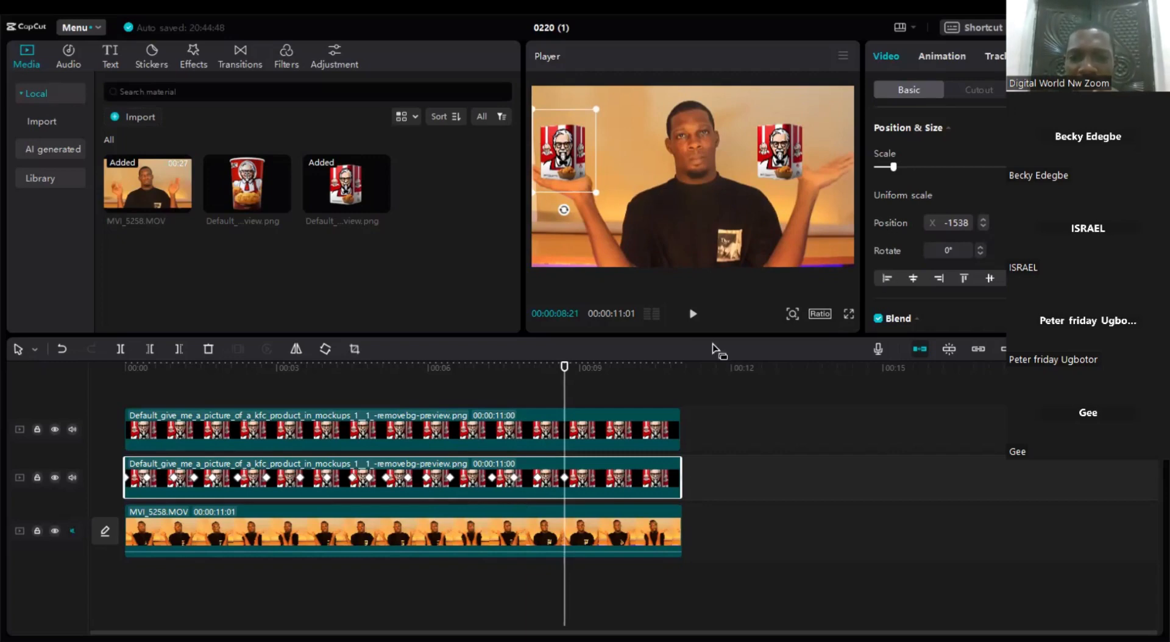
Step: Keyframe the lower-track KFC box on the returning hand at about X -1116 at 00:00:09:04 and X -955 at 00:00:09:12
click(693, 314)
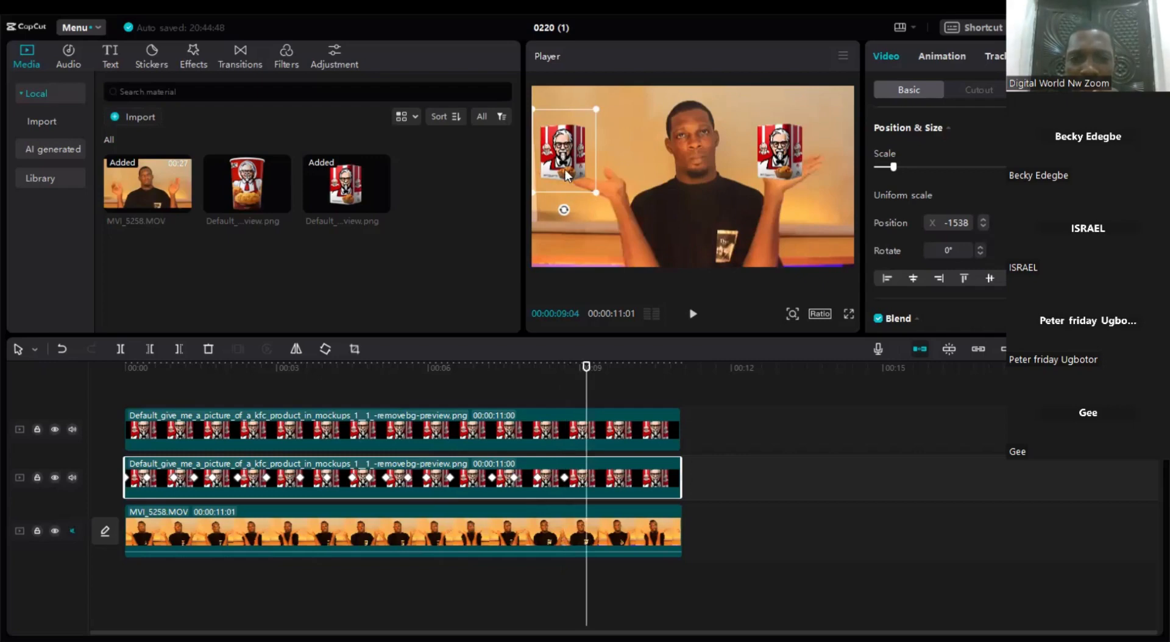
drag(572, 173, 601, 173)
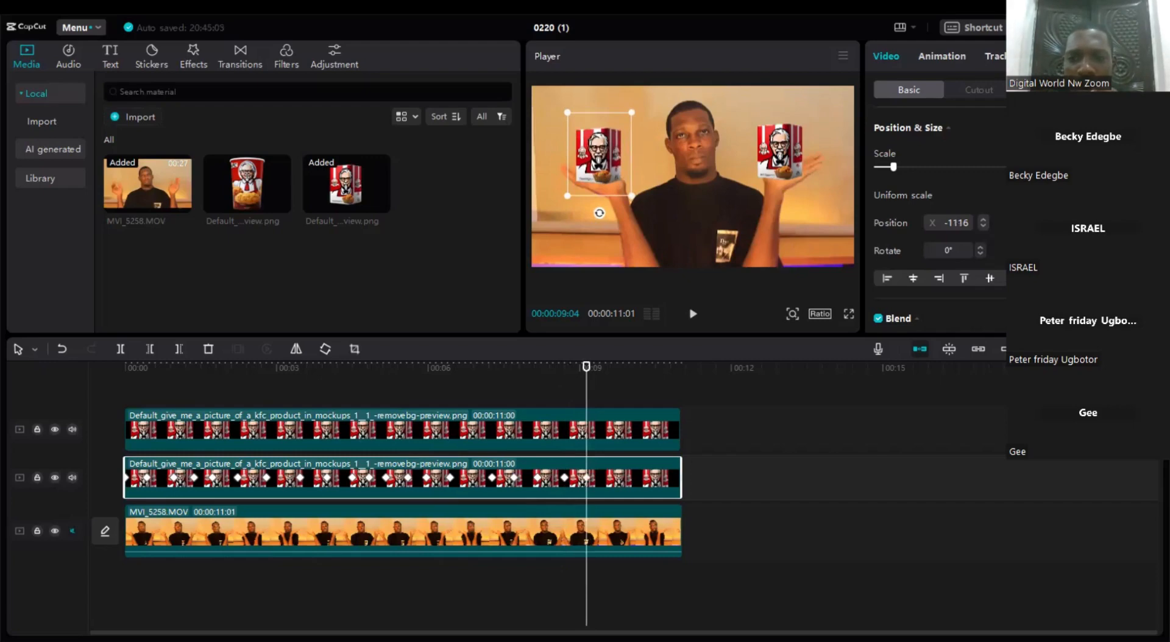
click(693, 314)
click(693, 312)
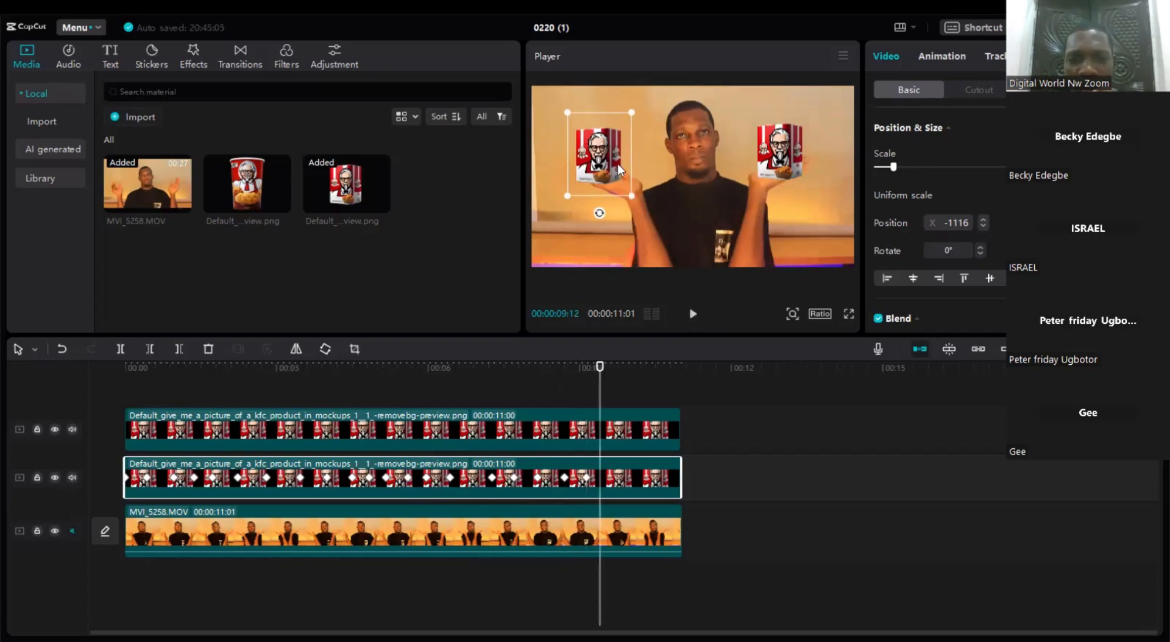
drag(605, 168, 619, 169)
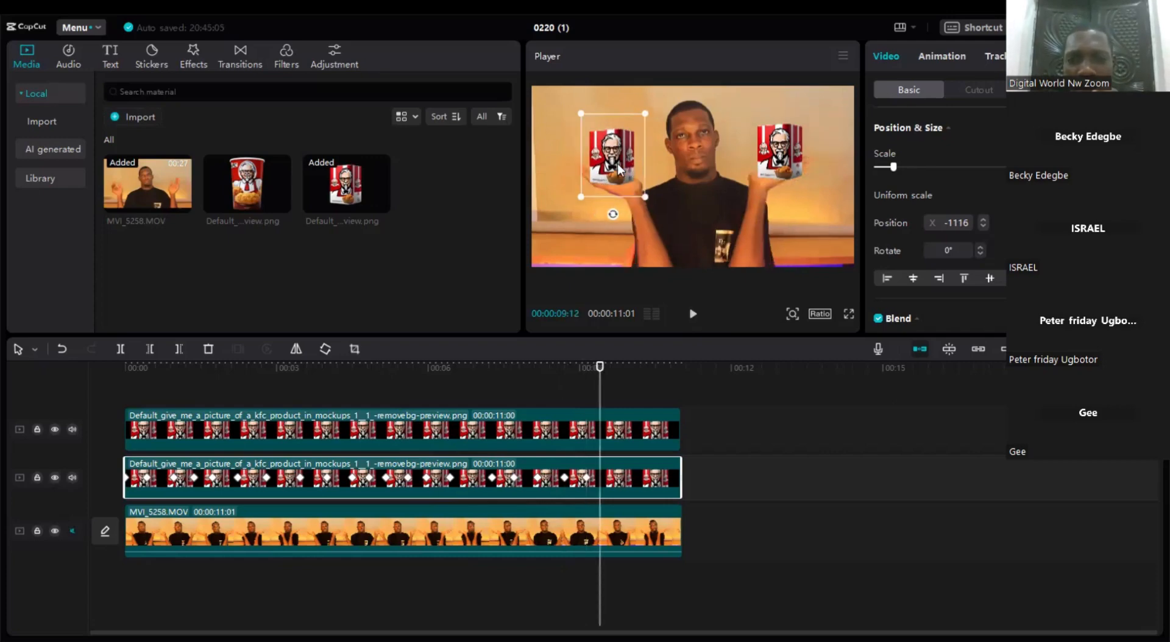
Step: Keyframe the lower-track KFC box at about X -767 at 00:00:09:21, and at about X -571 with a 6° rotation at 00:00:10:04
click(693, 314)
key(space)
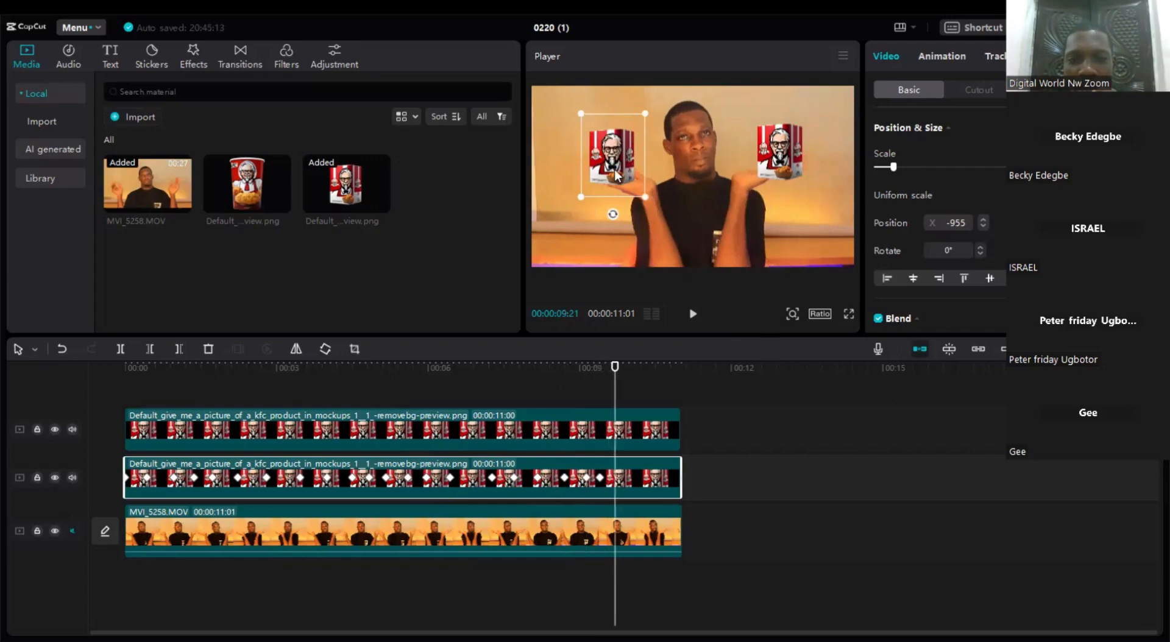
drag(614, 168, 630, 165)
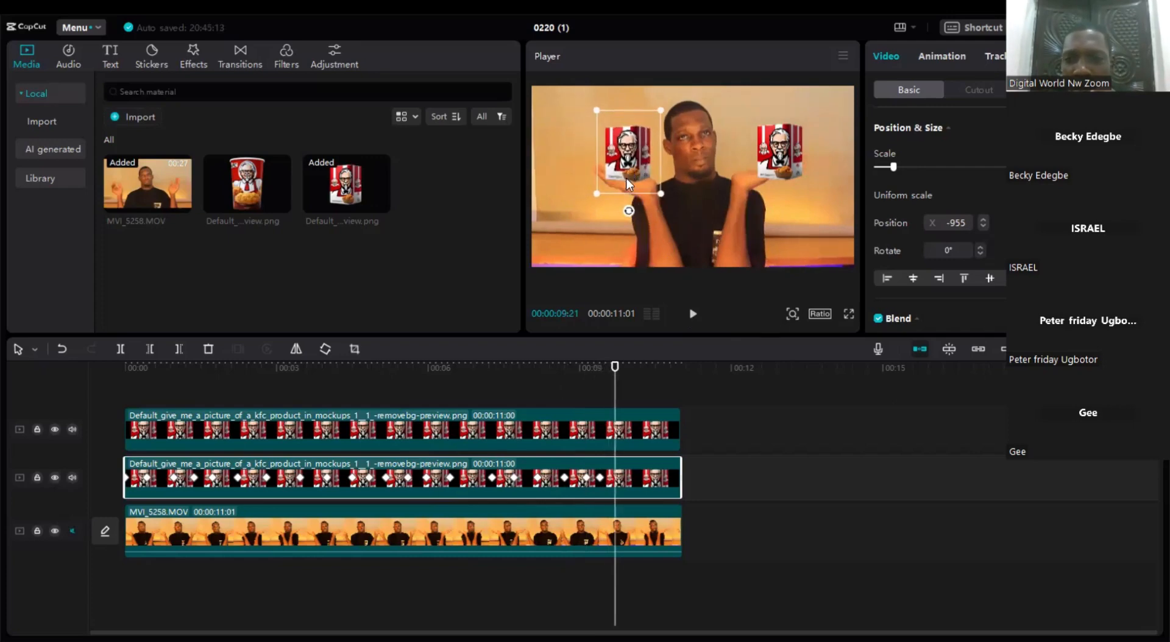
click(693, 314)
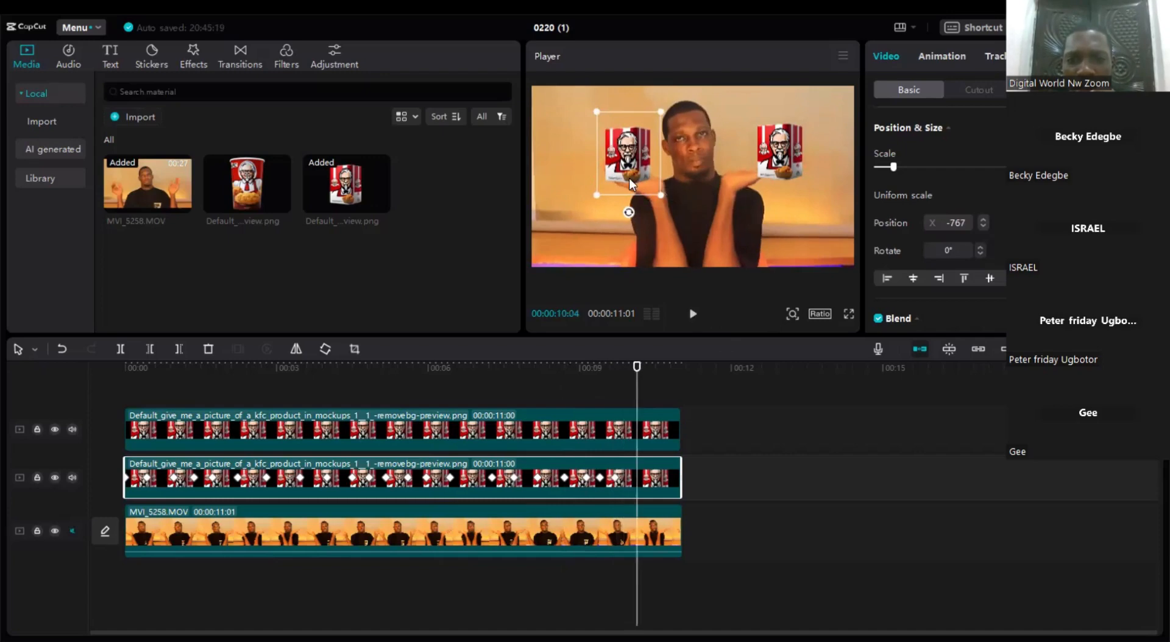
drag(629, 178, 639, 217)
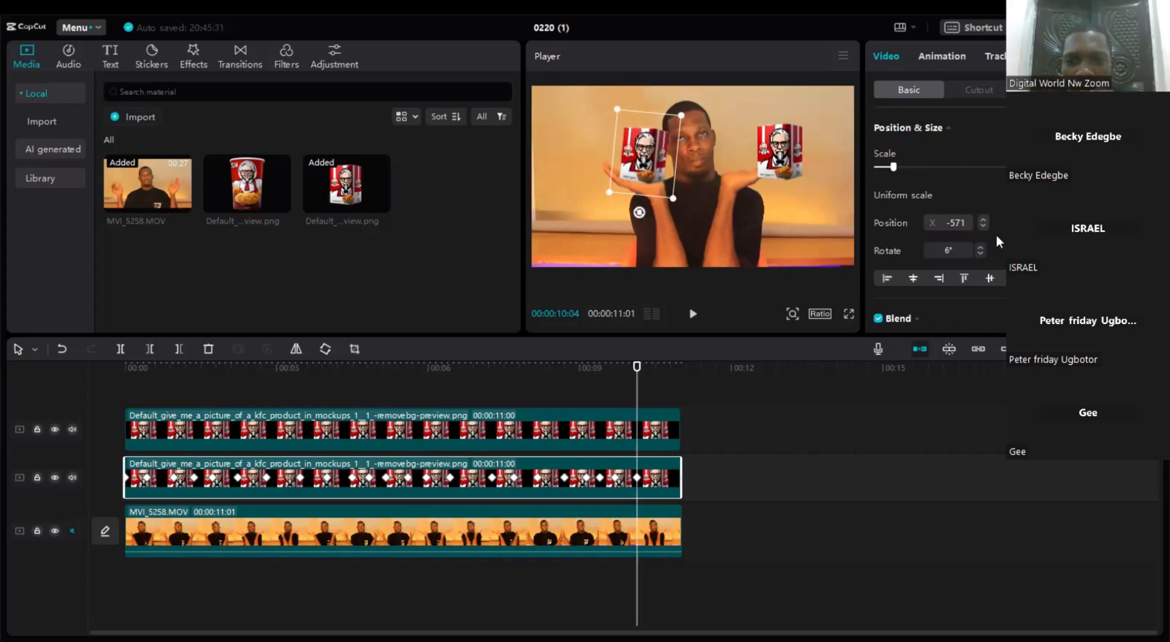
Step: Keyframe the lower-track KFC box at X -571 with 6° rotation at 00:00:10:11 and 00:00:10:28, then play the video from the start
click(694, 314)
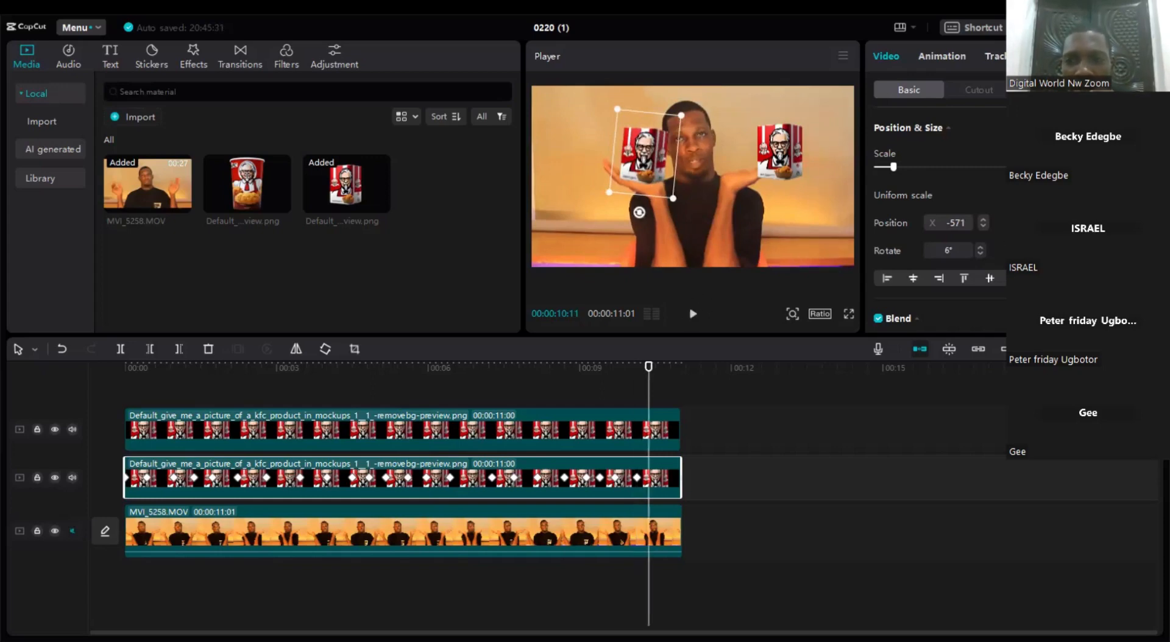
click(693, 313)
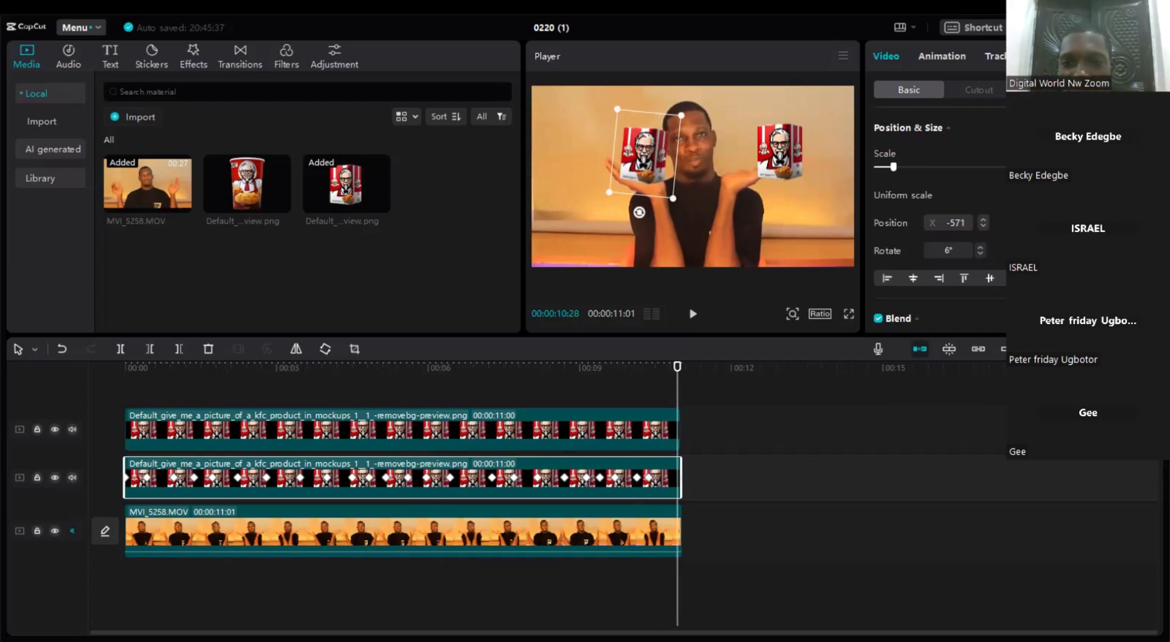
click(695, 316)
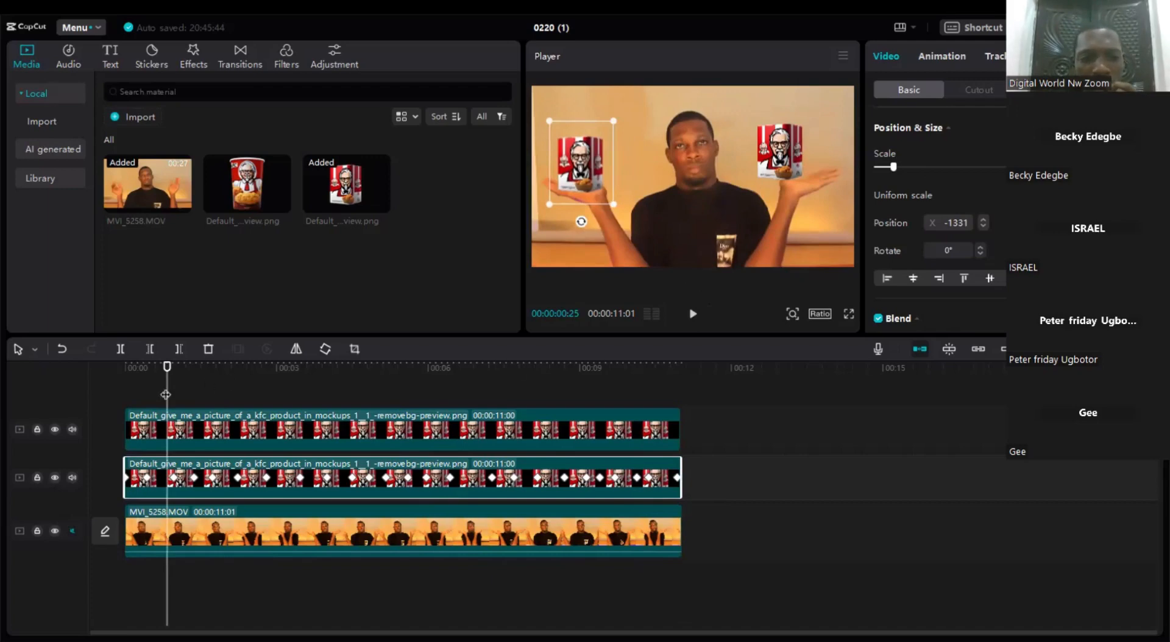
Step: Keyframe the upper-track KFC box on the man's other palm at about X 1075 at 00:00:00:00 and X 1193 at 00:00:00:10
drag(167, 394, 82, 389)
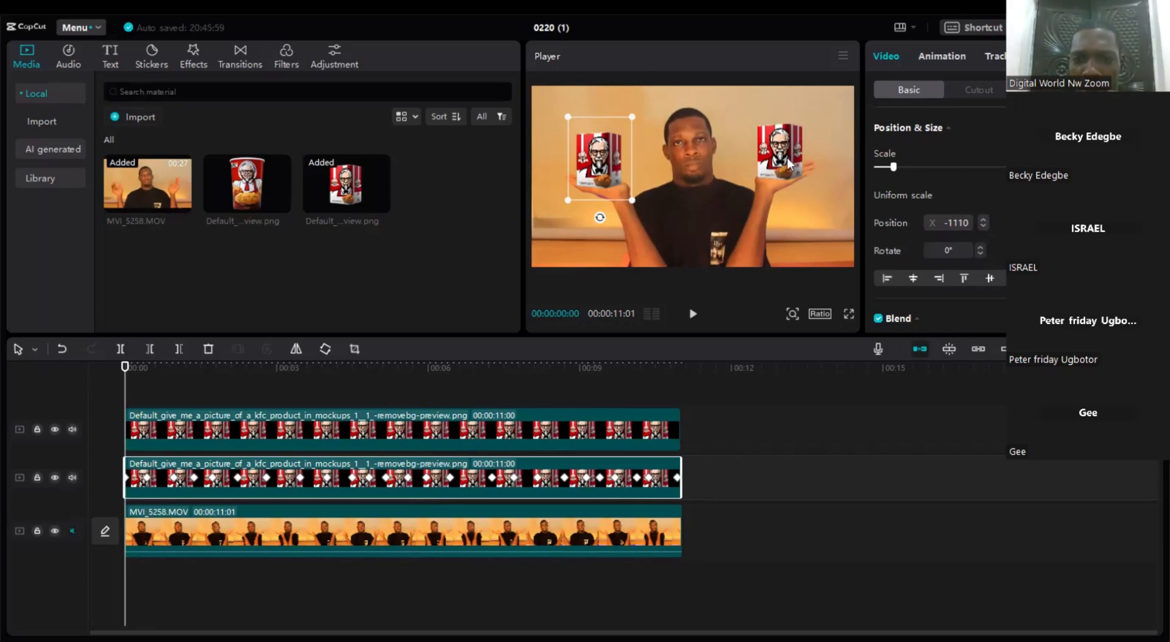
drag(787, 159, 792, 163)
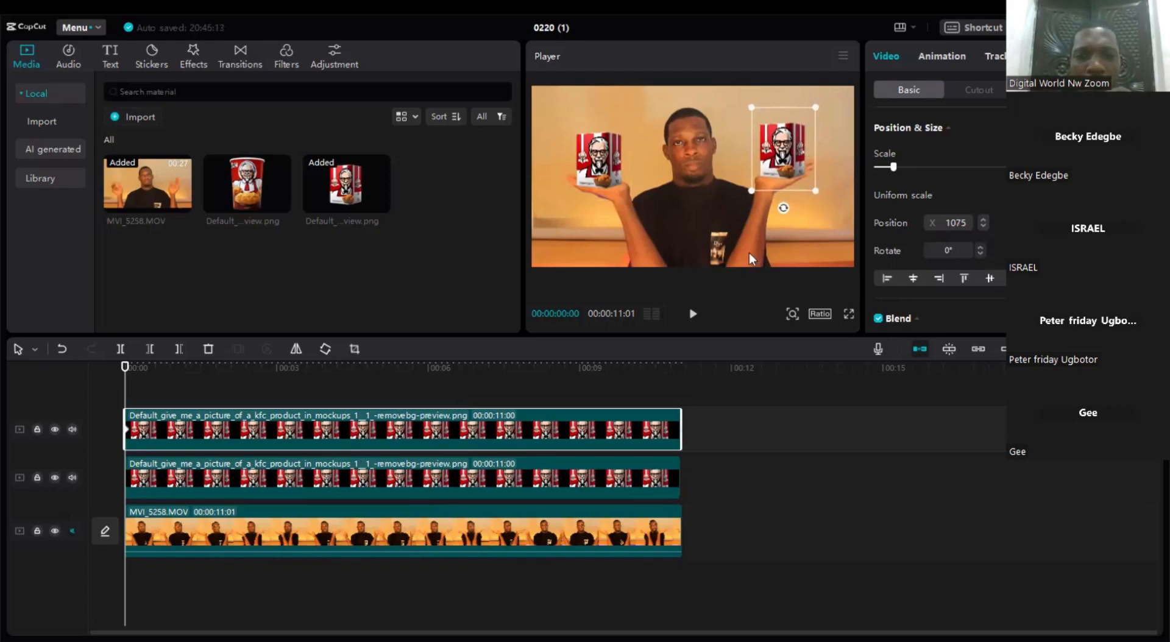
click(694, 315)
click(695, 314)
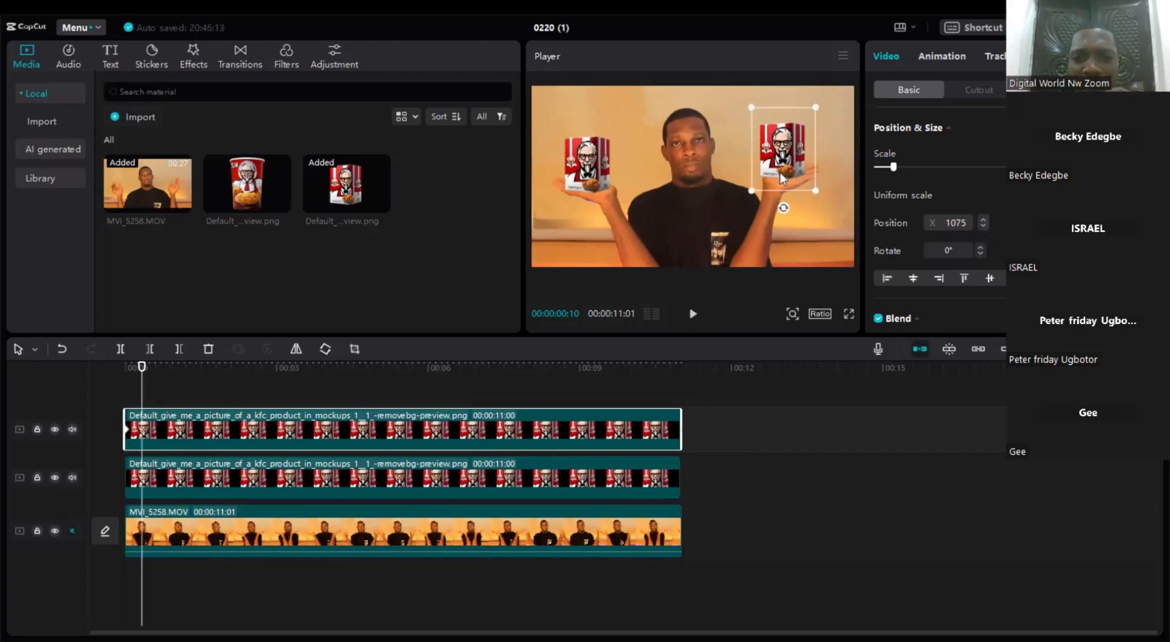
drag(790, 174, 800, 176)
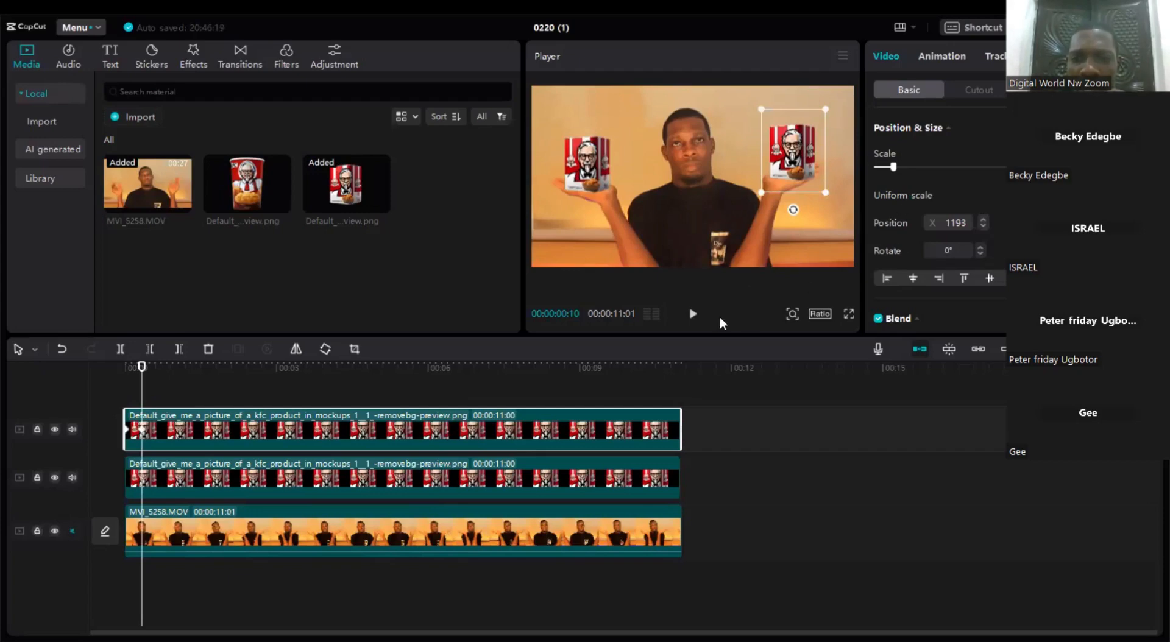
Step: Keyframe the upper-track KFC box on the outward-moving hand at about X 1276 at 00:00:00:20 and X 1324 at 00:00:01:01
double_click(695, 316)
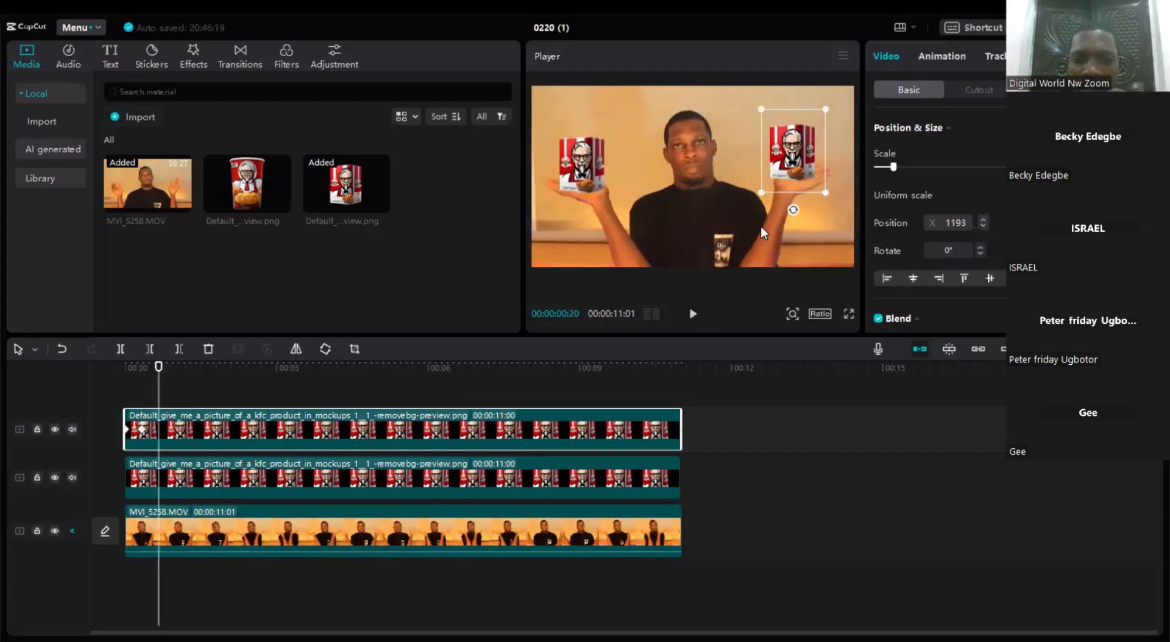
drag(807, 181, 810, 185)
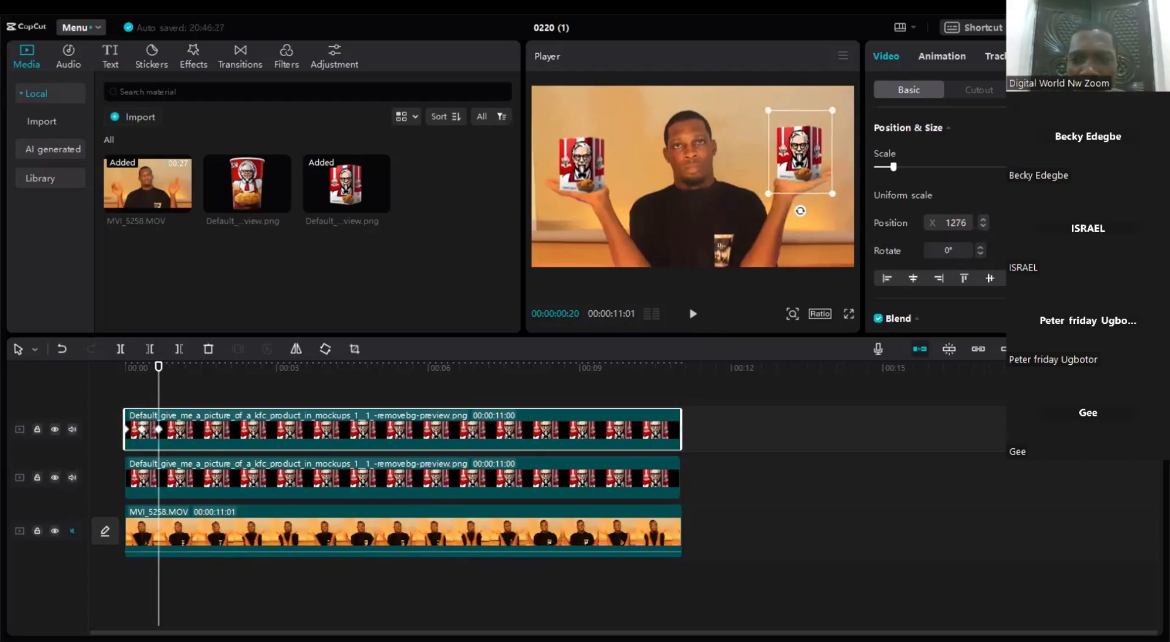
click(693, 315)
key(space)
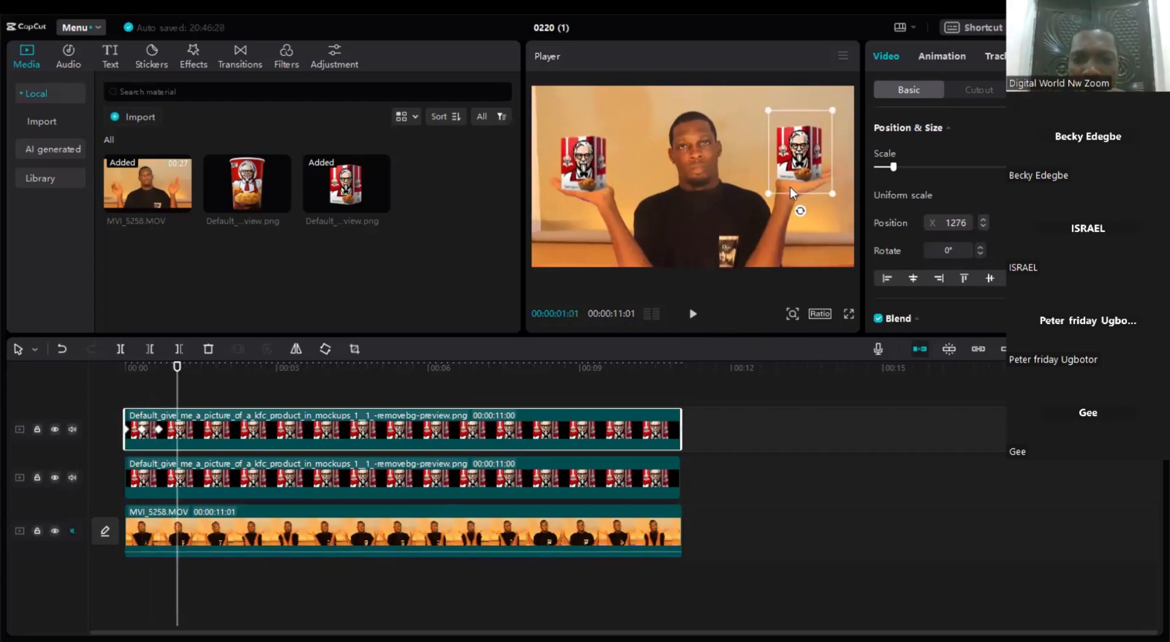
drag(790, 188, 795, 191)
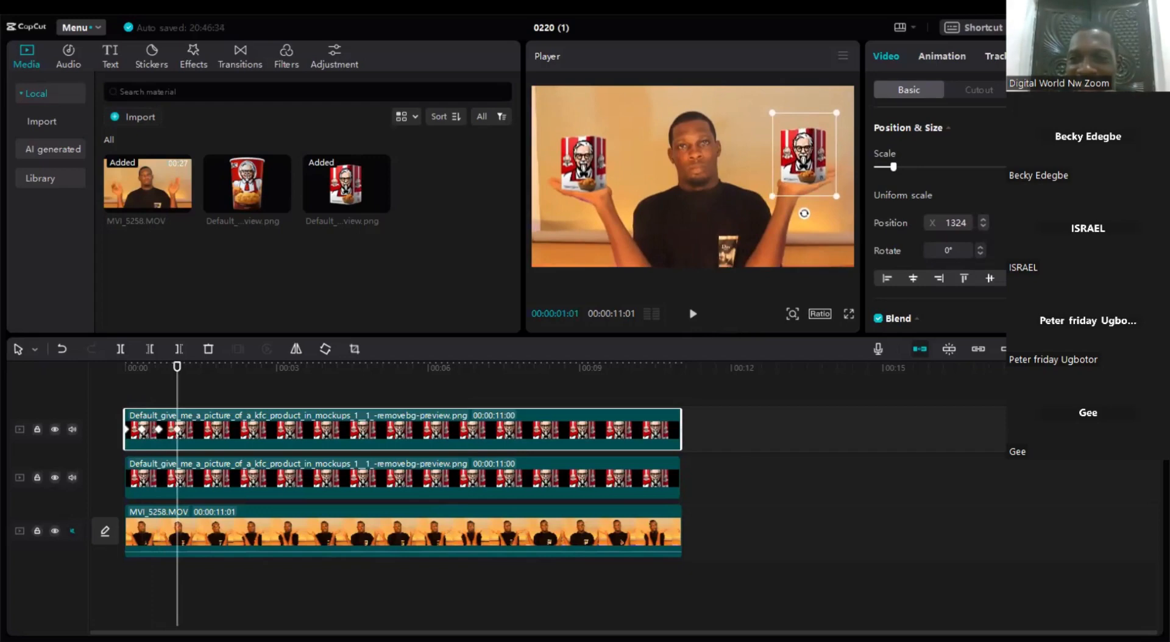
Step: Keyframe the upper-track KFC box on the inward-moving palm at about X 1049 at 00:00:01:12 and X 1001 at 00:00:01:21
click(693, 315)
click(693, 314)
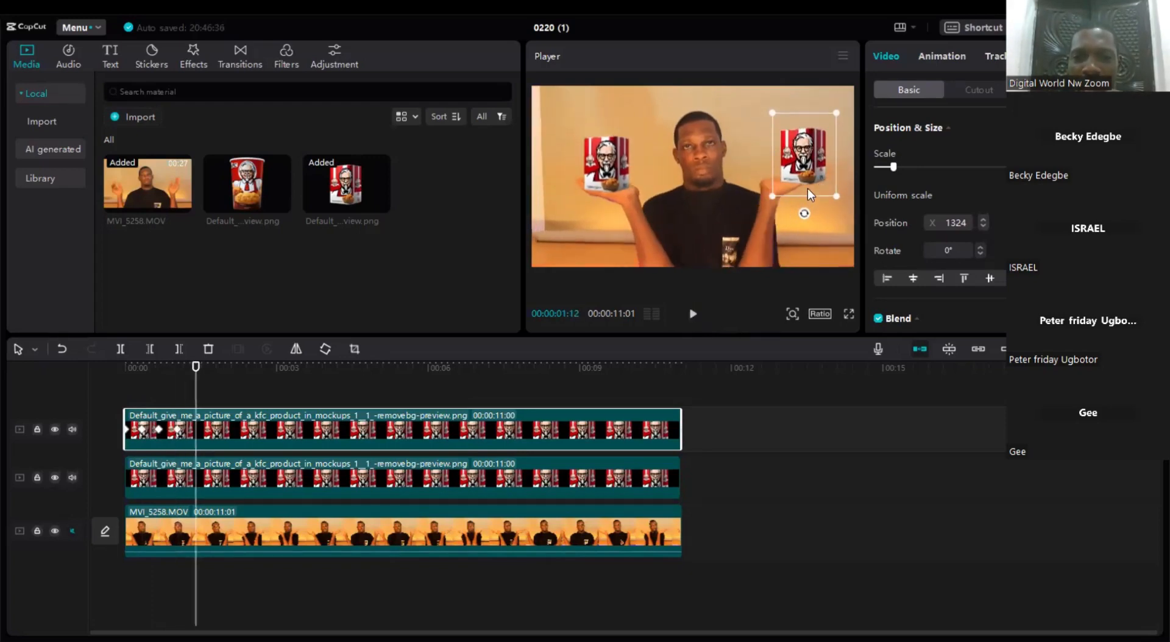
drag(806, 189, 784, 188)
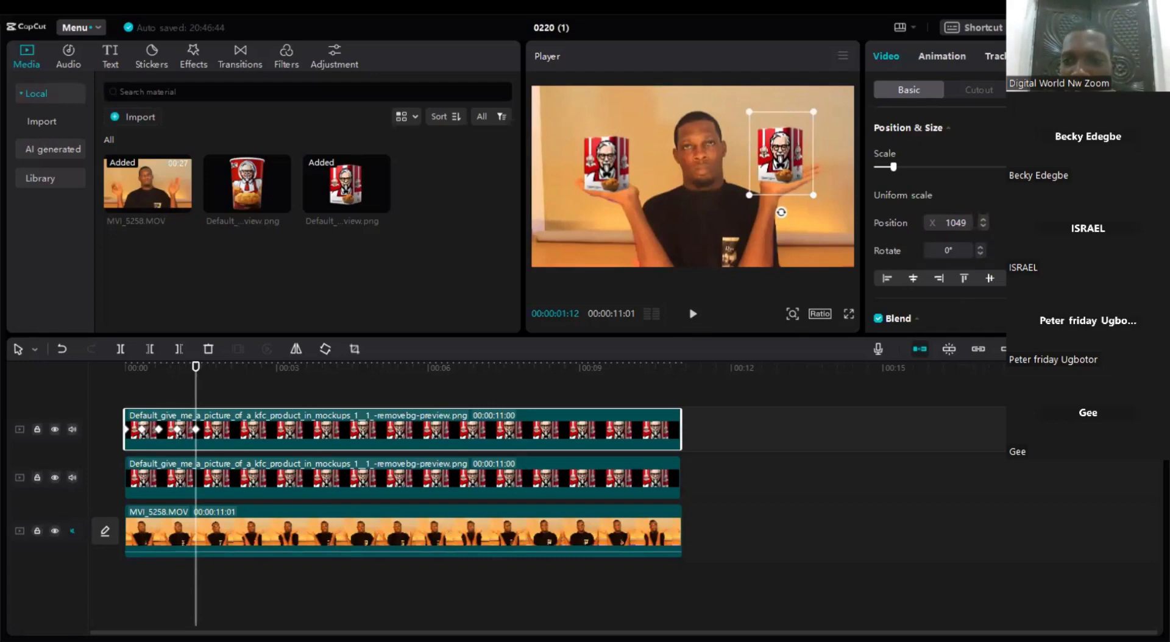
click(693, 314)
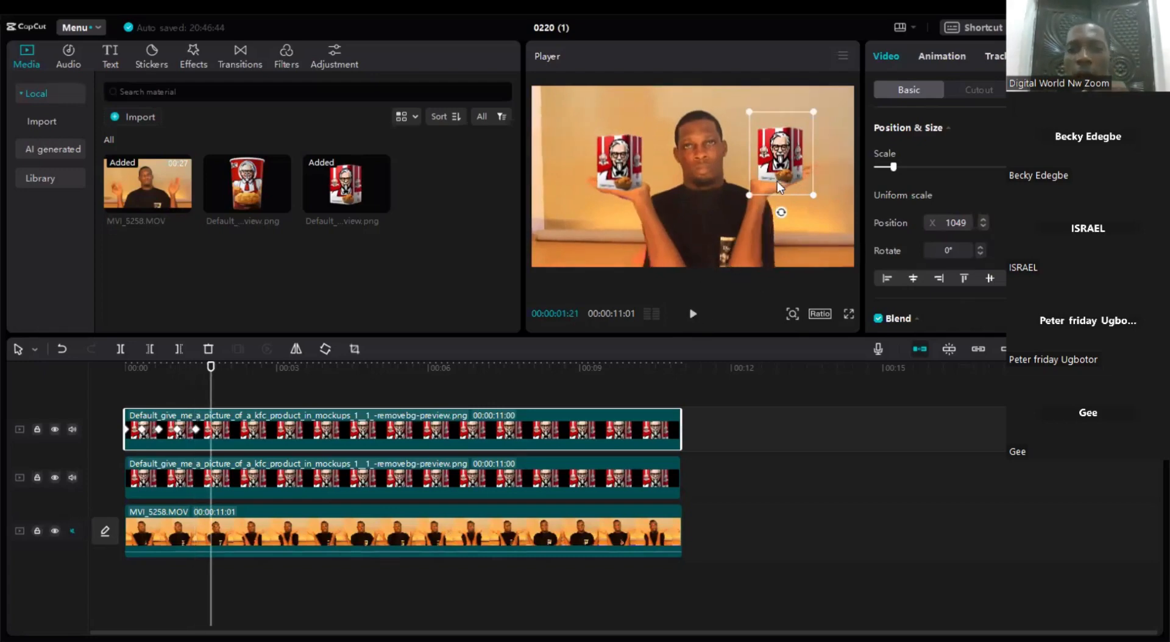
drag(788, 174, 785, 173)
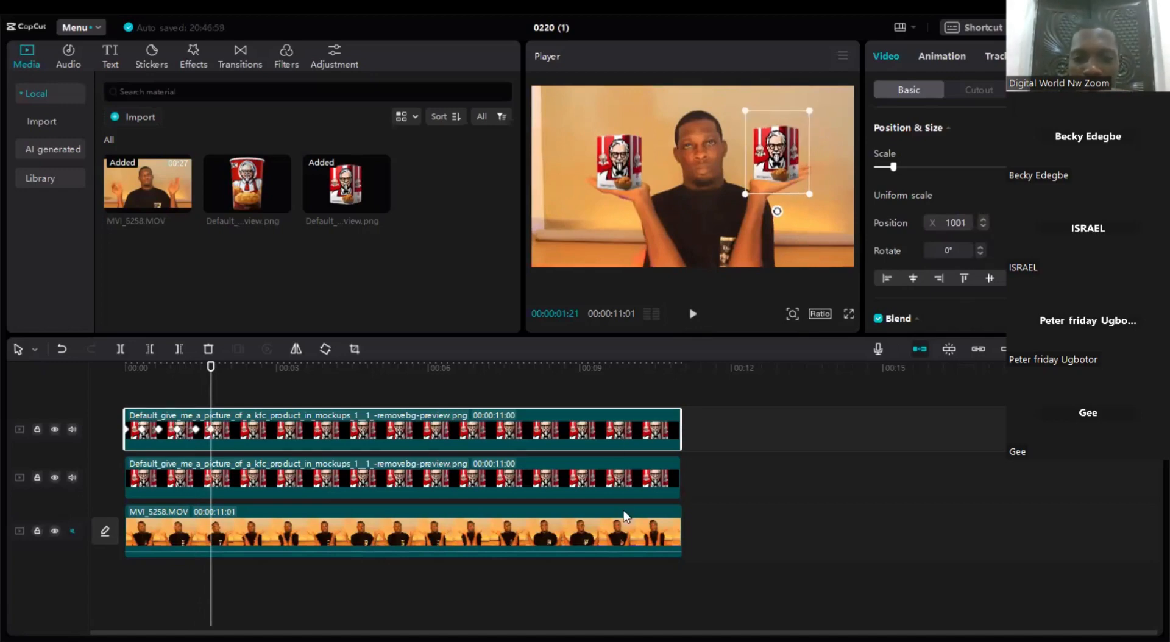
click(693, 313)
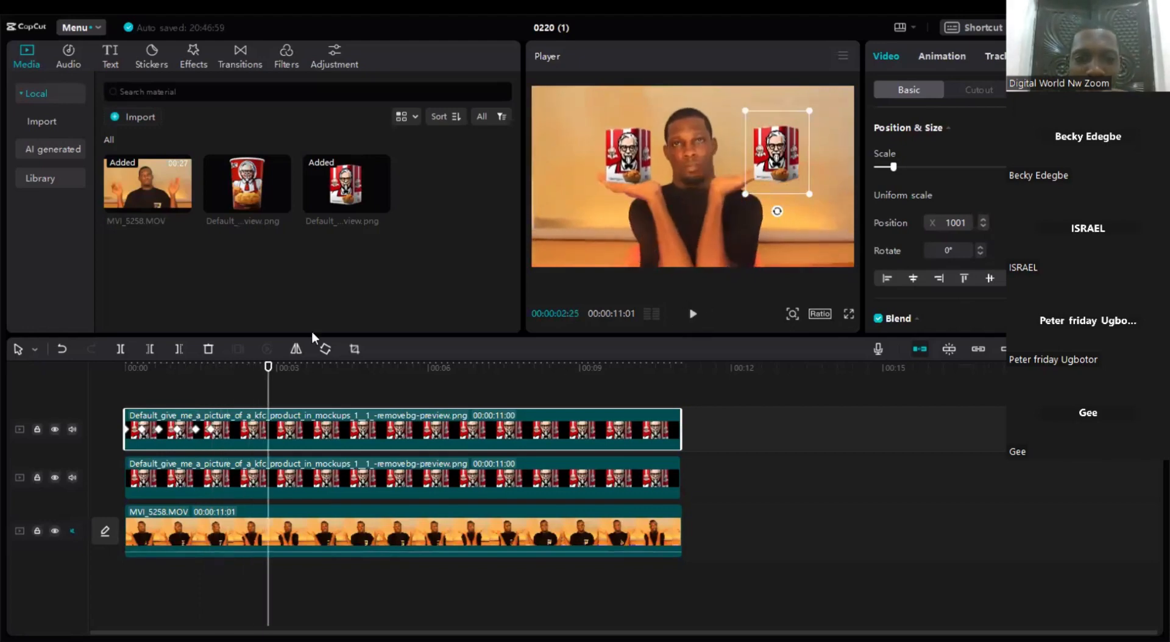
drag(269, 370, 215, 370)
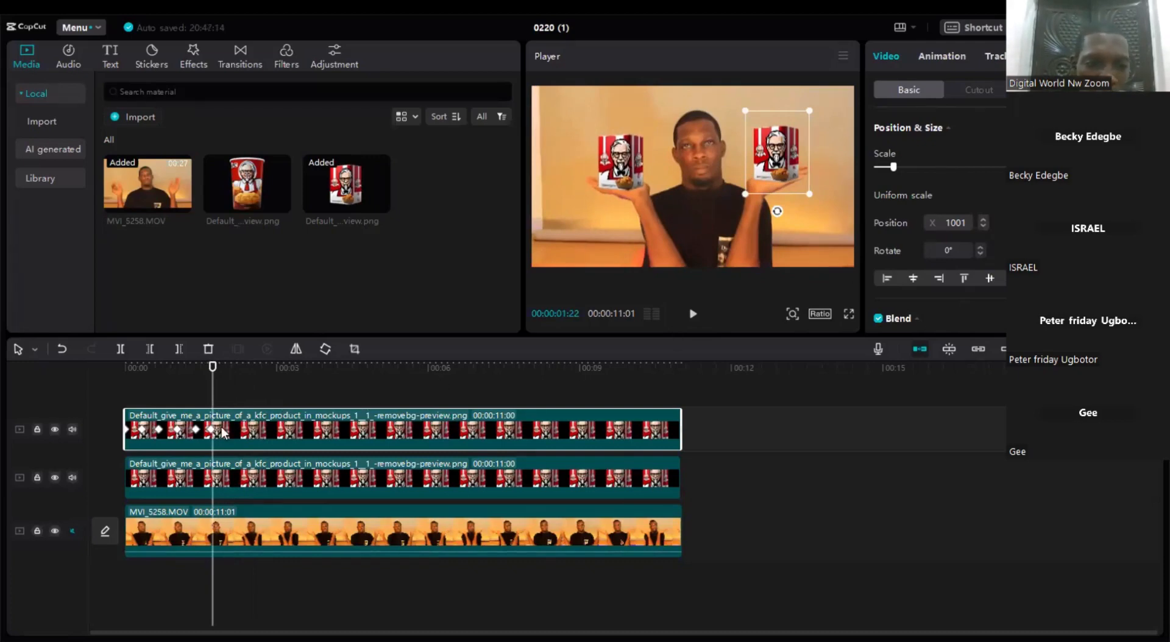
click(63, 349)
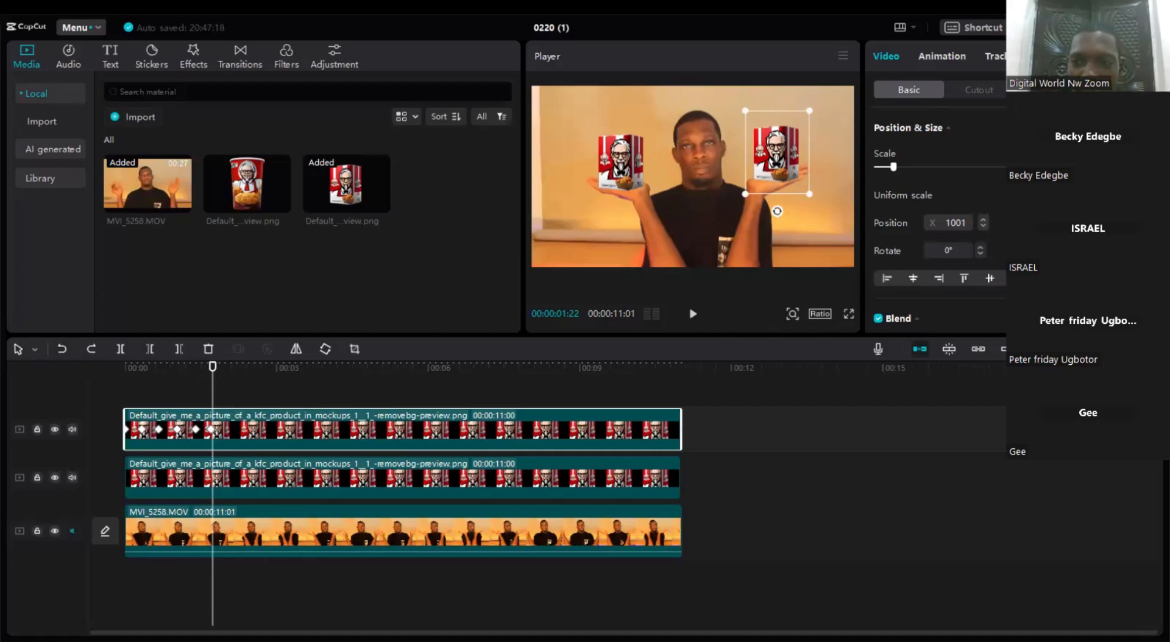
Step: Keyframe the upper-track KFC box on the palm at about X 797 at 00:00:01:29 and X 627 at 00:00:02:09
click(692, 315)
click(692, 314)
drag(780, 184, 762, 184)
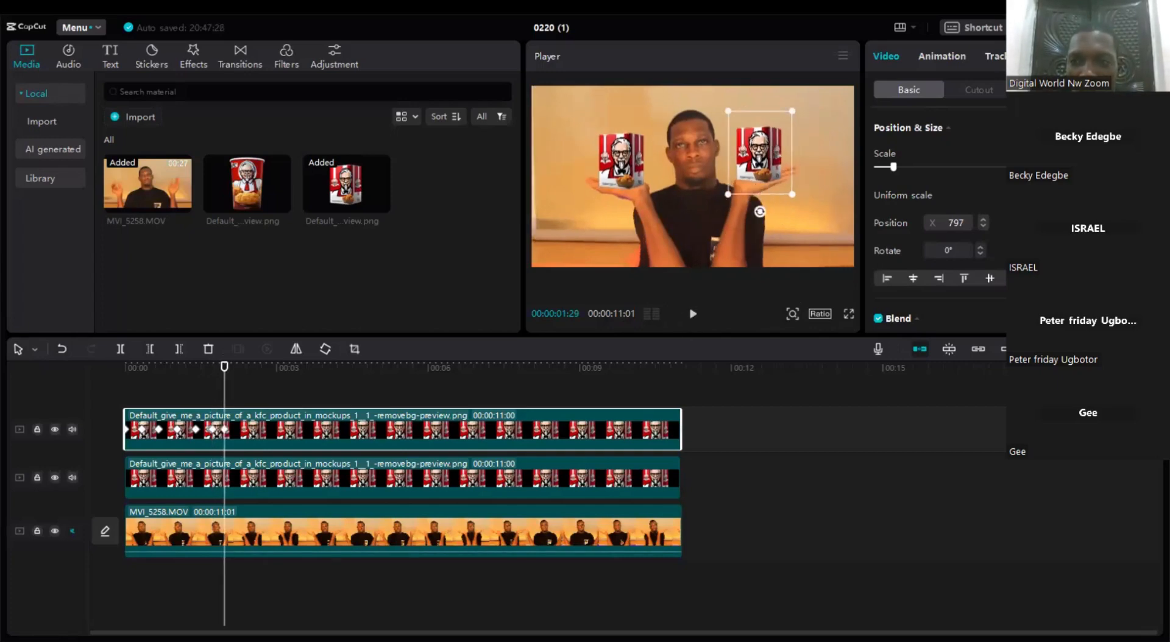
click(693, 314)
click(693, 313)
drag(753, 188, 739, 191)
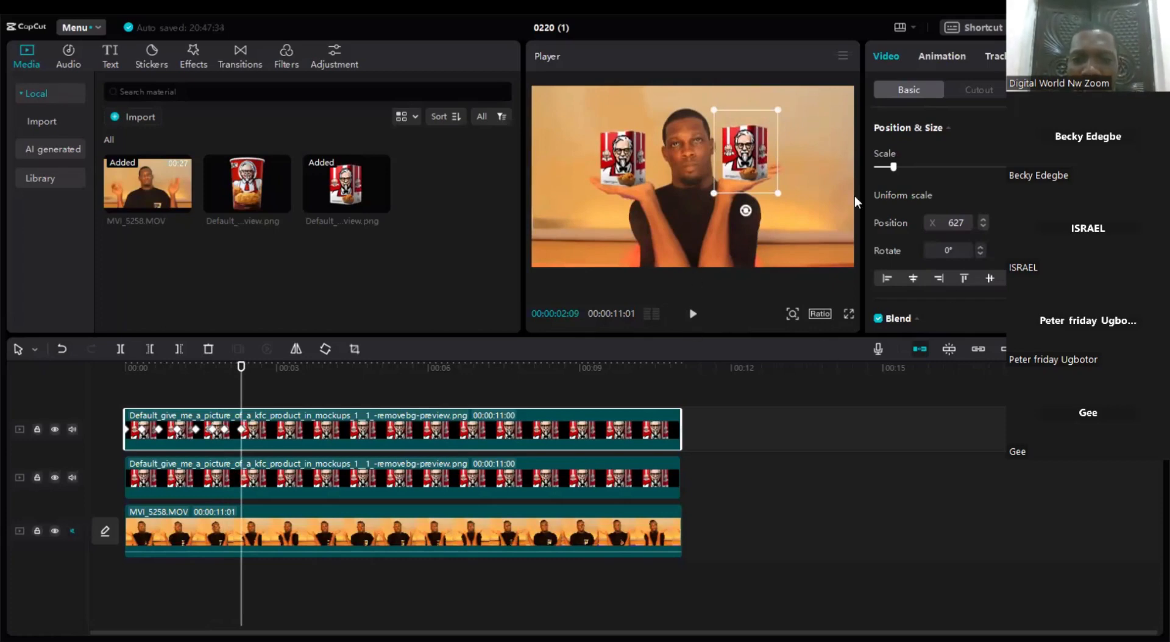
Step: Keyframe the upper-track KFC box near the man's face at about X 518 at 00:00:02:14 and hold it with a keyframe at 00:00:02:22
click(693, 315)
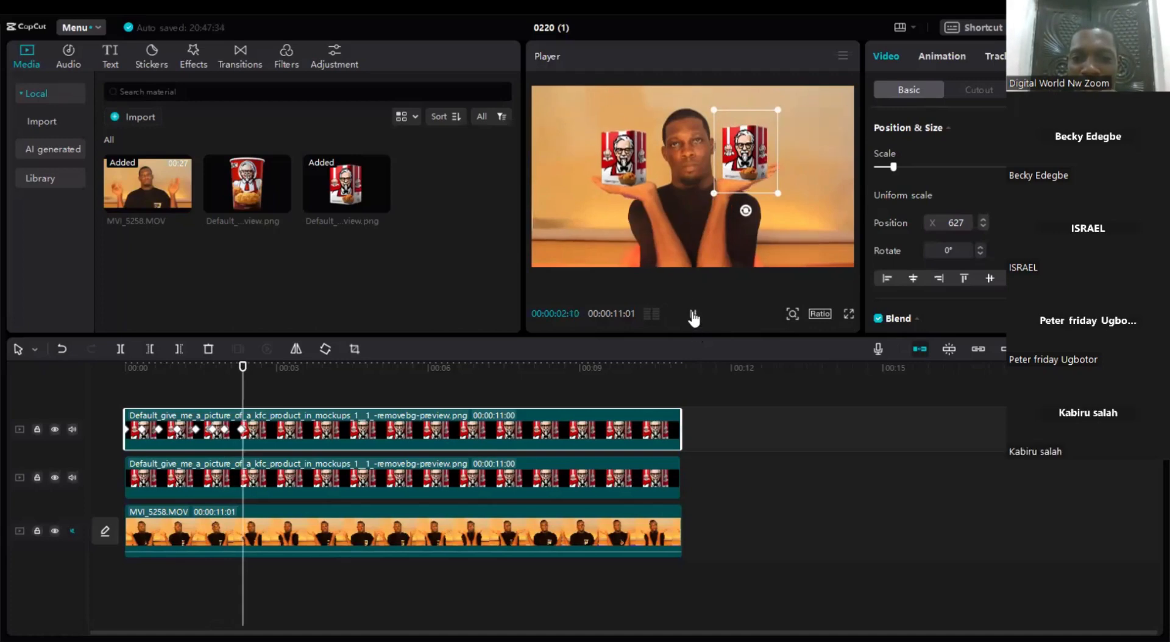
click(693, 315)
drag(746, 170, 744, 170)
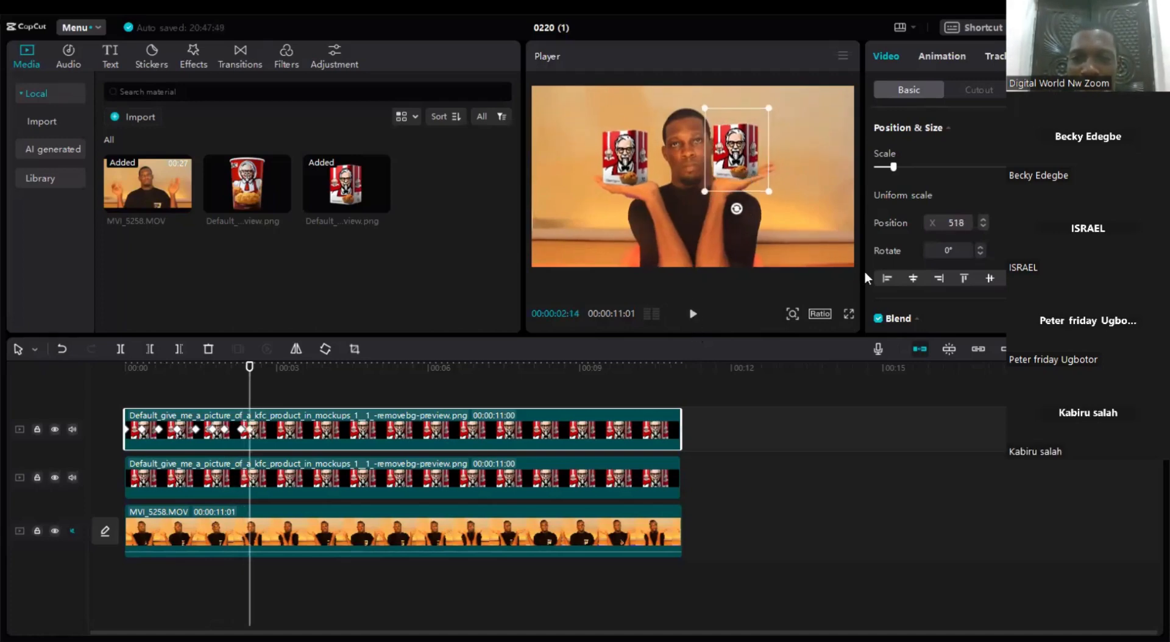
click(693, 314)
key(space)
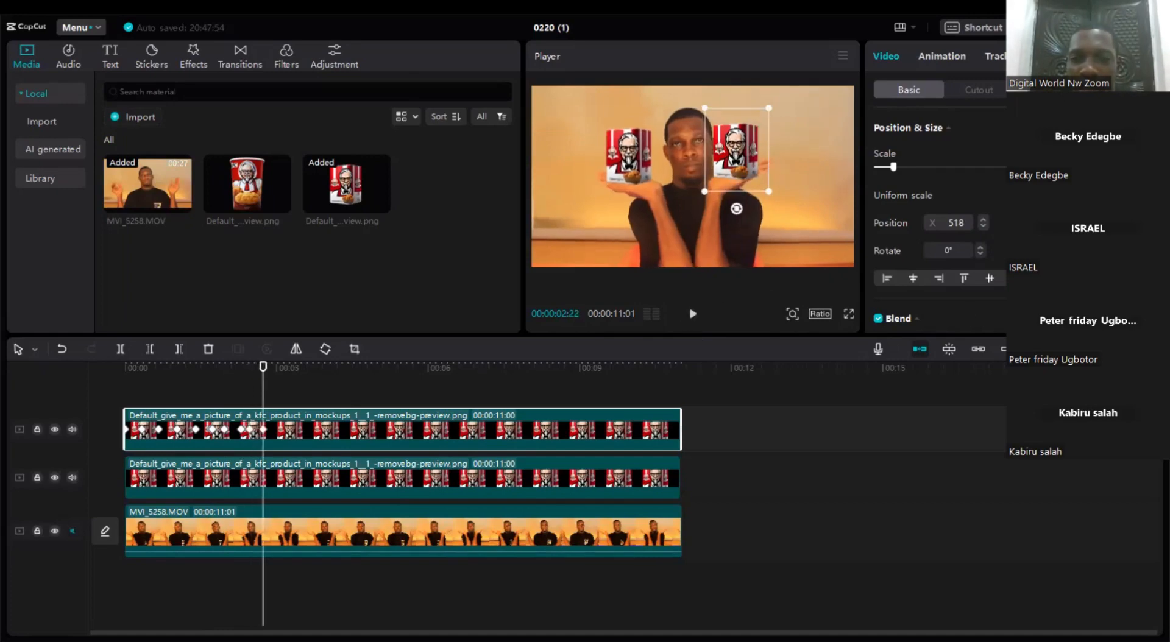
Step: Keyframe the upper-track KFC box following the hand outward at about X 714 at 00:00:03:06 and X 884 at 00:00:03:17
click(692, 313)
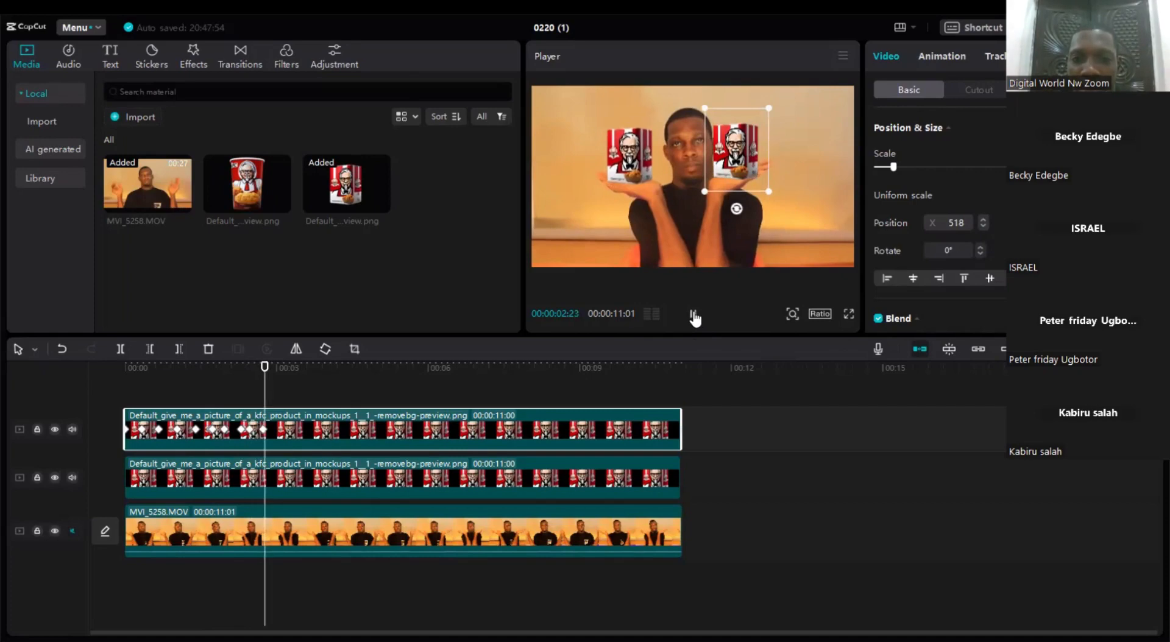
key(space)
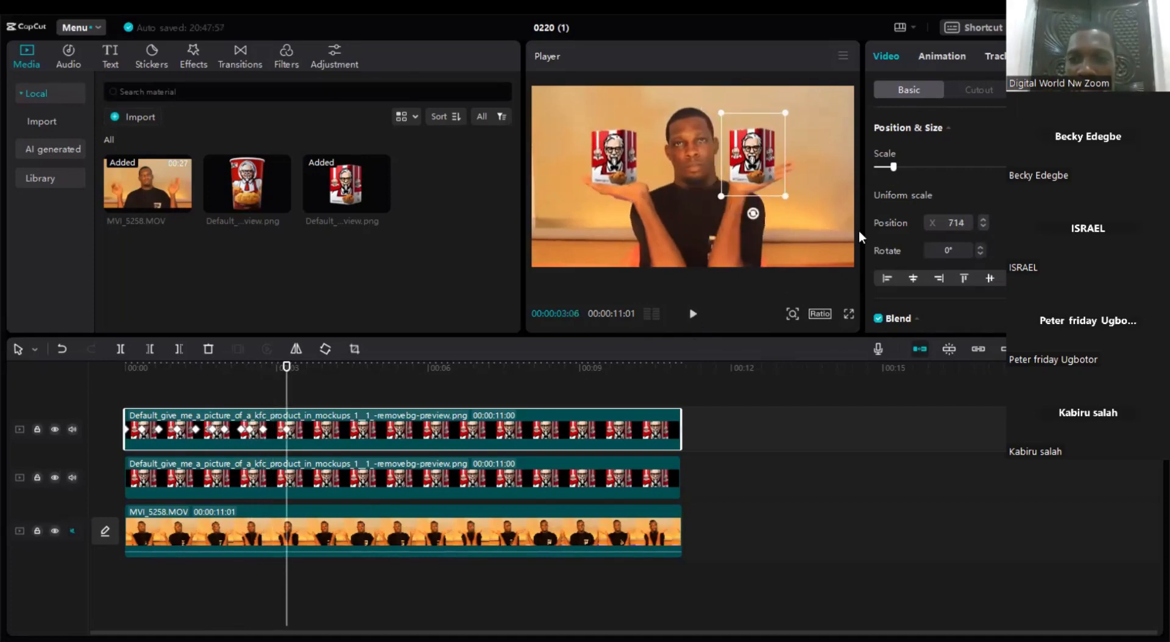
click(691, 317)
click(691, 314)
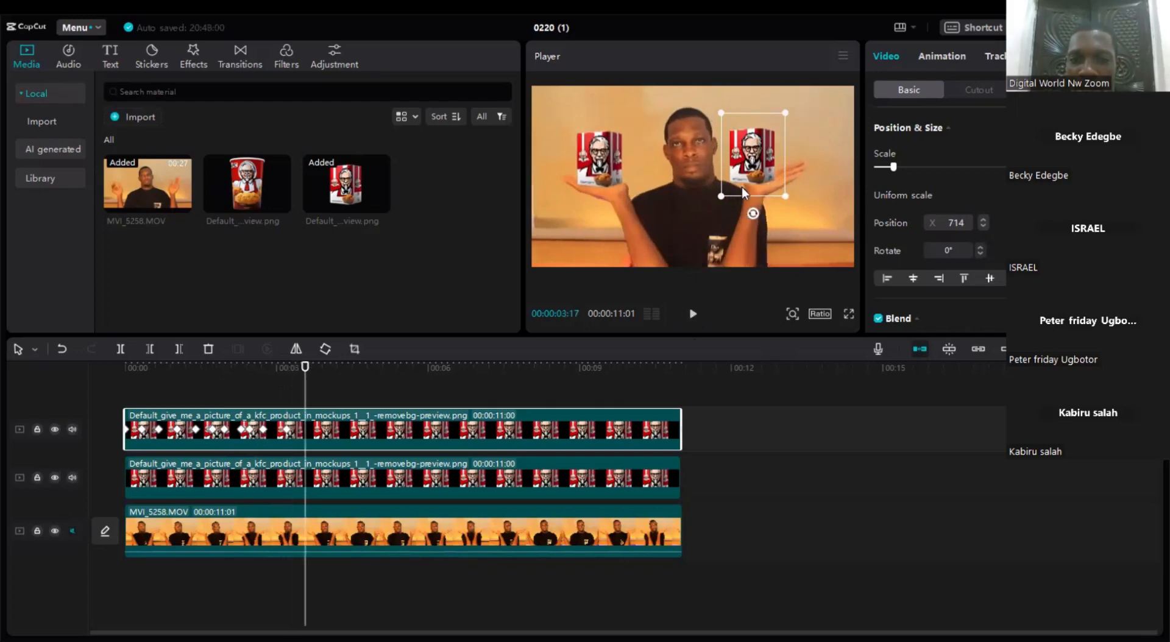
drag(741, 187, 755, 184)
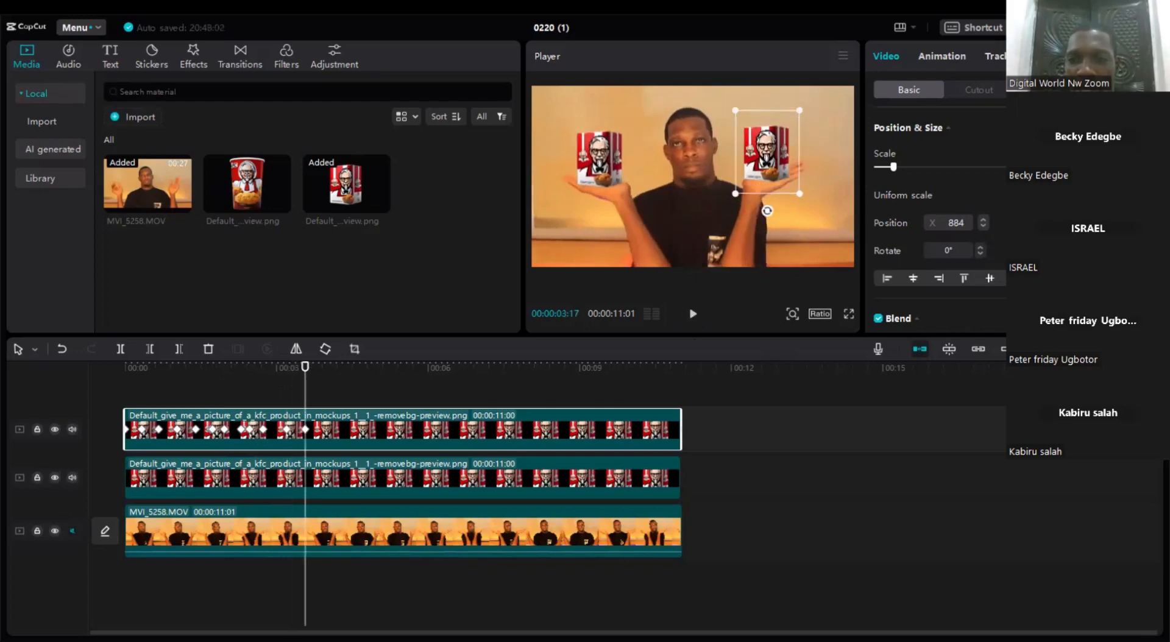
Step: Keyframe the upper-track KFC box on the palm at about X 1101 at 00:00:03:27 and X 1280 at 00:00:04:06
click(693, 316)
click(693, 316)
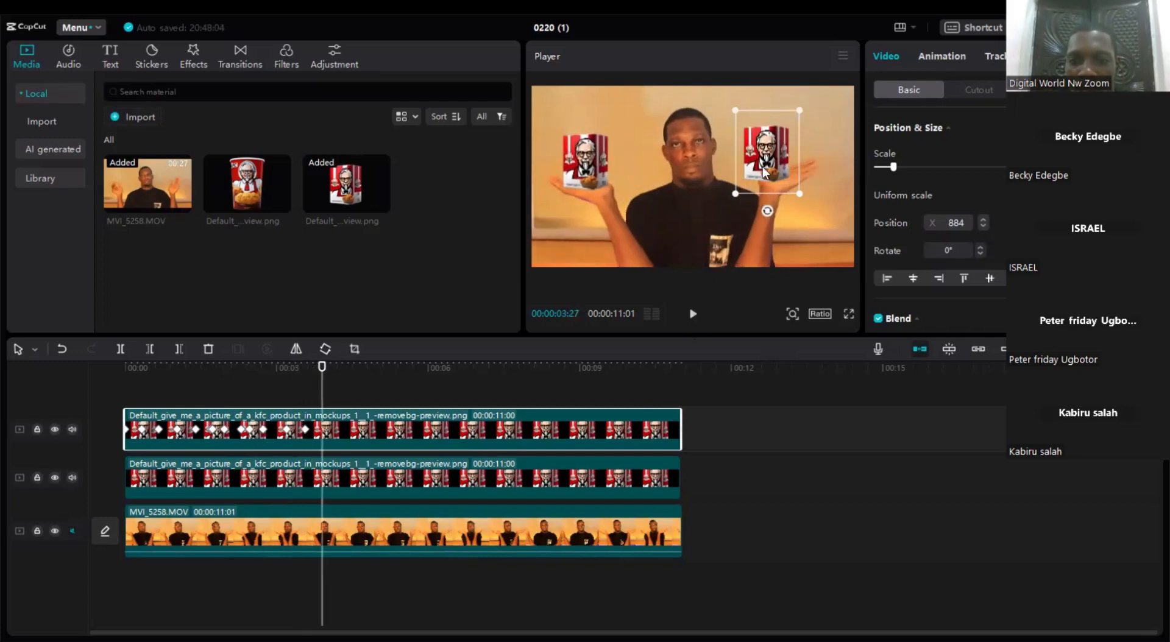
drag(764, 173, 778, 174)
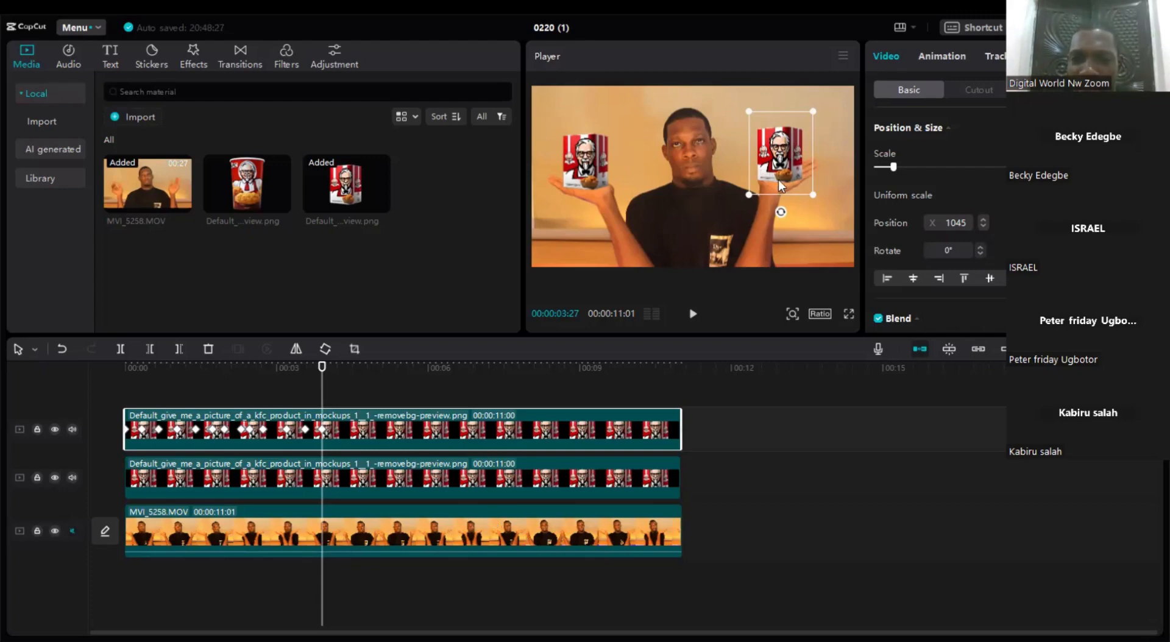
drag(780, 180, 785, 176)
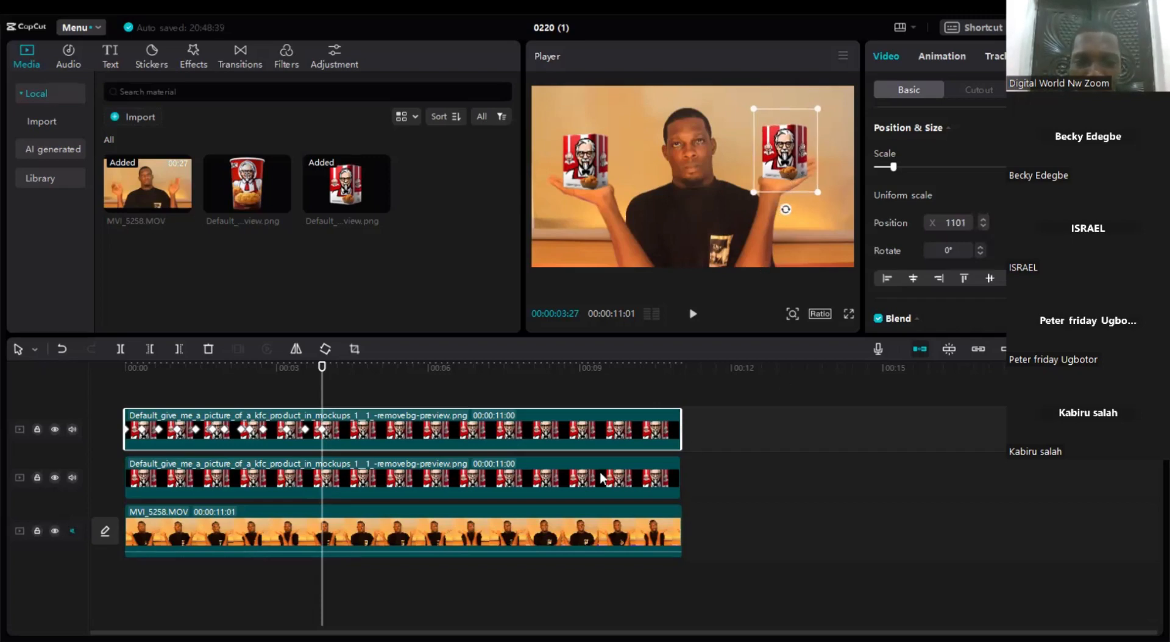
click(695, 314)
click(696, 314)
drag(772, 173, 787, 176)
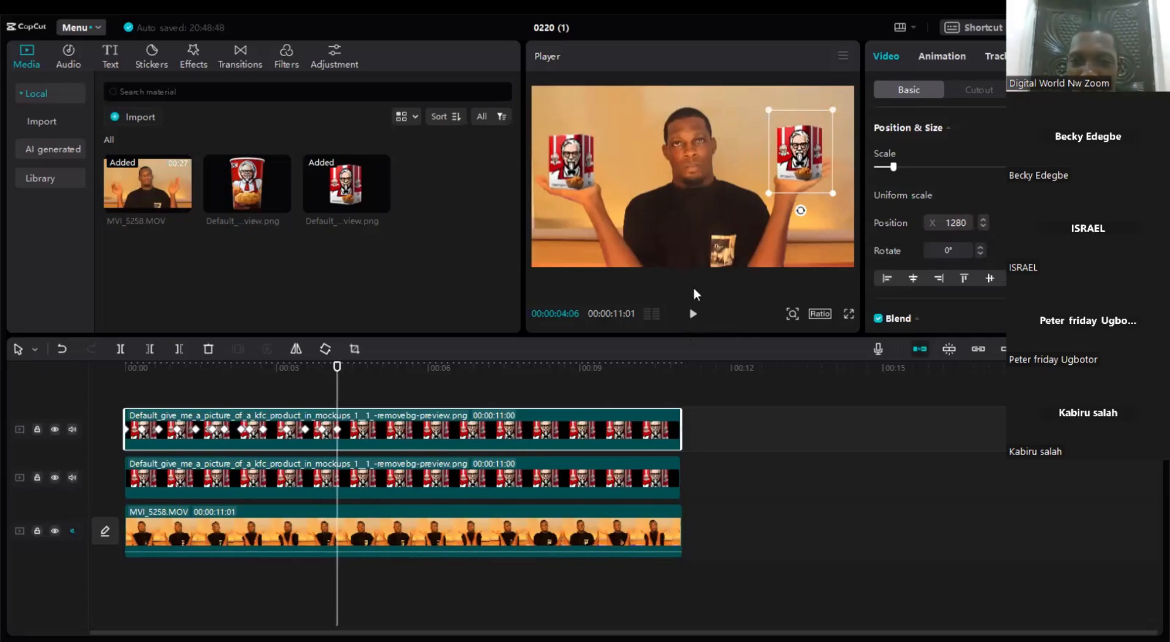
Step: Keyframe the upper-track KFC box at about X 1380 at 00:00:04:14 and X 1054 at 00:00:05:08 as the hand returns inward
click(692, 316)
click(691, 316)
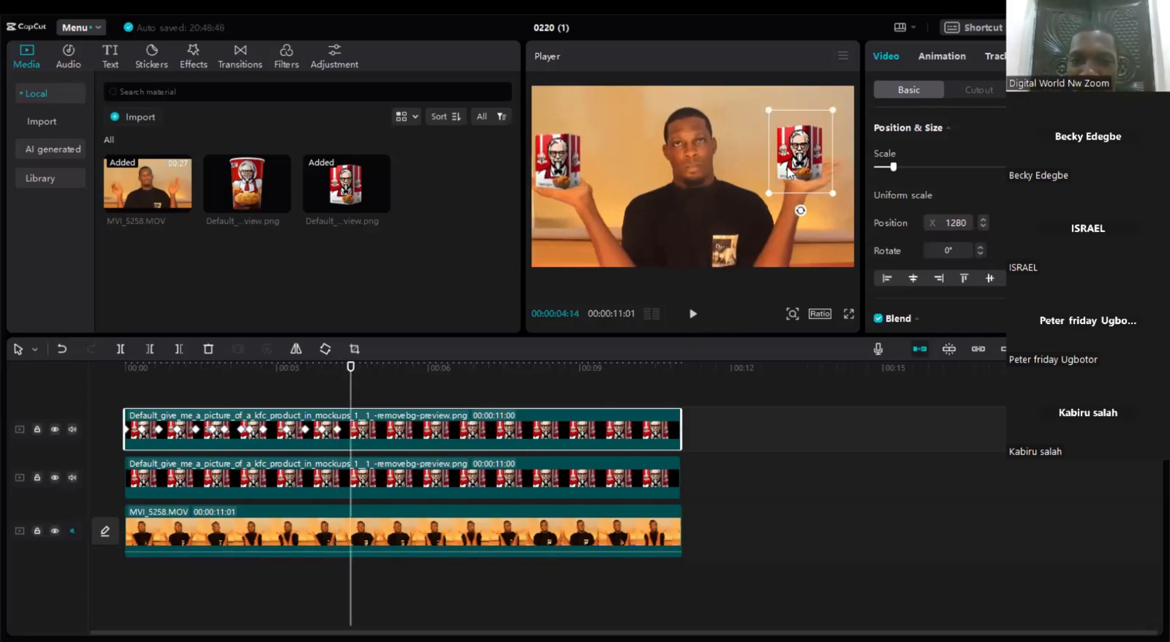
drag(797, 171, 806, 169)
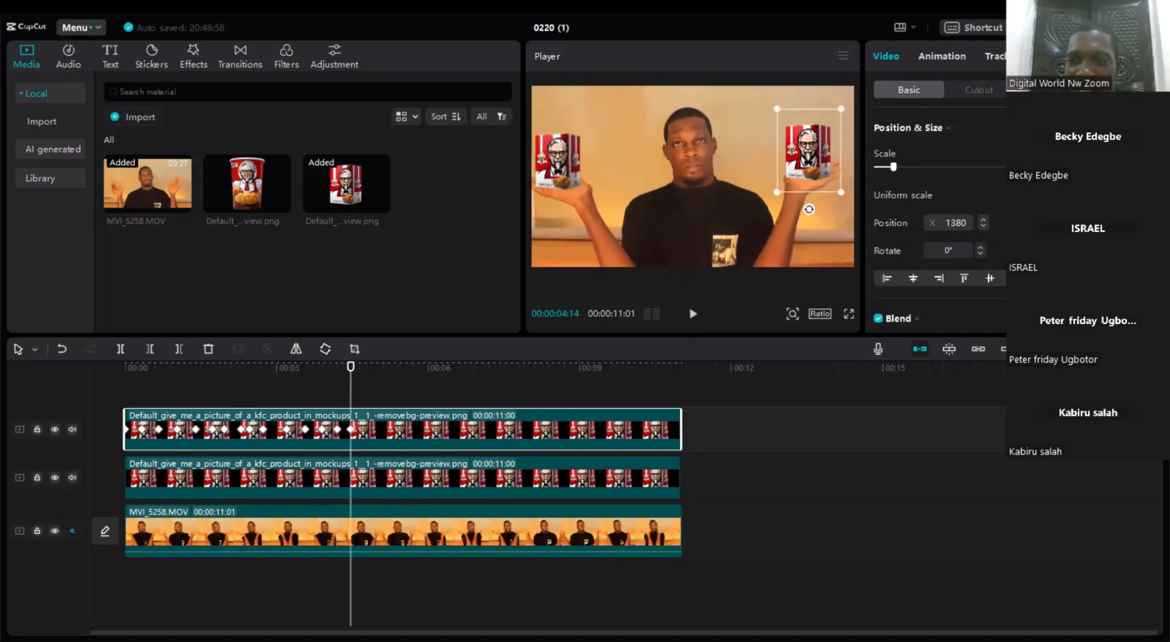
click(693, 314)
click(692, 315)
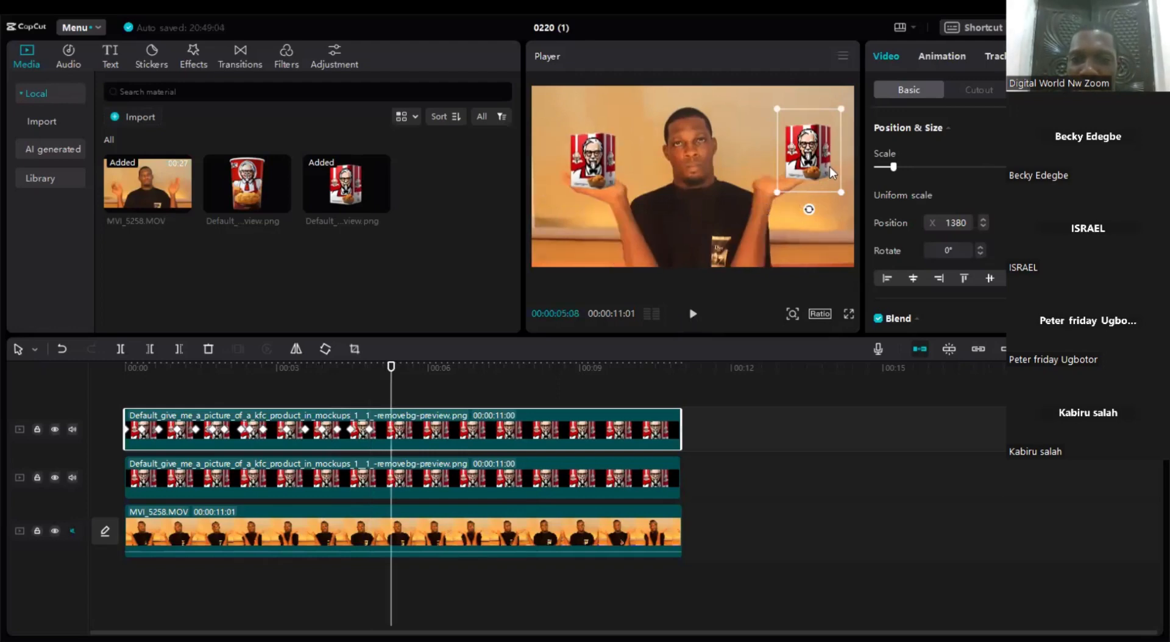
drag(828, 166, 802, 172)
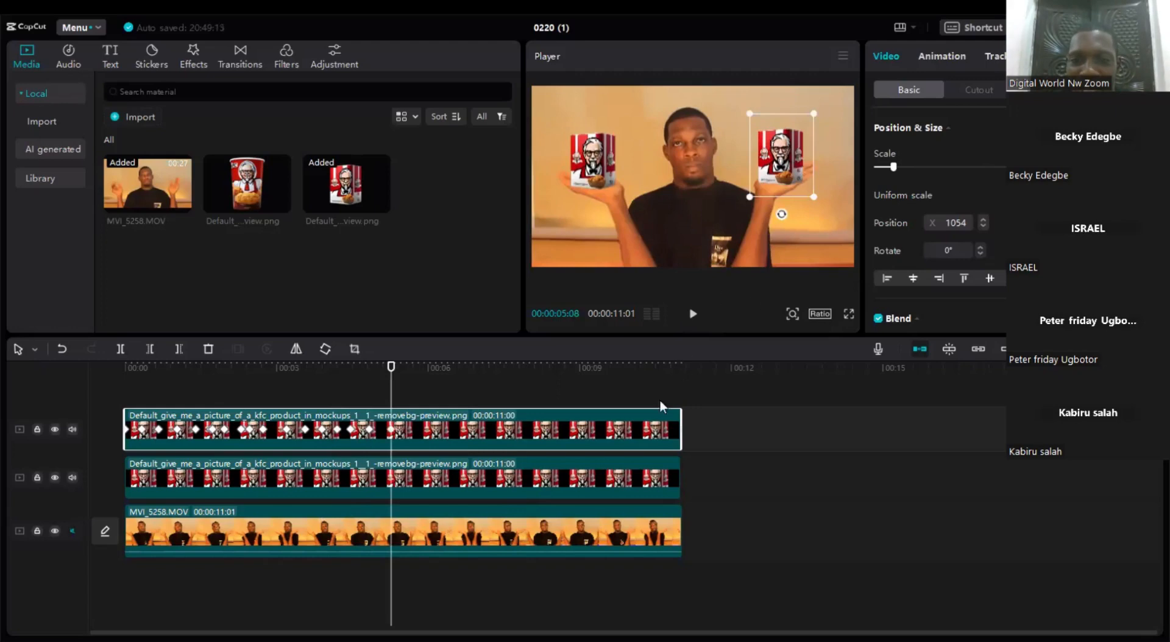
Step: Keyframe the upper-track KFC box on the palm at about X 893 at 00:00:05:20 and X 705 at 00:00:06:01
click(693, 314)
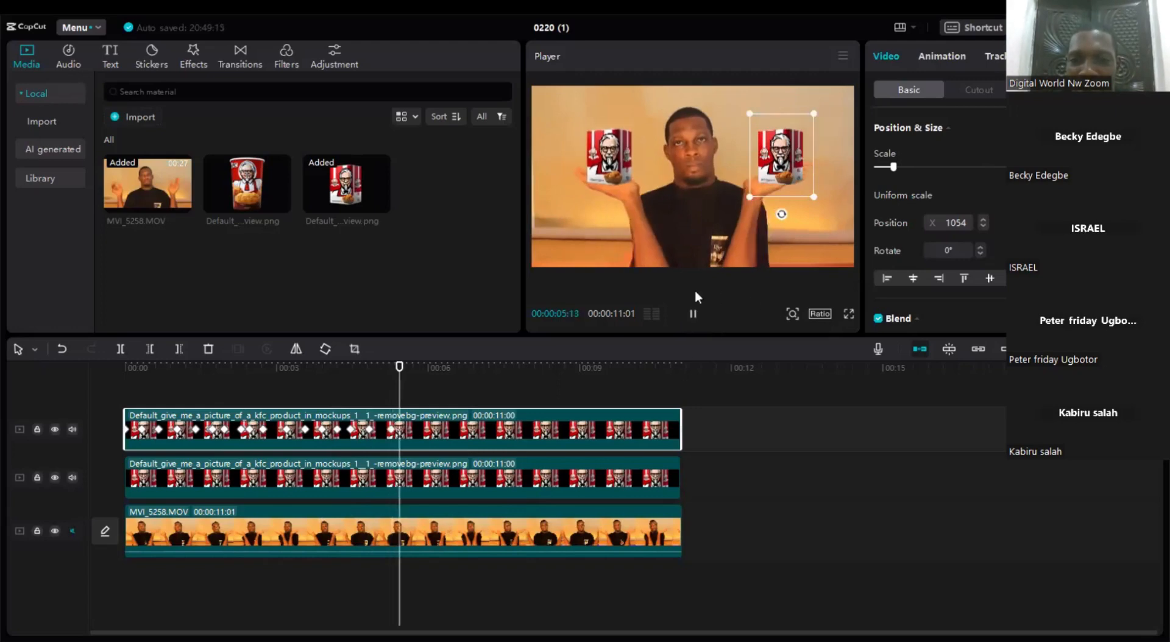
key(space)
drag(791, 166, 790, 167)
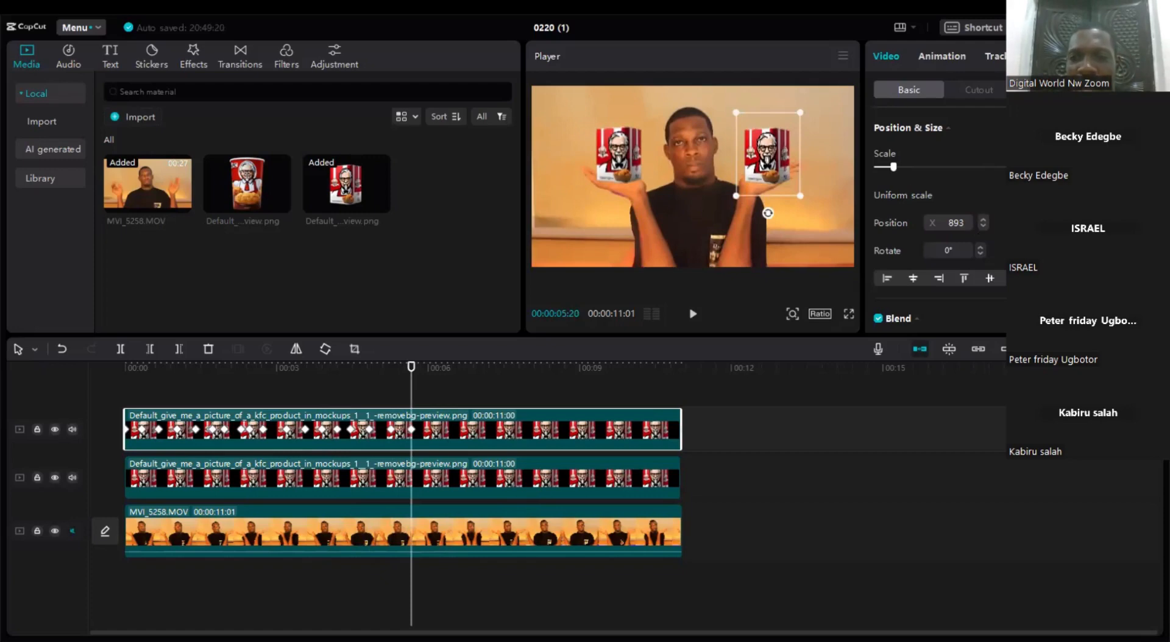
click(690, 317)
click(690, 317)
drag(759, 152, 750, 154)
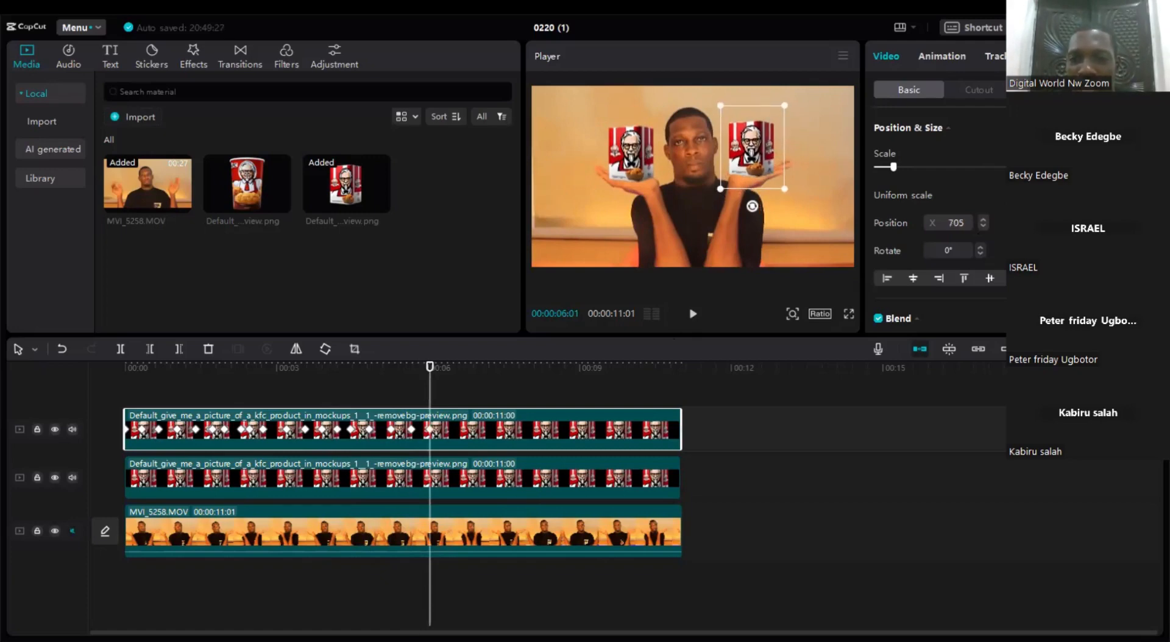
Step: Keyframe the upper-track KFC box on the palm at about X 649 at 00:00:06:11 and X 827 at 00:00:06:28
click(693, 315)
click(694, 315)
drag(758, 155, 753, 151)
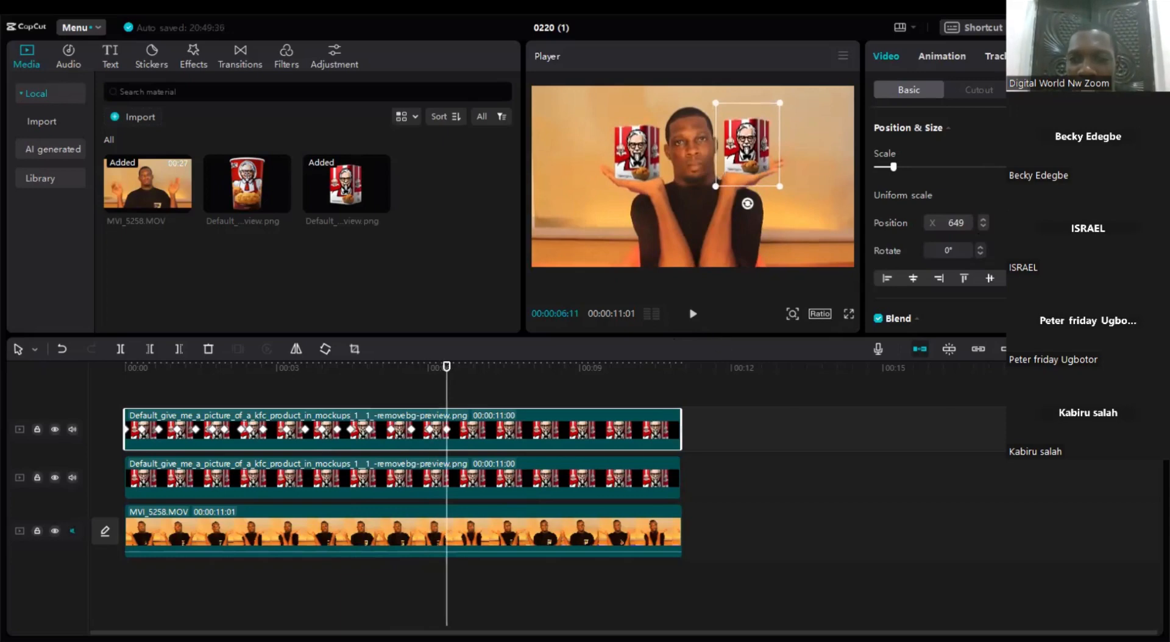
click(693, 314)
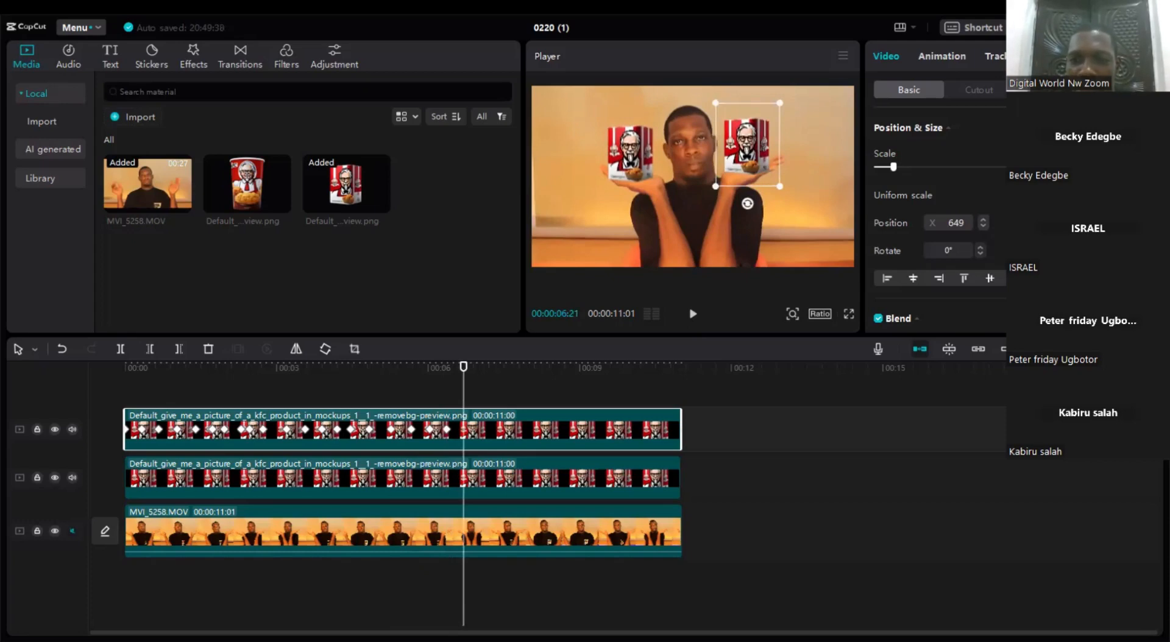
click(694, 314)
drag(746, 164, 762, 167)
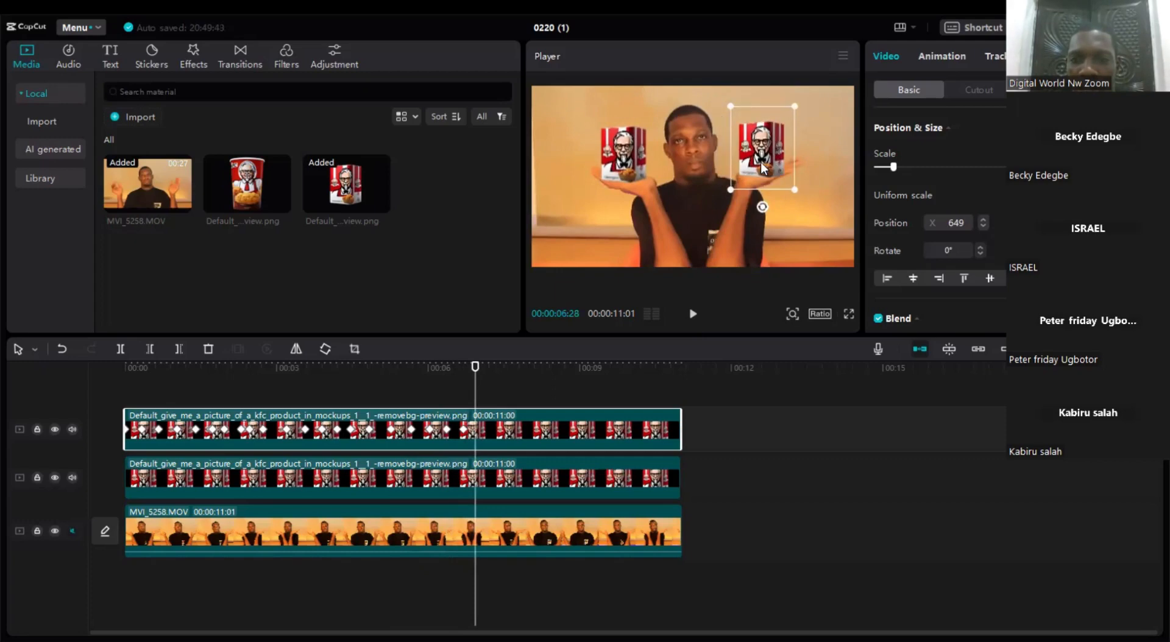
Step: Keyframe the upper-track KFC box on the outward-moving palm at about X 1180 at 00:00:07:12 and X 1376 at 00:00:07:23
click(693, 315)
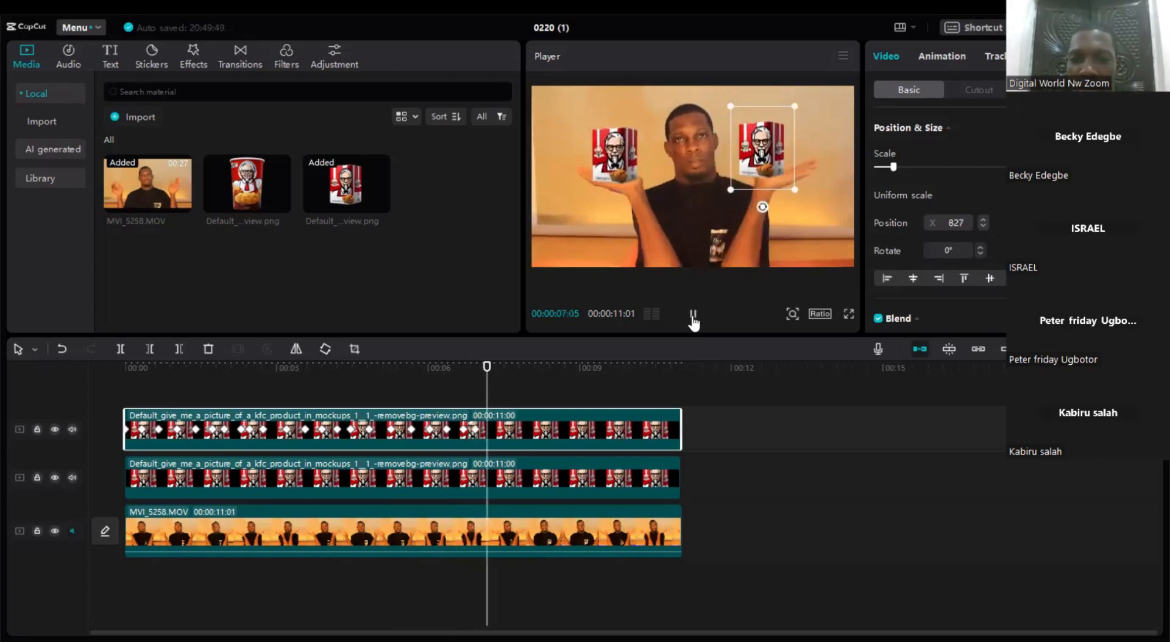
click(693, 316)
drag(754, 170, 783, 170)
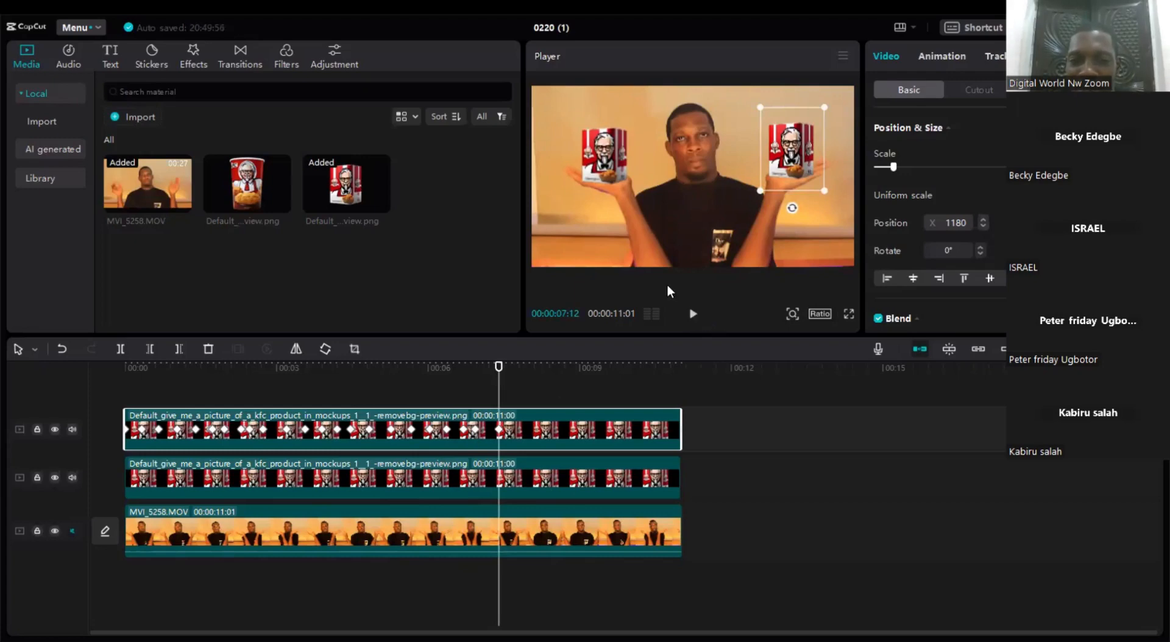
click(692, 316)
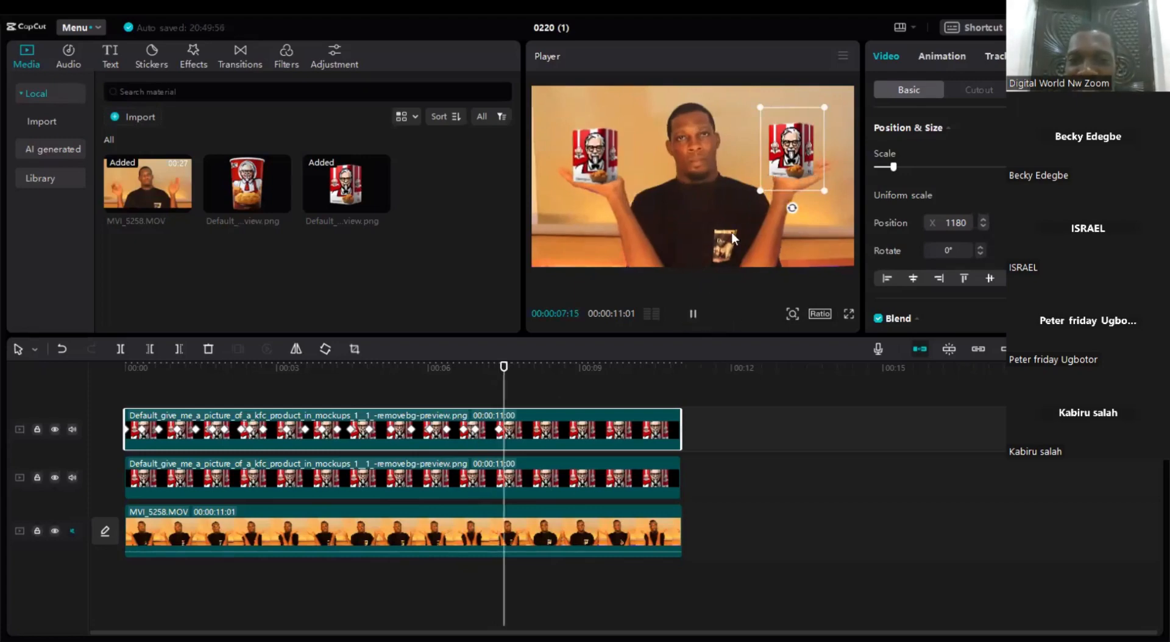
click(691, 316)
mouse_move(774, 183)
mouse_down()
mouse_move(802, 186)
mouse_move(790, 185)
mouse_up()
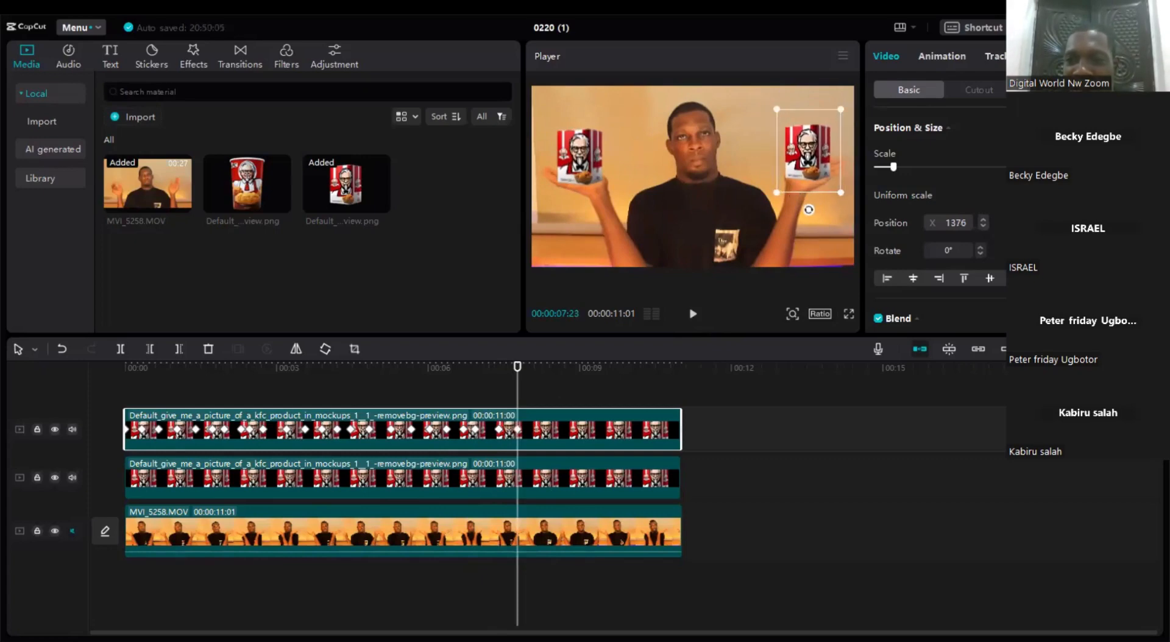
Step: Keyframe the upper-track KFC box on the outward-moving palm at about X 1659 at 00:00:08:03 and X 1698 at 00:00:08:13
click(693, 315)
click(693, 315)
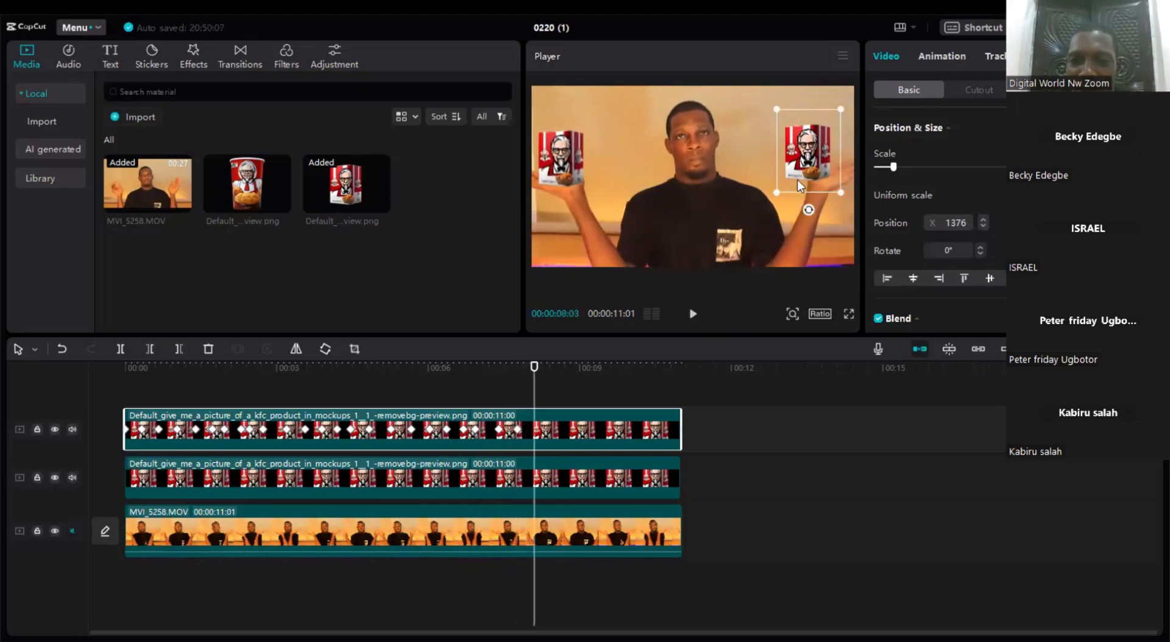
drag(797, 180, 821, 183)
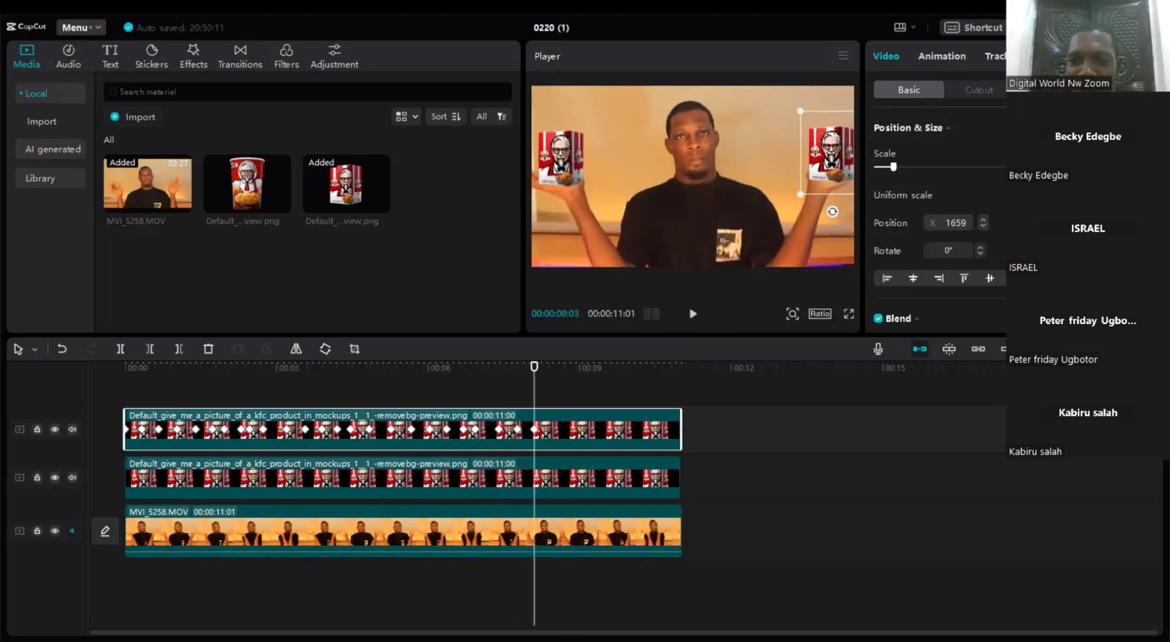
click(693, 314)
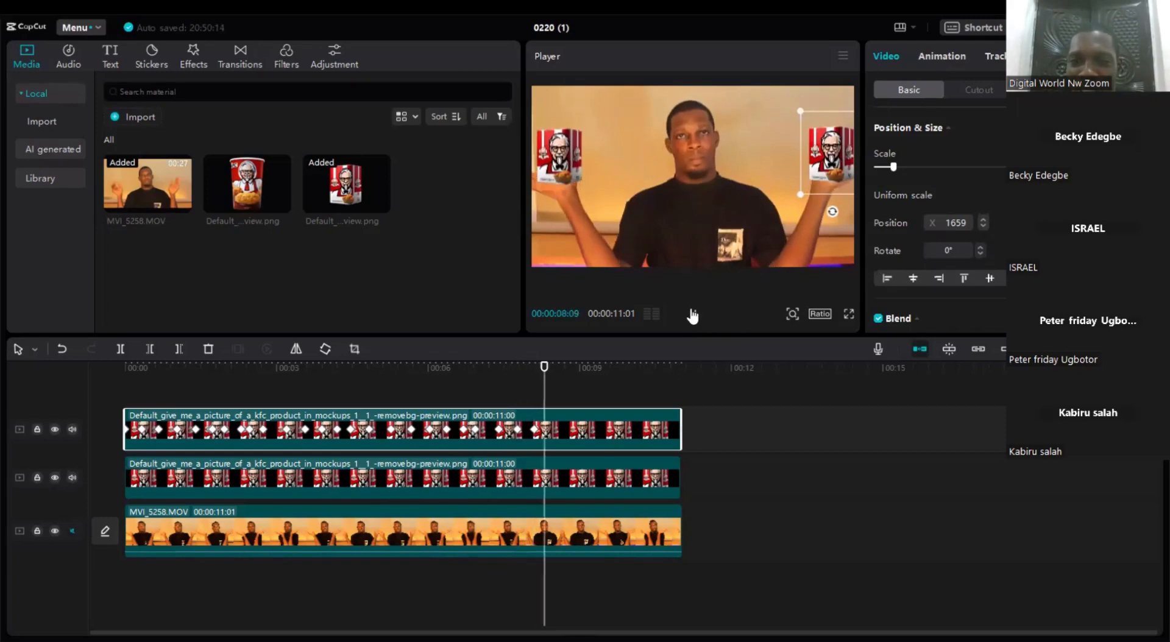
click(692, 315)
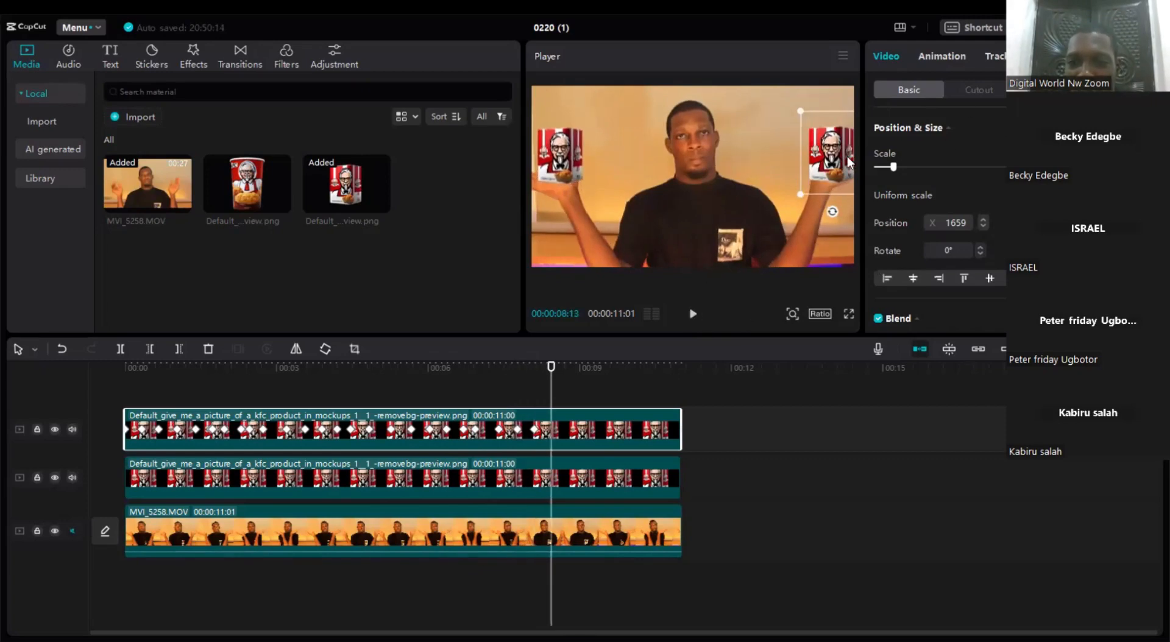
drag(848, 160, 852, 153)
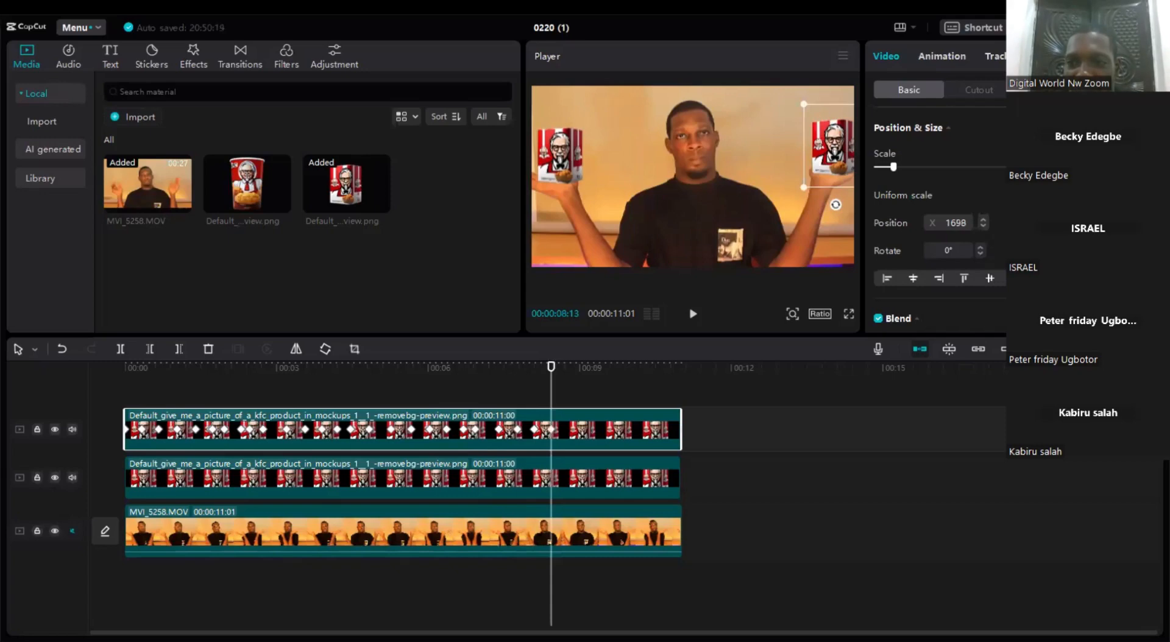
Step: Keyframe the upper-track KFC box on the inward-moving palm at about X 1258 at 00:00:08:29 and X 897 at 00:00:09:18
click(691, 314)
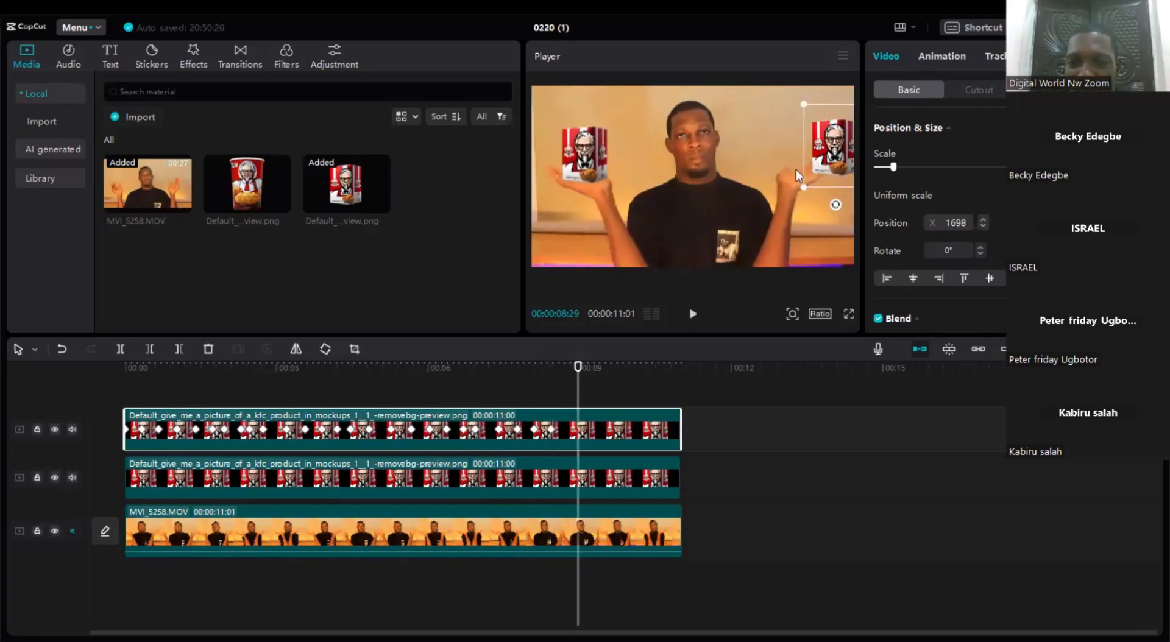
drag(826, 166, 790, 168)
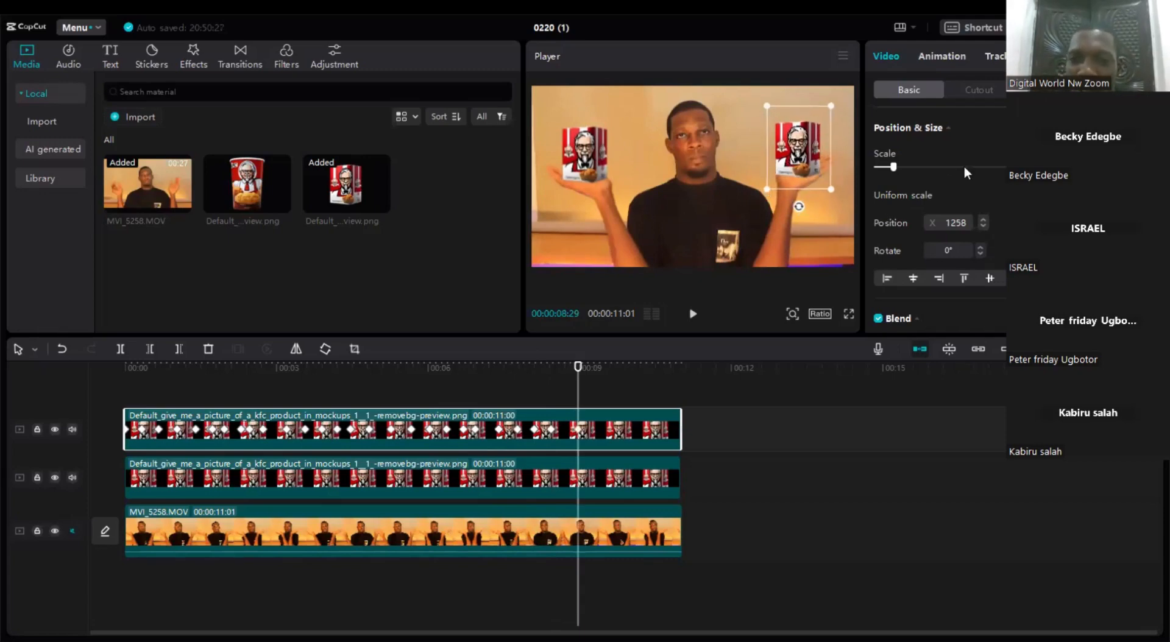
click(692, 313)
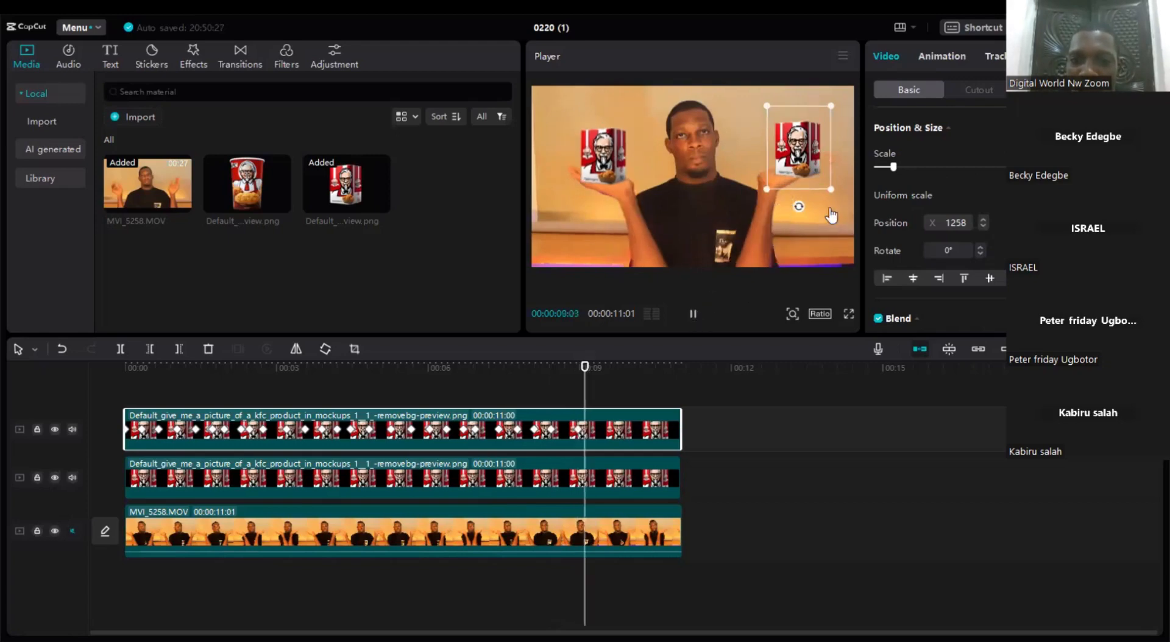
key(space)
drag(814, 172, 781, 162)
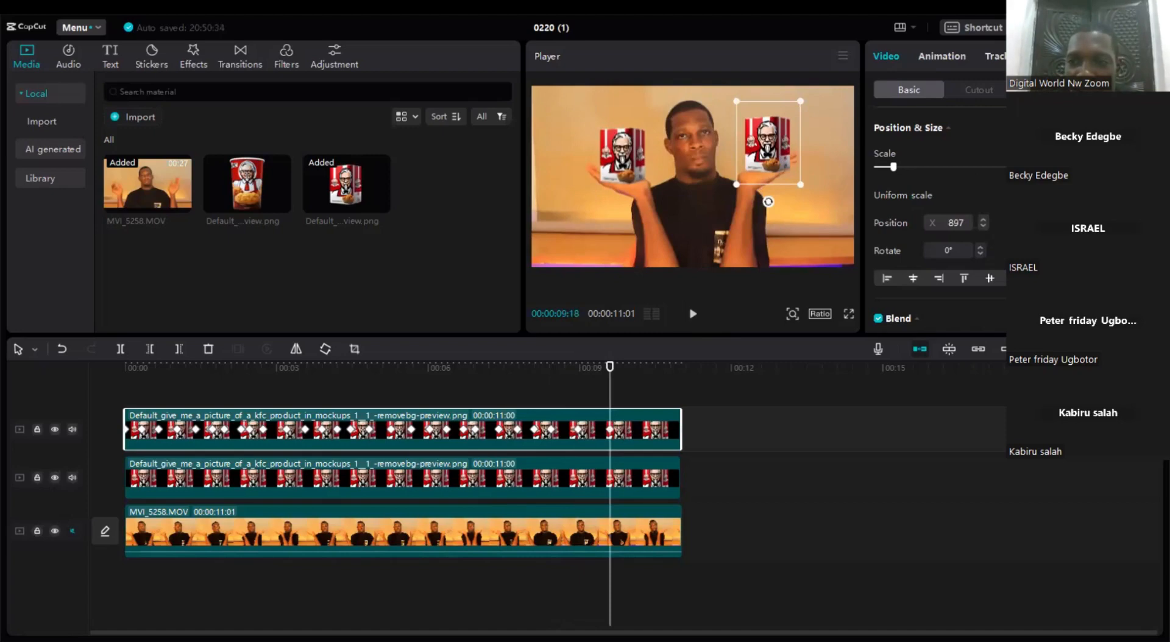
Step: Keyframe the upper-track KFC box on the palm at about X 675 at 00:00:09:28 and hold that position at 00:00:10:11
click(693, 314)
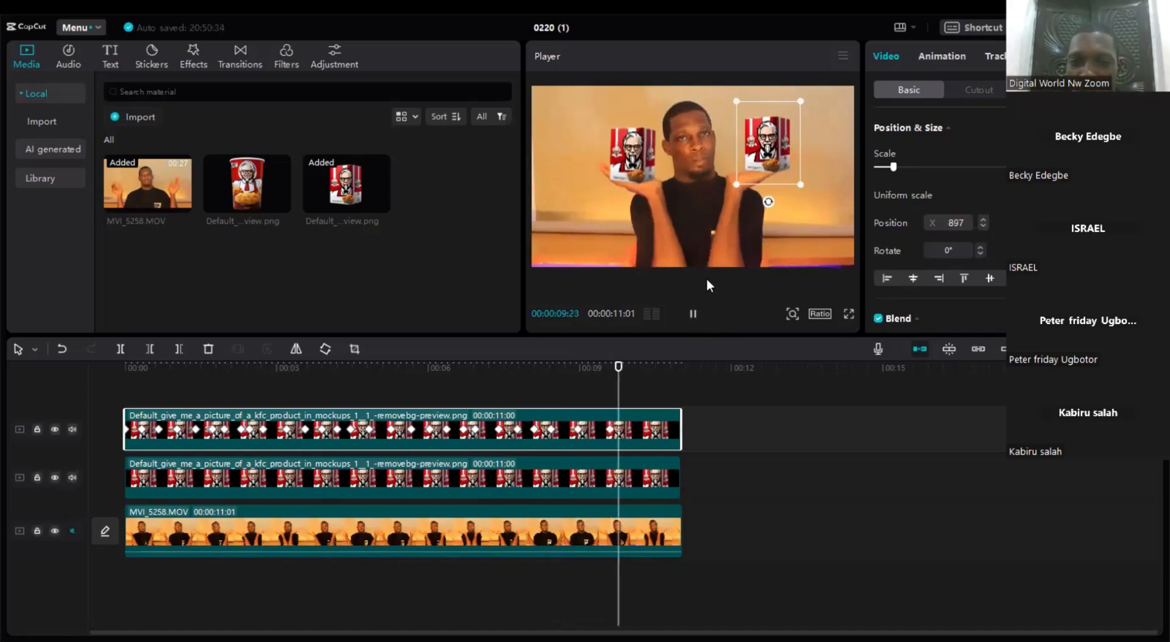
key(space)
drag(764, 168, 743, 167)
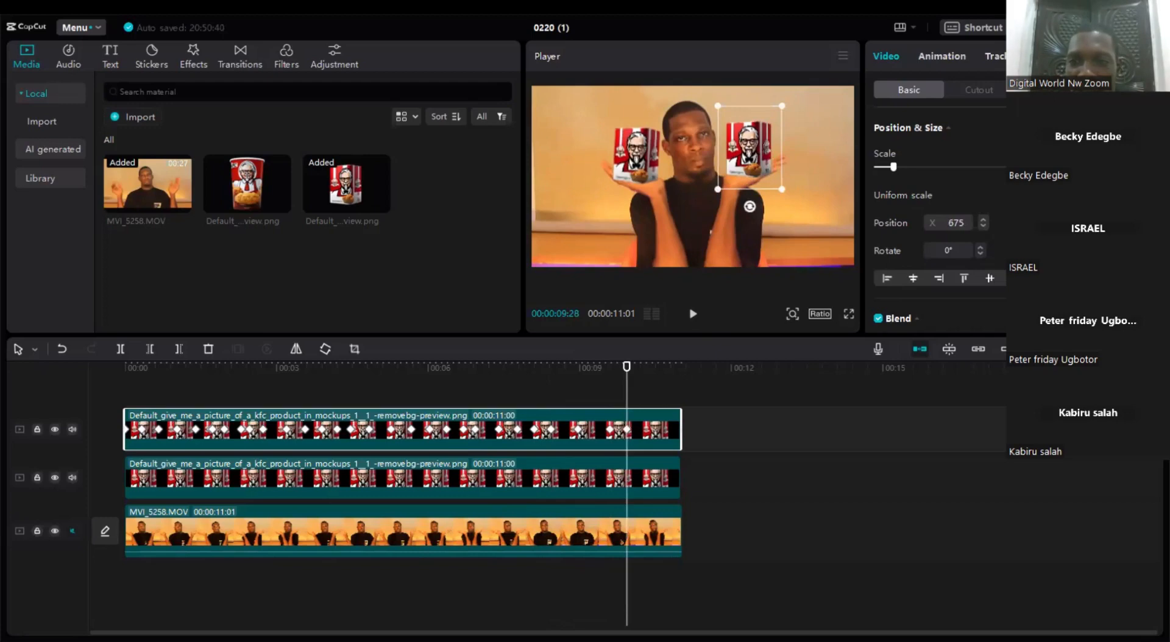
click(693, 313)
click(692, 313)
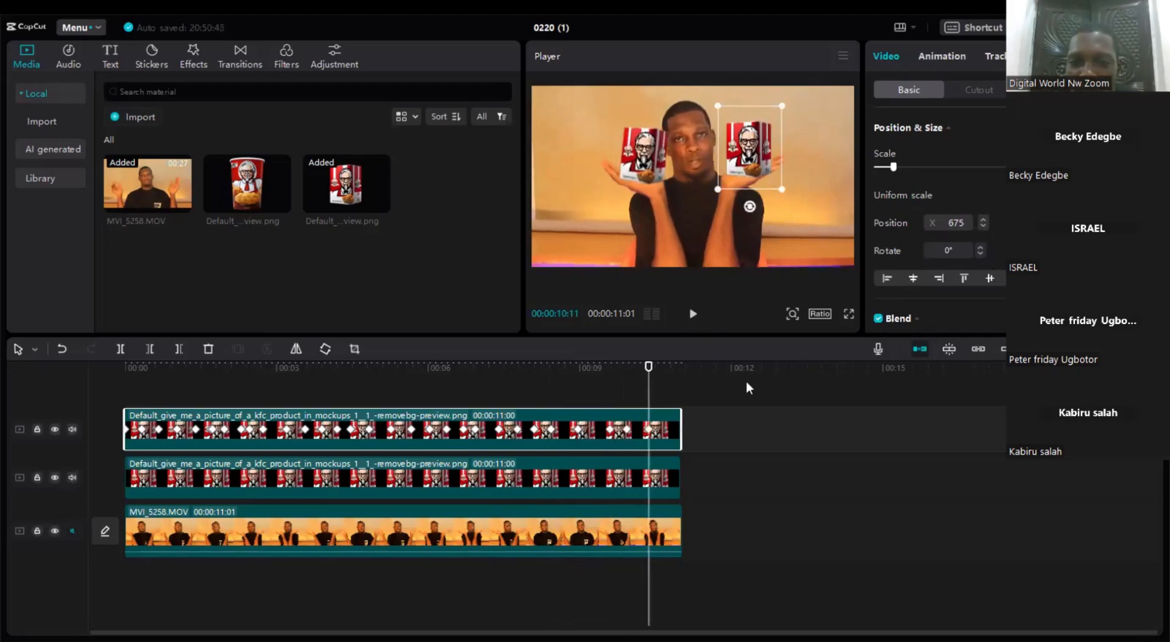
Step: Hold the upper-track KFC box at X 675 with position keyframes at 00:00:10:20 and 00:00:10:27, near the clip's end
click(693, 313)
click(693, 314)
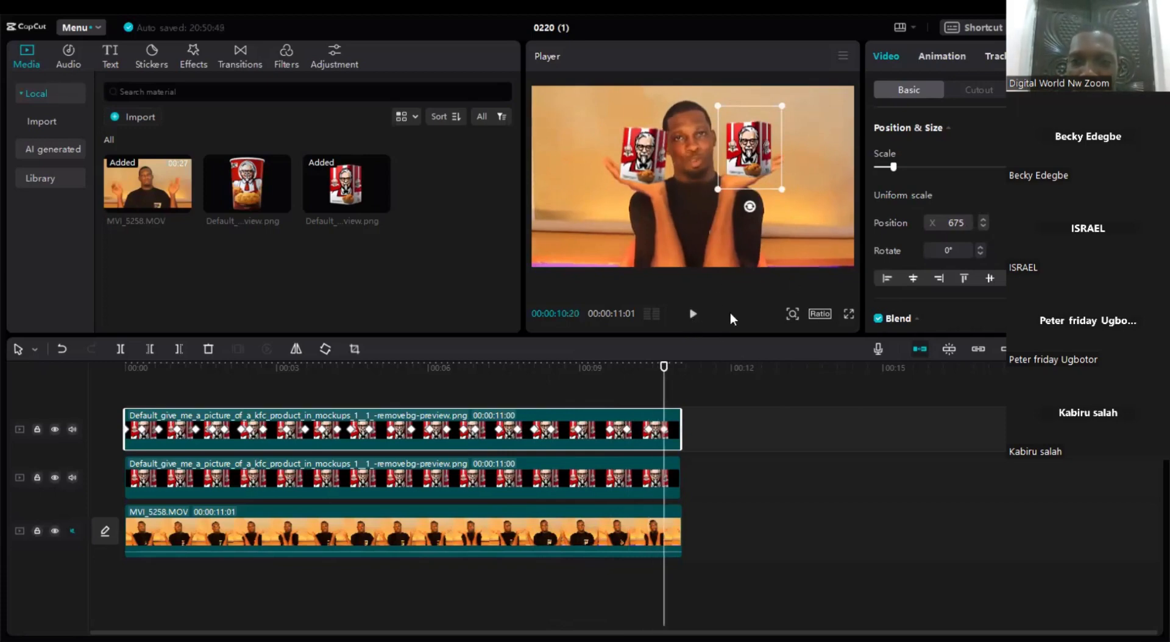
click(691, 314)
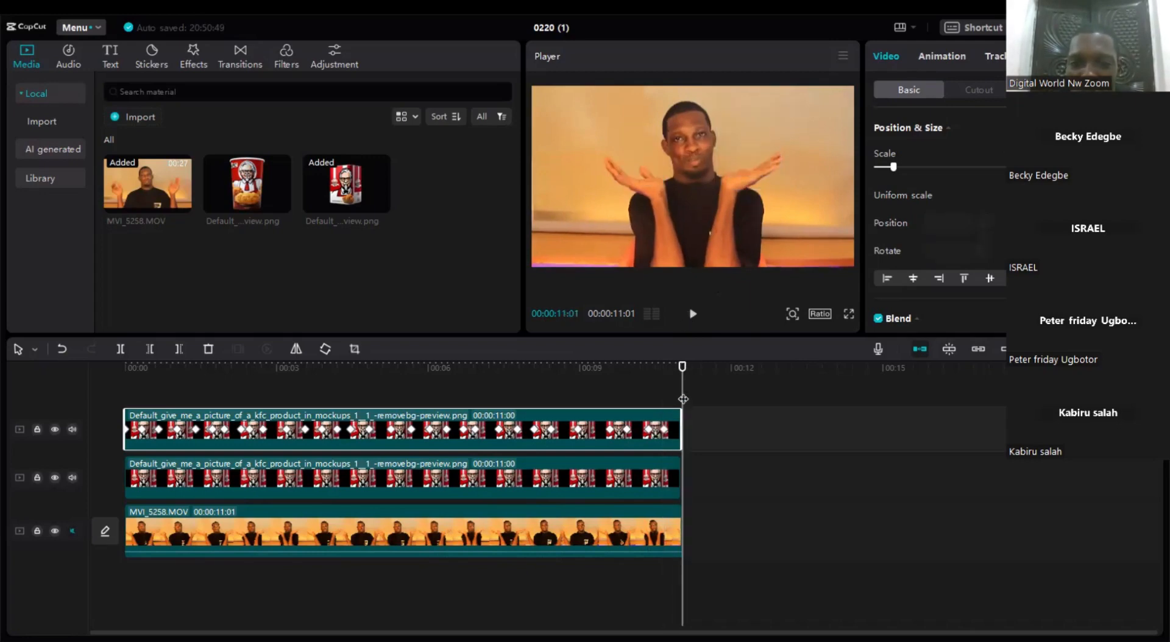
drag(682, 399, 675, 397)
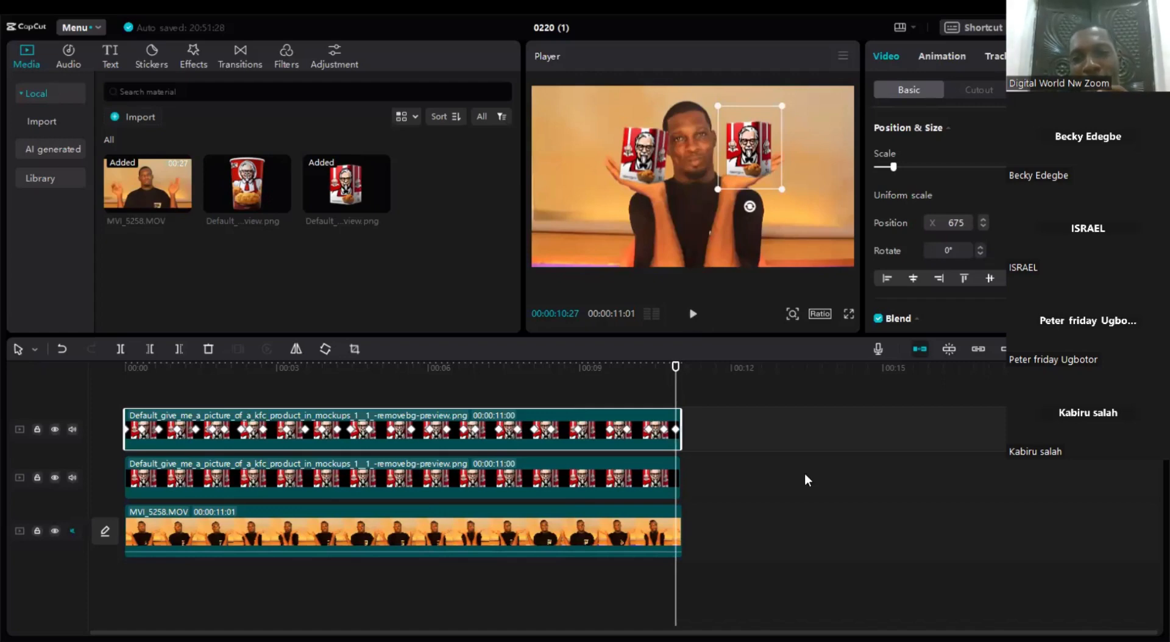
click(714, 406)
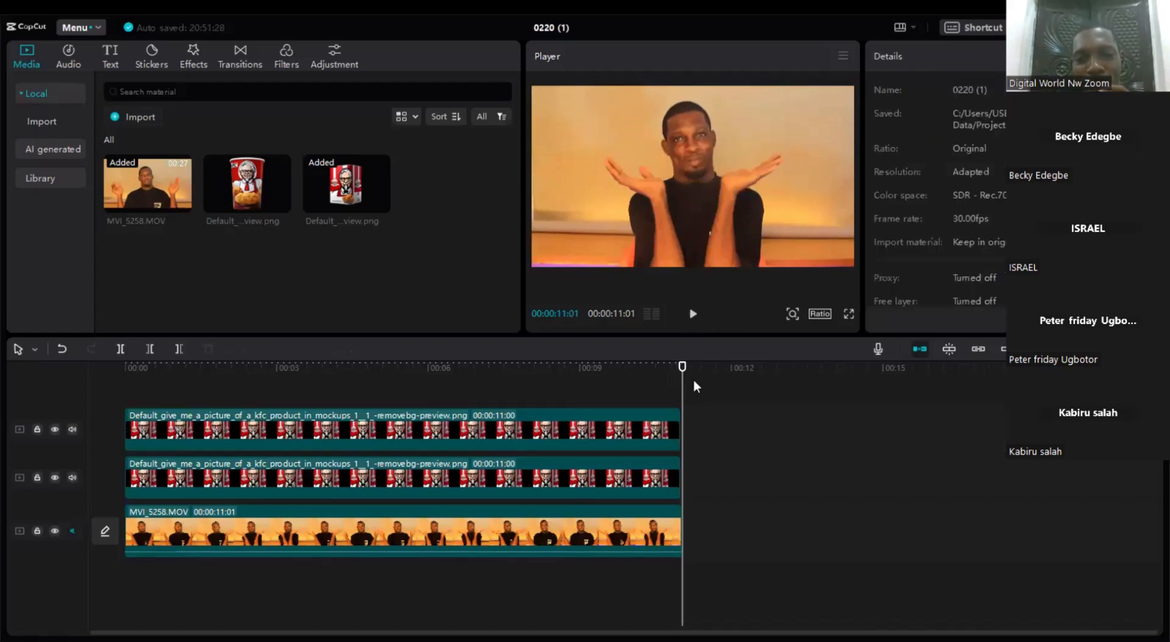
Step: Play the whole composition repeatedly to check how both KFC boxes follow the hands
click(693, 315)
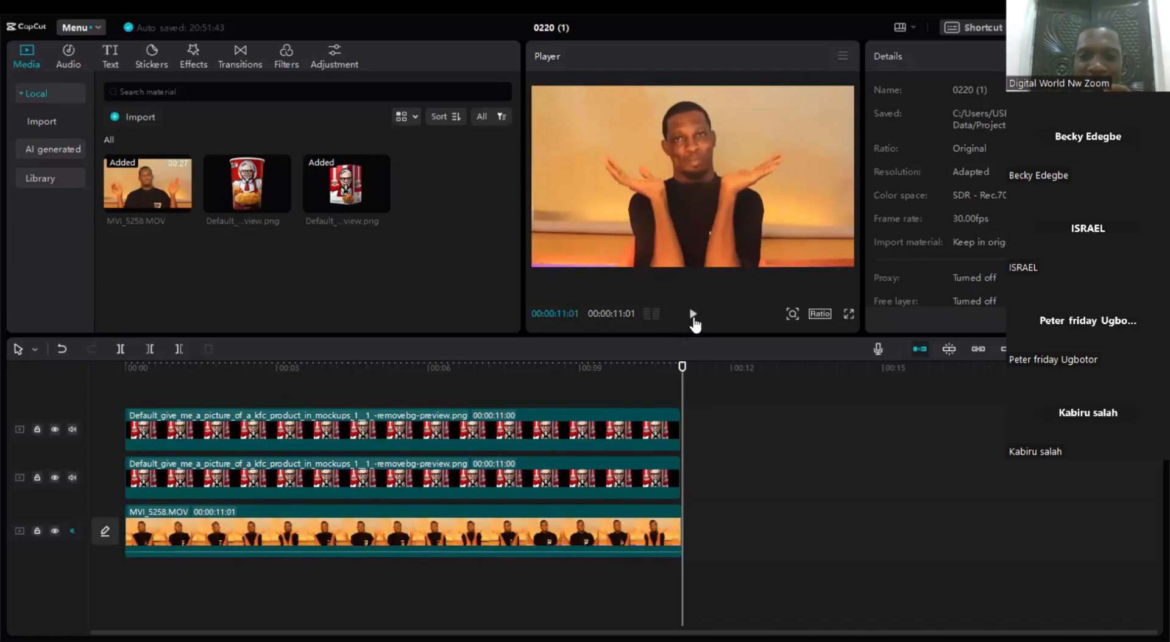
click(692, 314)
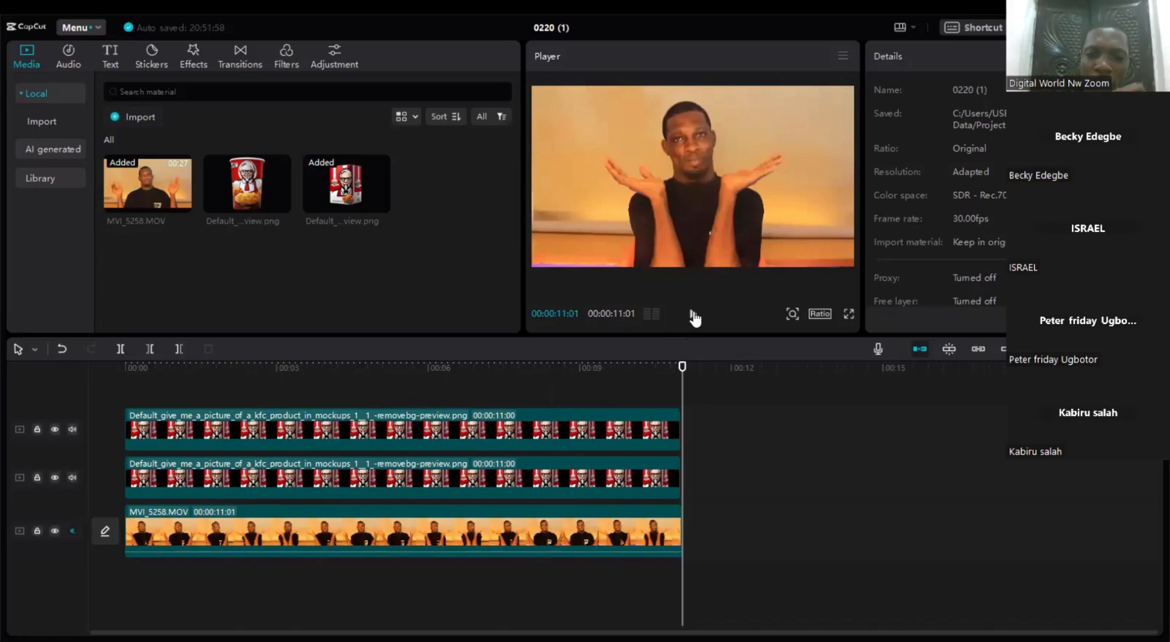
click(693, 315)
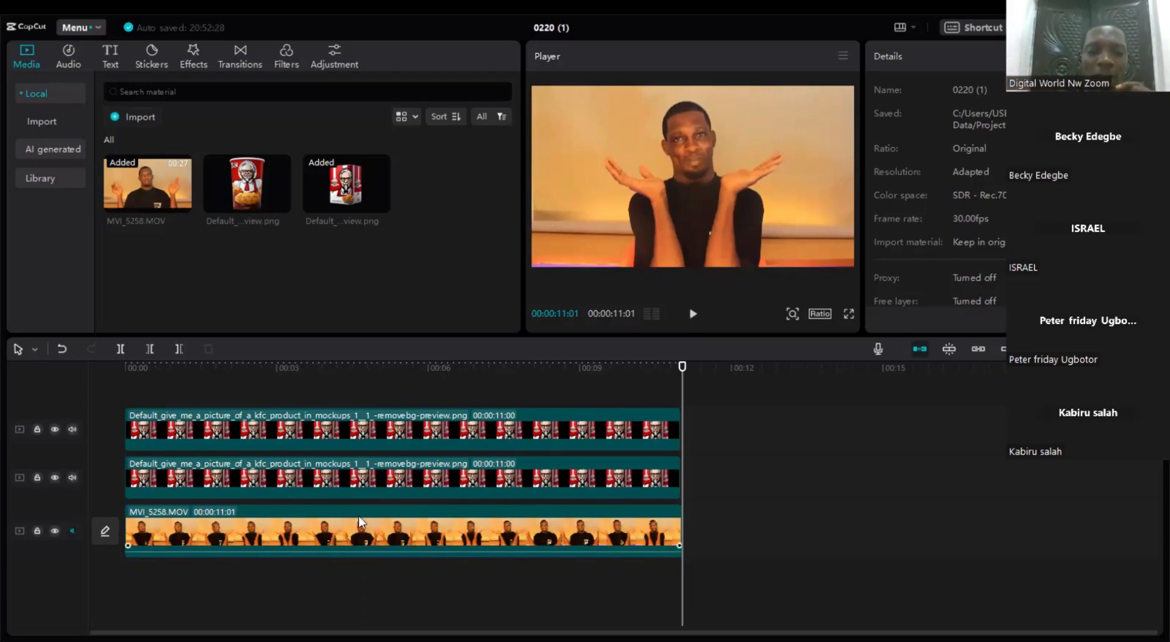
click(693, 314)
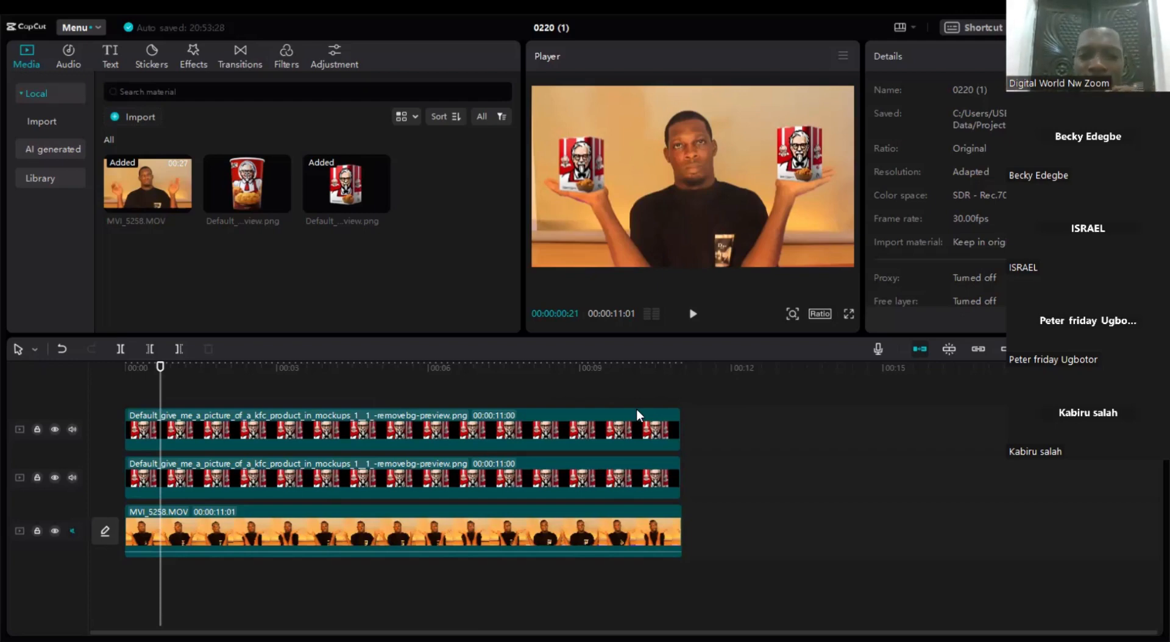
click(693, 314)
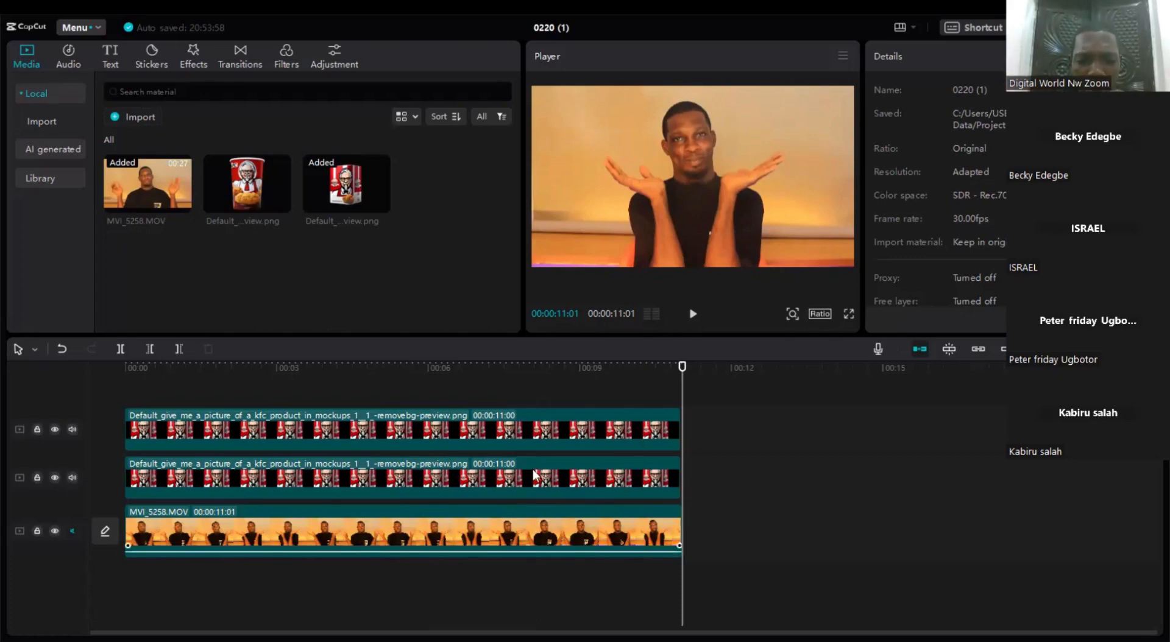
Step: Add a scale keyframe at the start of the MVI_5258.MOV clip and enlarge the footage beyond the frame edges
click(535, 525)
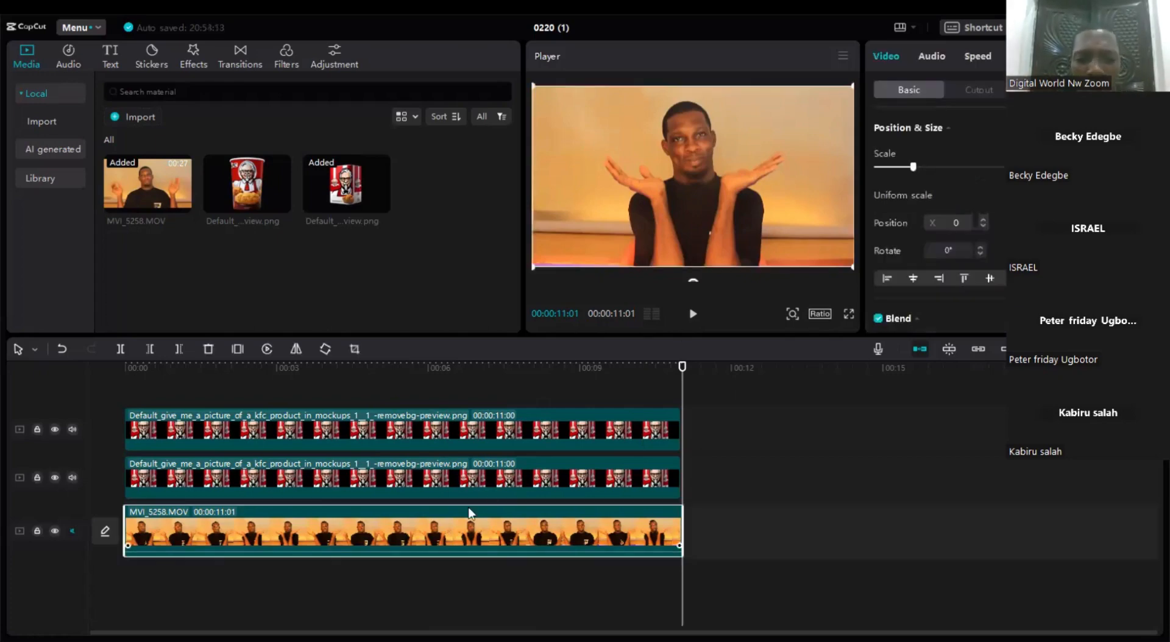
click(693, 314)
click(695, 315)
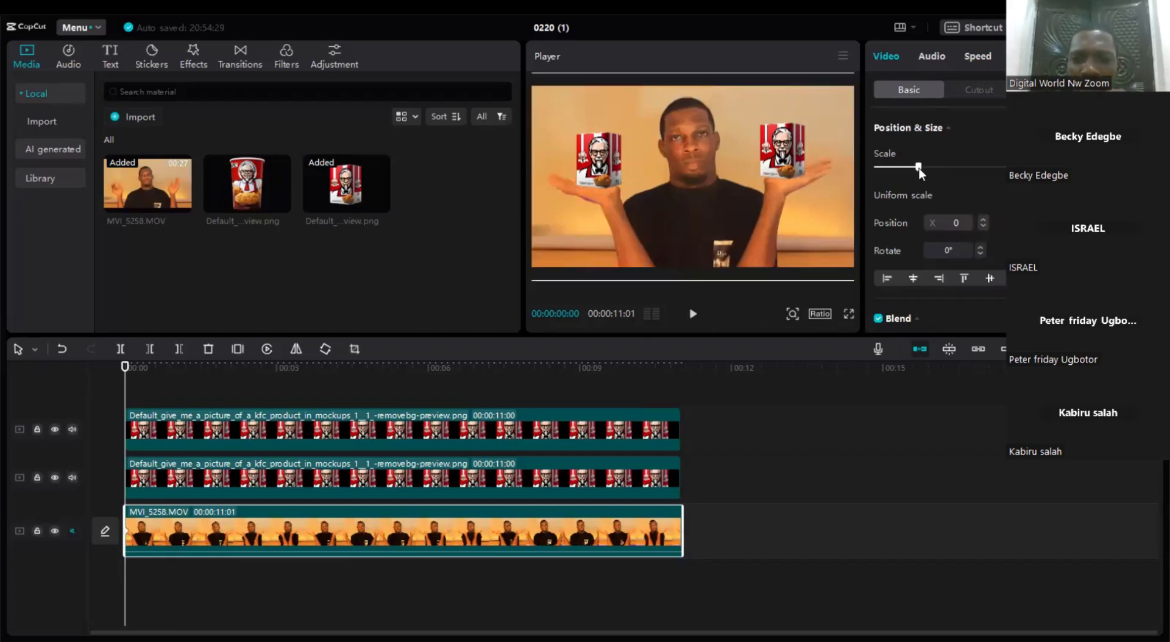
click(919, 168)
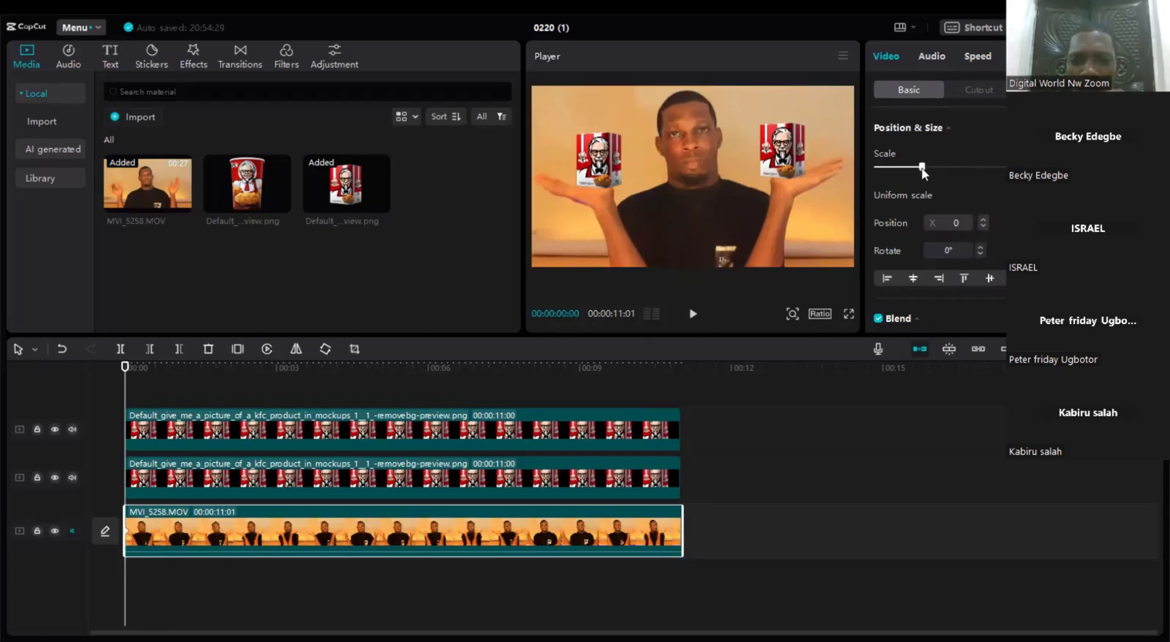
drag(920, 167, 927, 168)
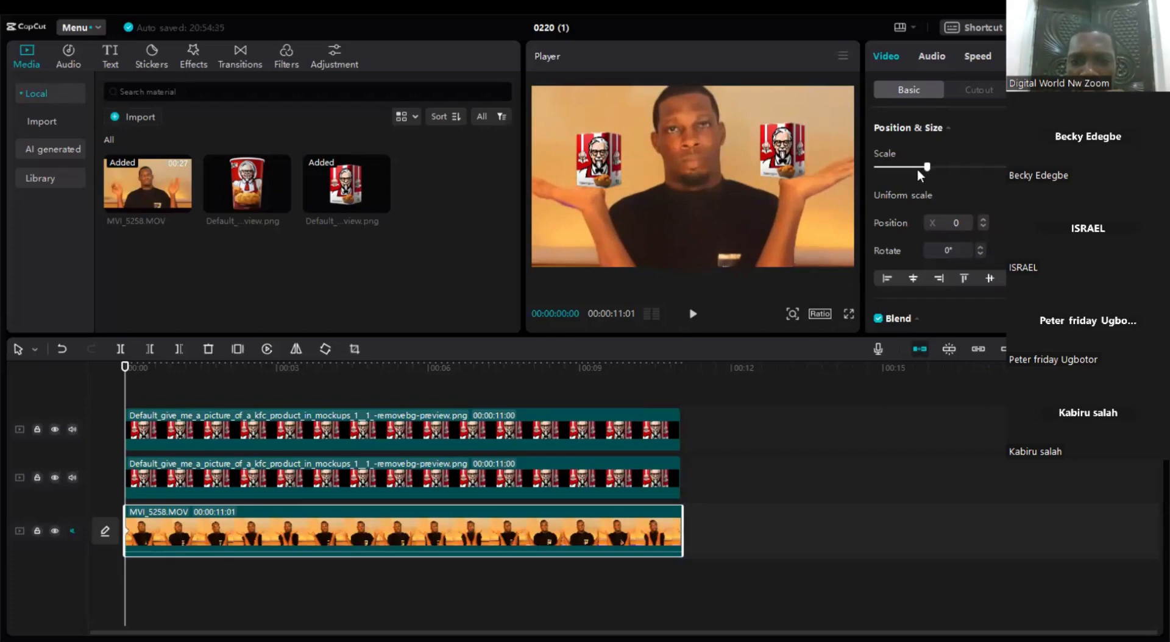
Step: Keyframe the MVI_5258.MOV clip's scale at 00:00:00:10, reducing the footage until it just fills the frame
click(608, 169)
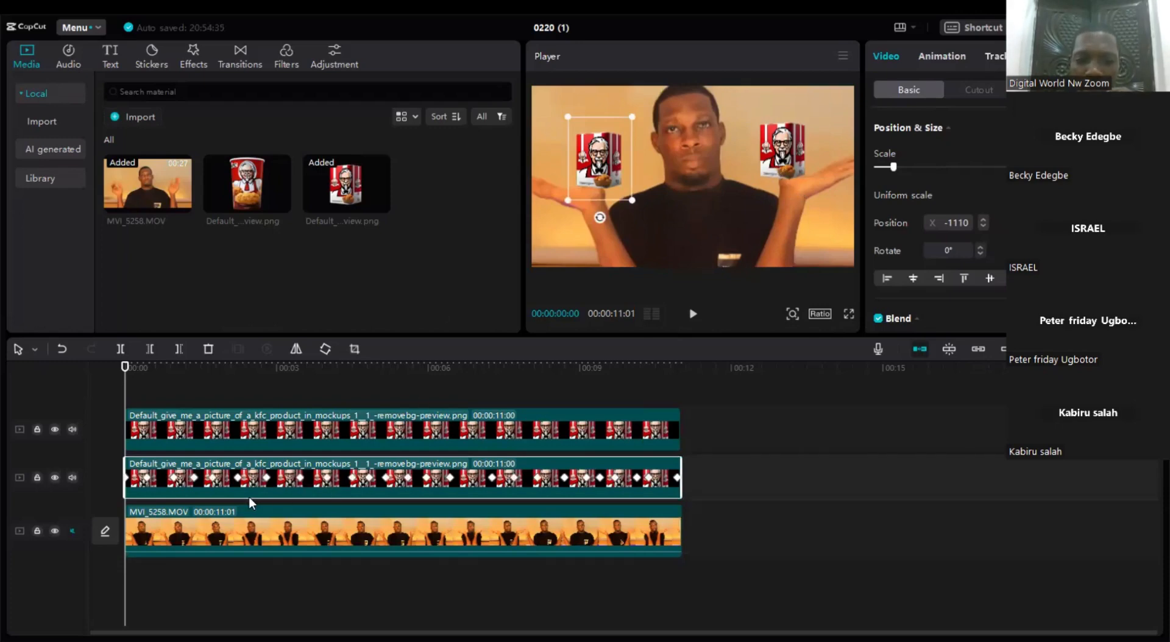
click(691, 314)
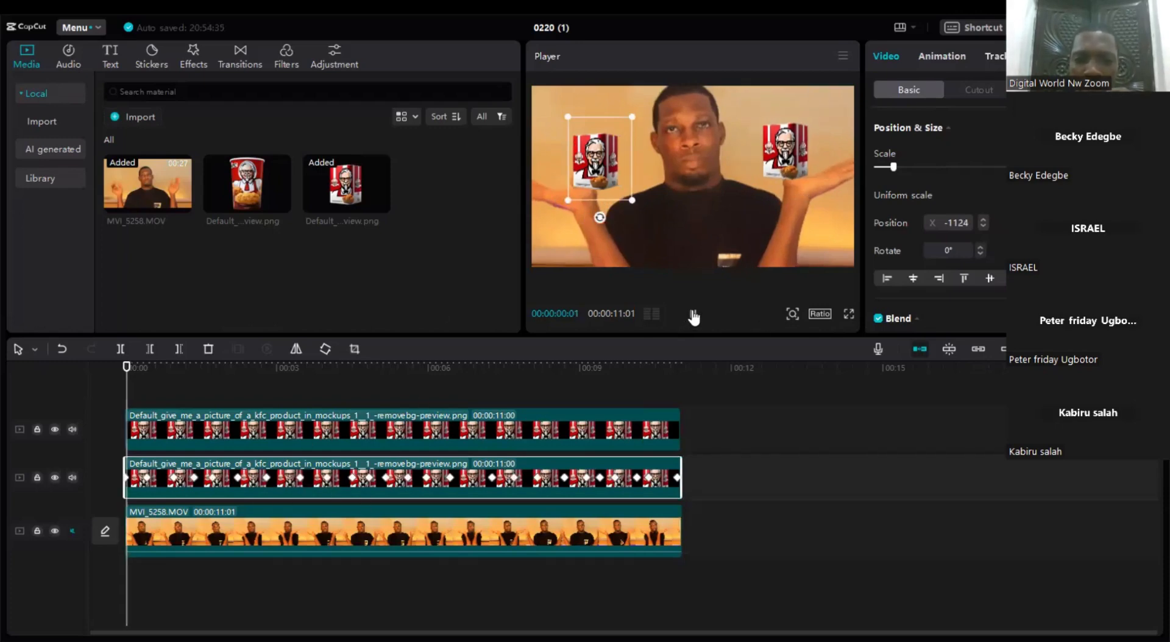
click(691, 314)
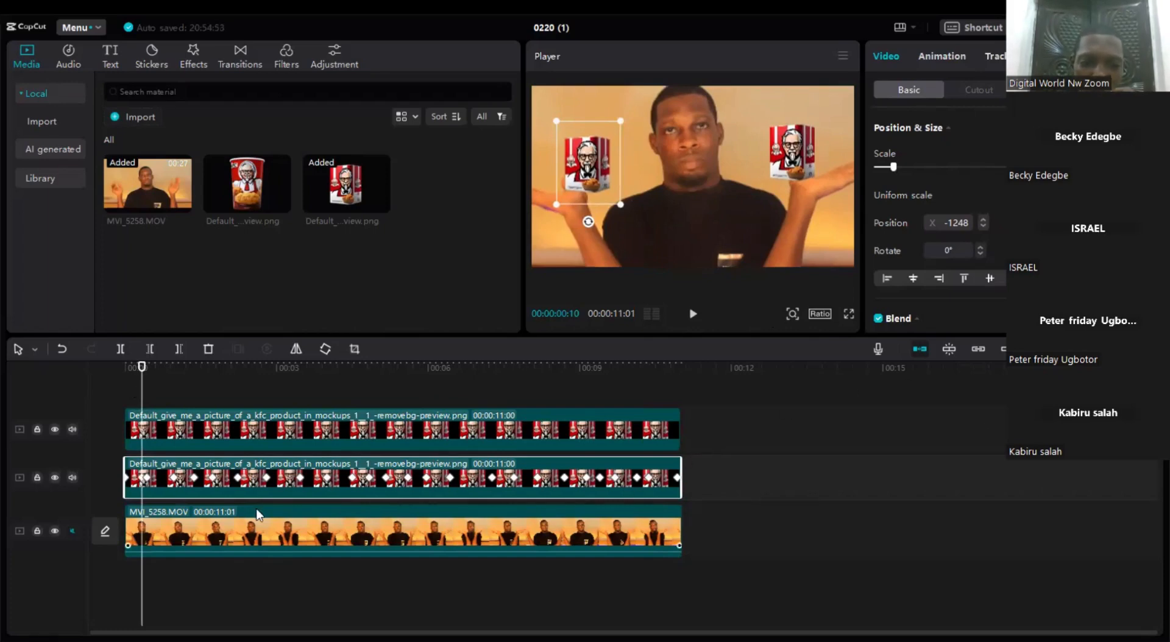
click(64, 347)
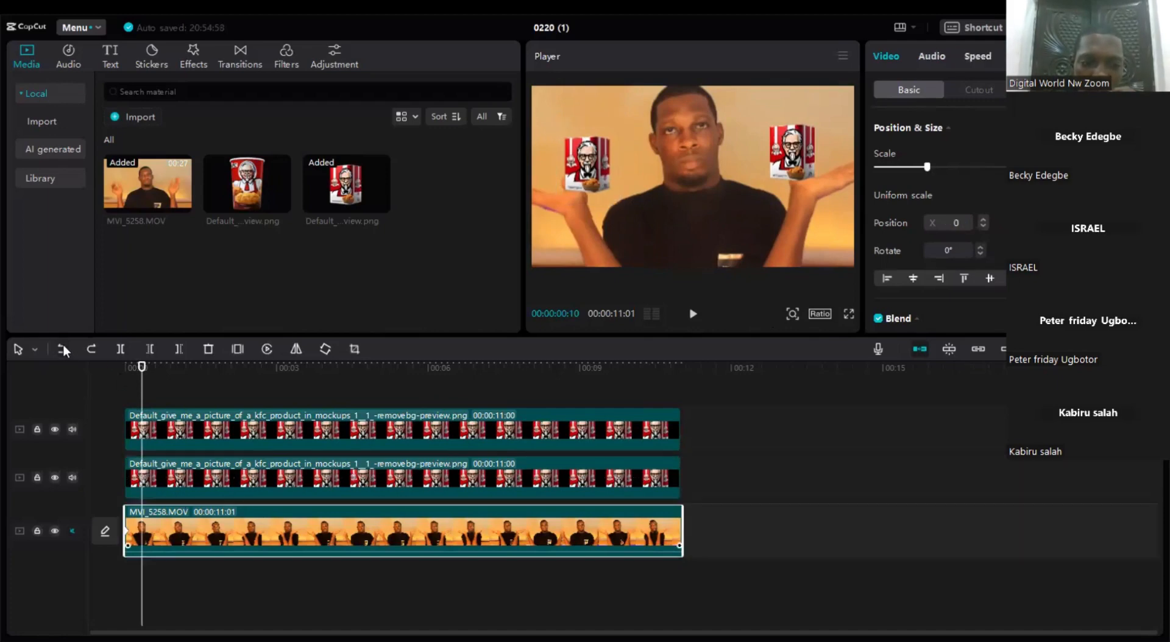
click(1148, 127)
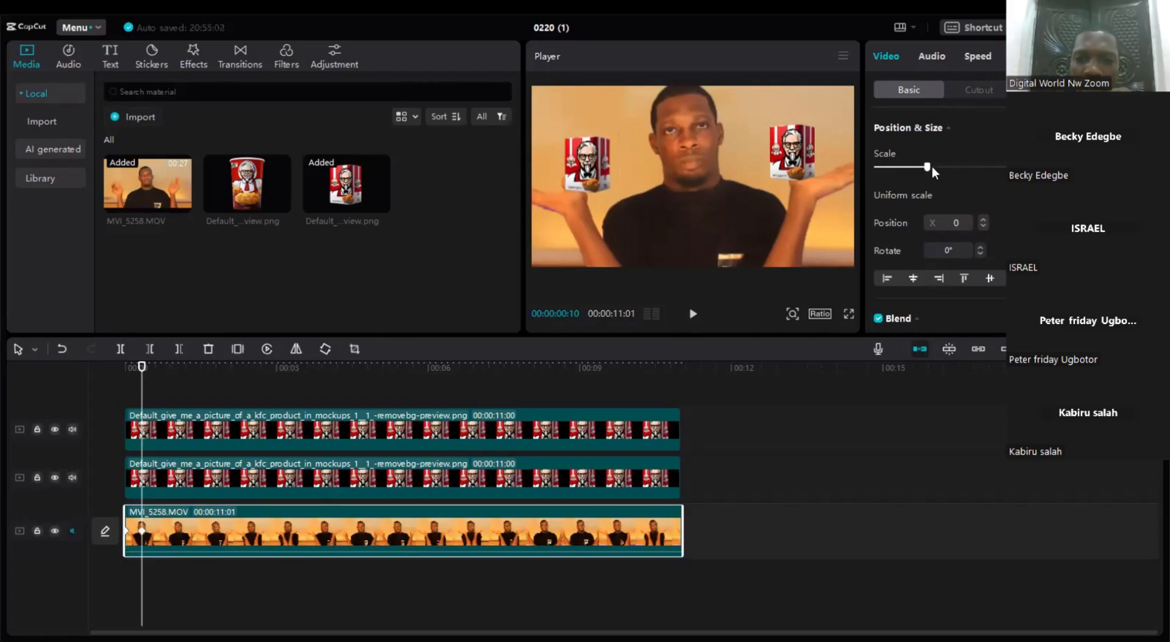
drag(927, 167, 911, 166)
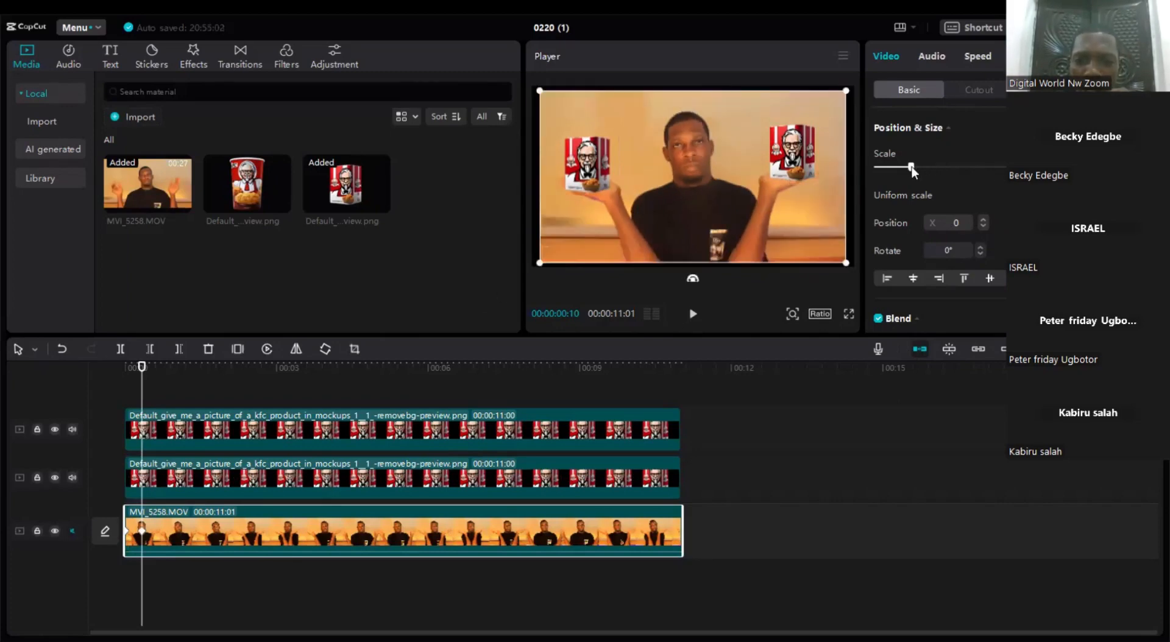
drag(847, 263, 852, 266)
Step: Add a scale keyframe to the MVI_5258.MOV clip at 00:00:01:02 and enlarge the footage beyond the frame edges
click(693, 314)
click(693, 314)
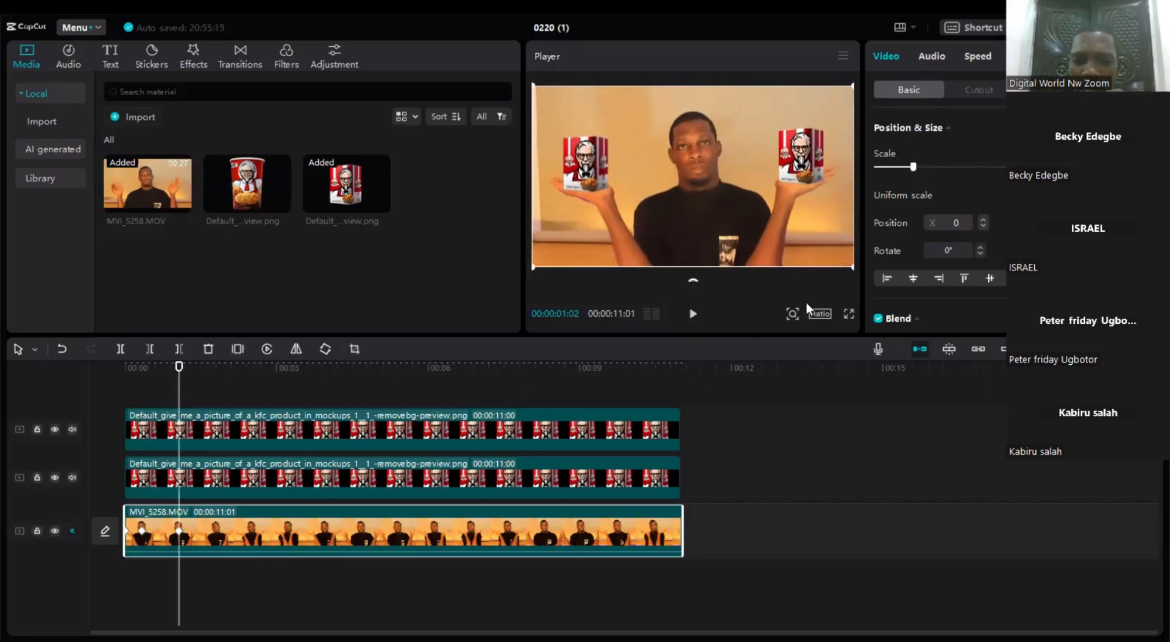
drag(913, 167, 921, 169)
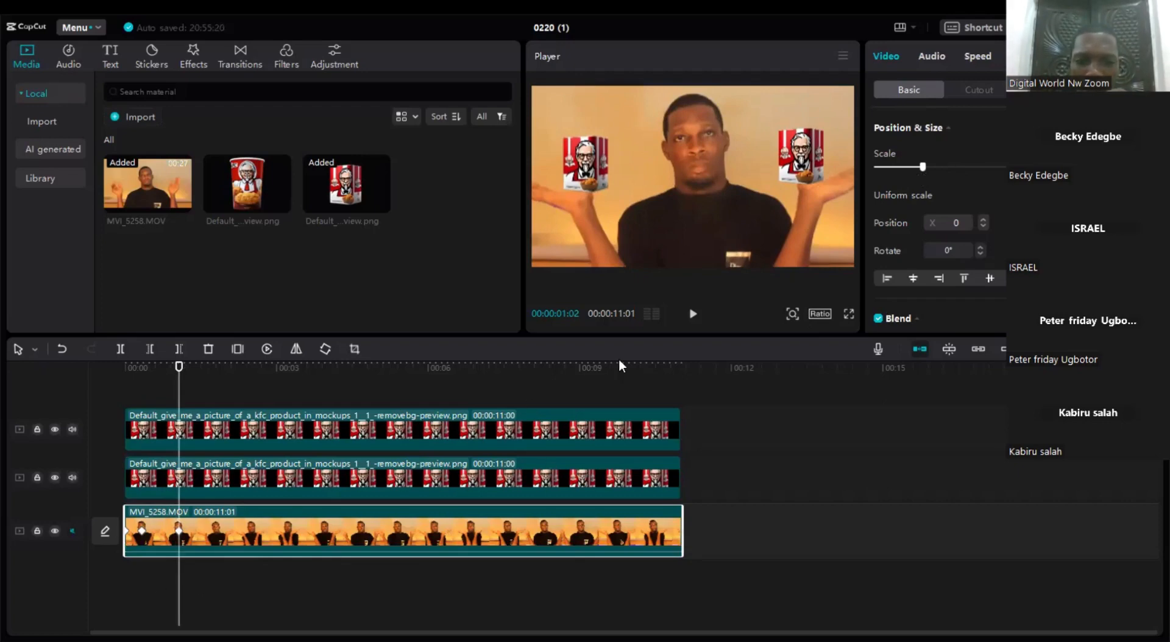
Step: Add a scale keyframe to the MVI_5258.MOV clip at 00:00:02:02 and reduce the footage until it just fills the frame
click(693, 314)
click(693, 314)
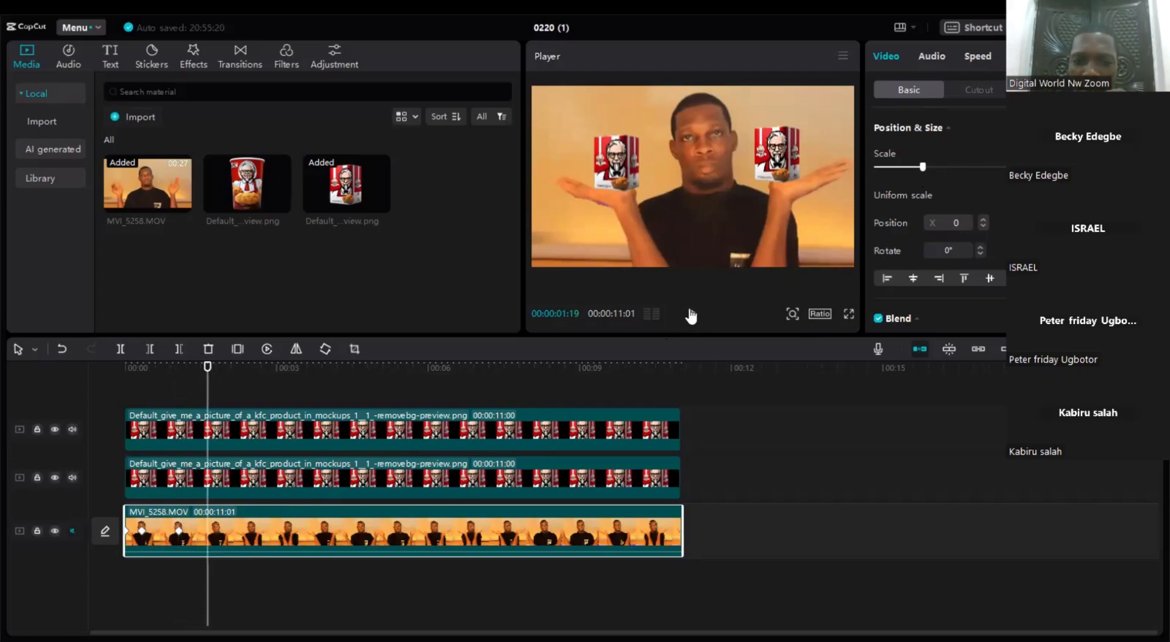
click(692, 315)
click(692, 315)
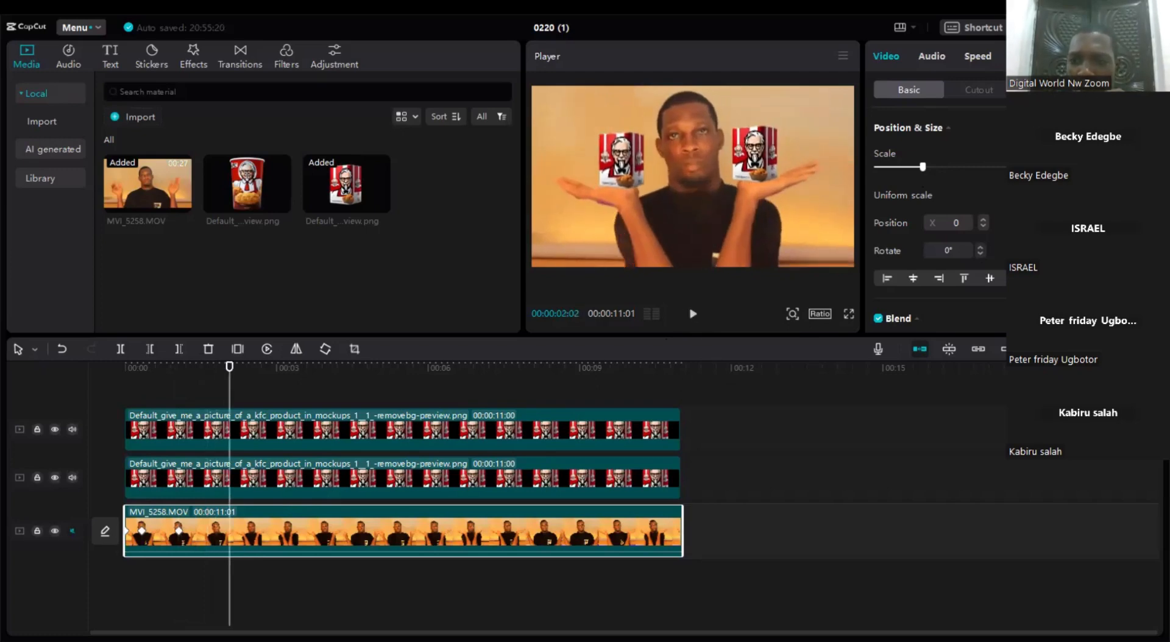
click(1148, 128)
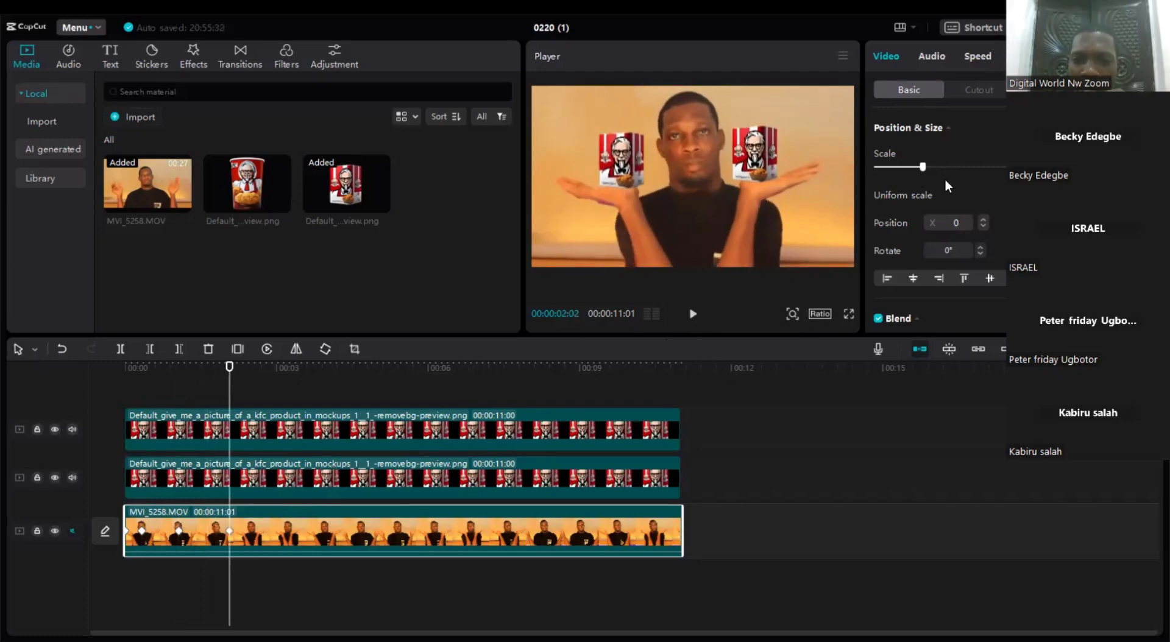
click(909, 167)
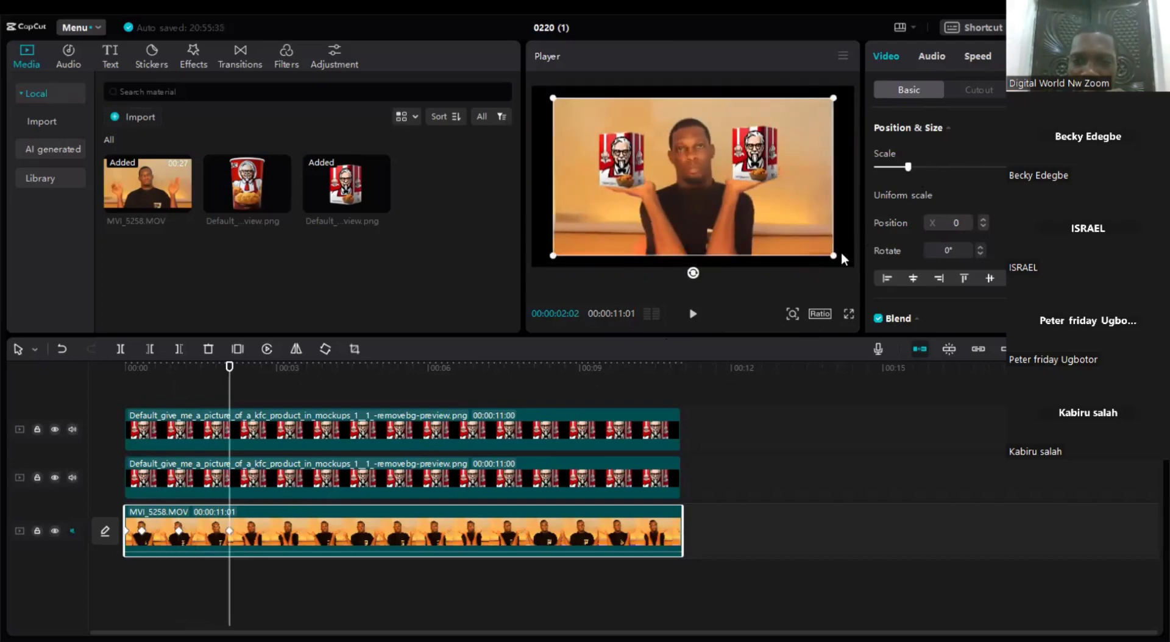
drag(839, 257, 853, 279)
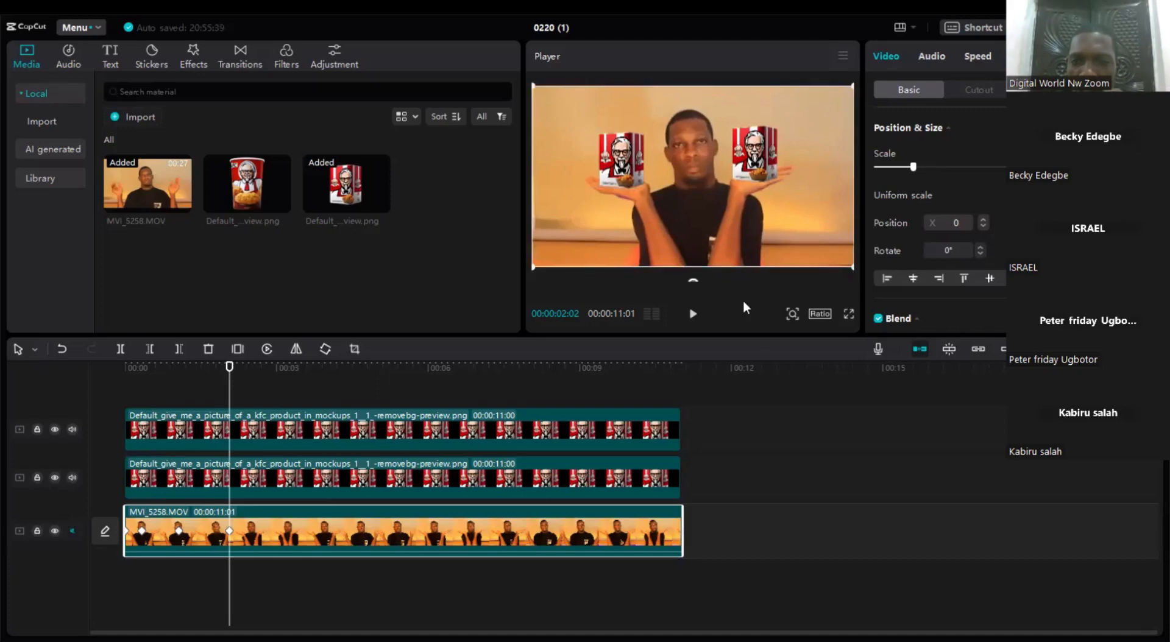
Step: Add a scale keyframe to the MVI_5258.MOV clip at 00:00:03:21 and enlarge the footage well beyond the frame edges
click(693, 314)
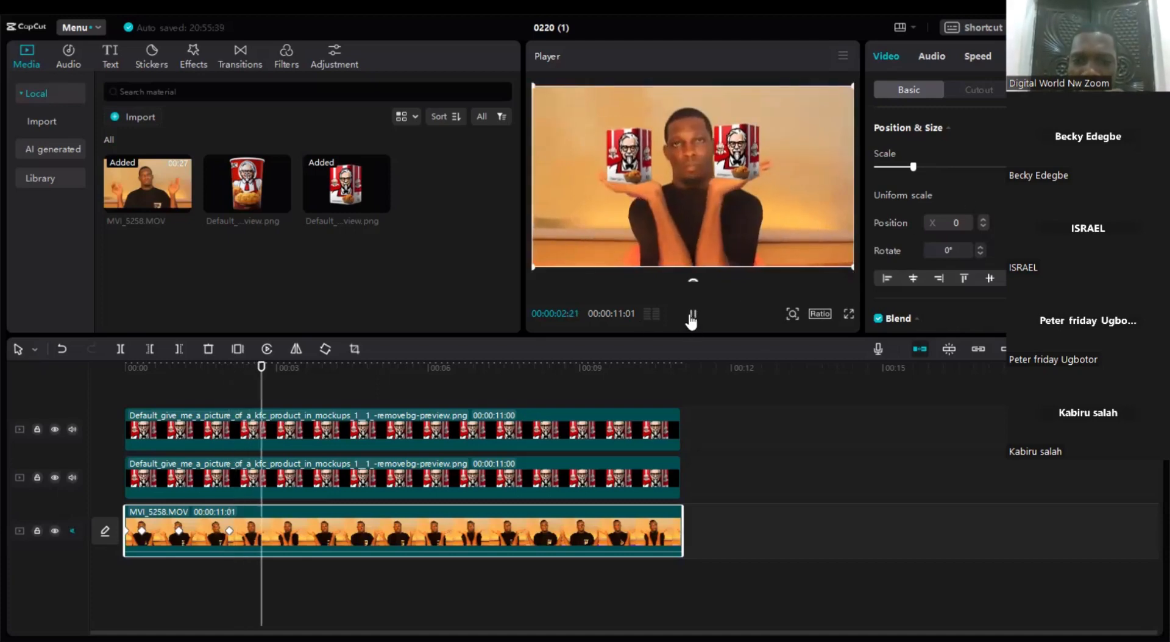
click(693, 314)
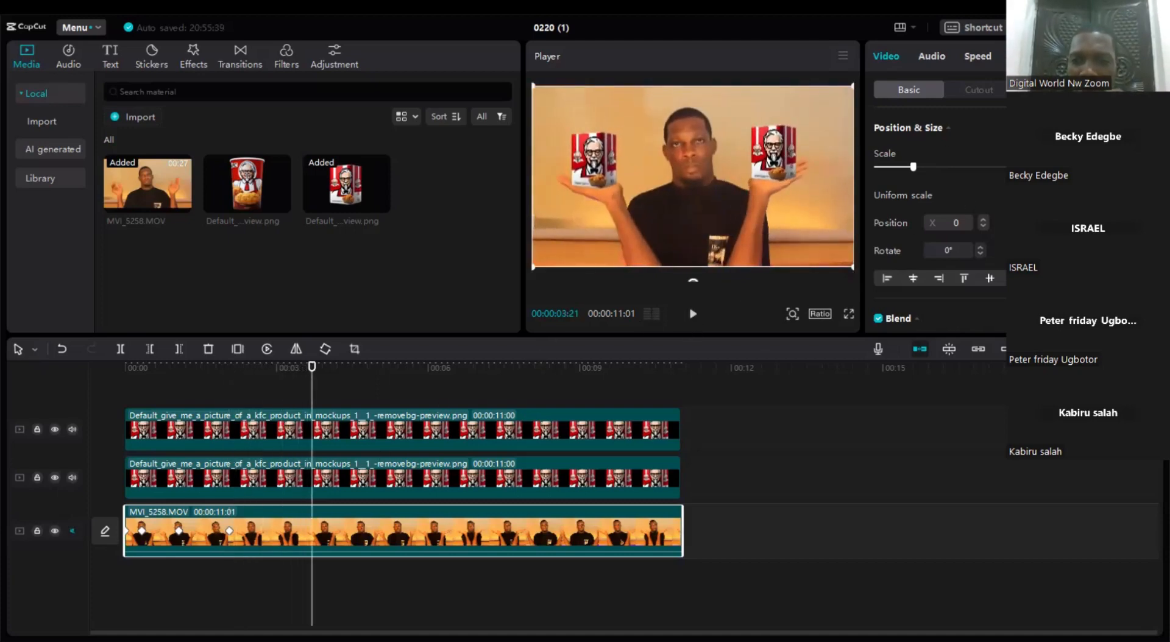
click(1149, 128)
click(921, 168)
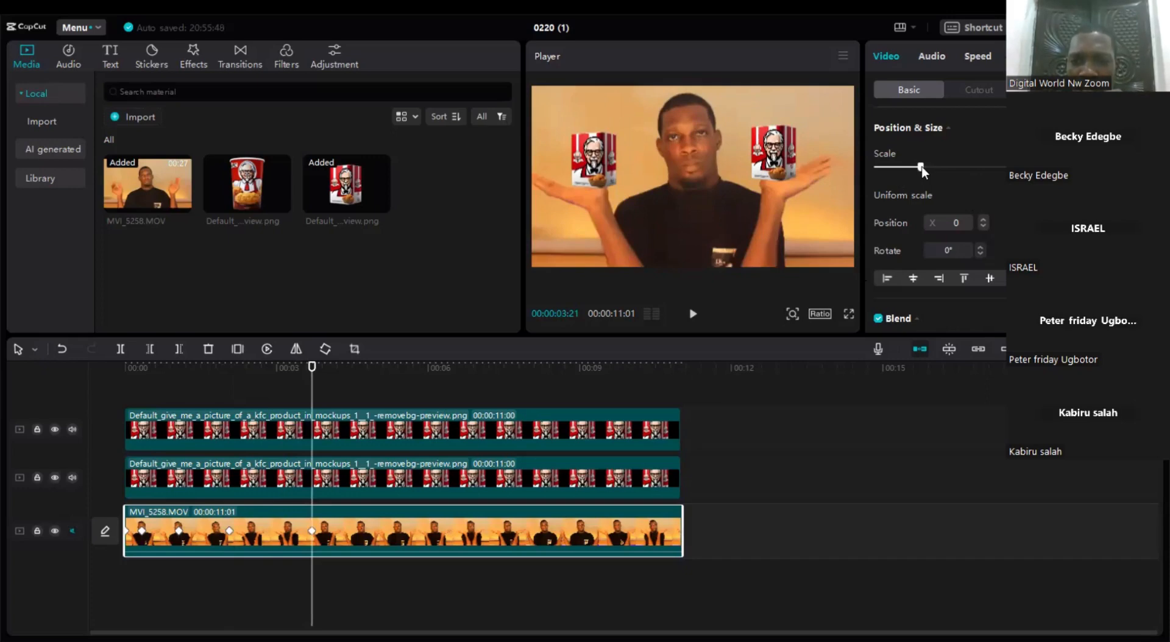
drag(923, 167, 928, 167)
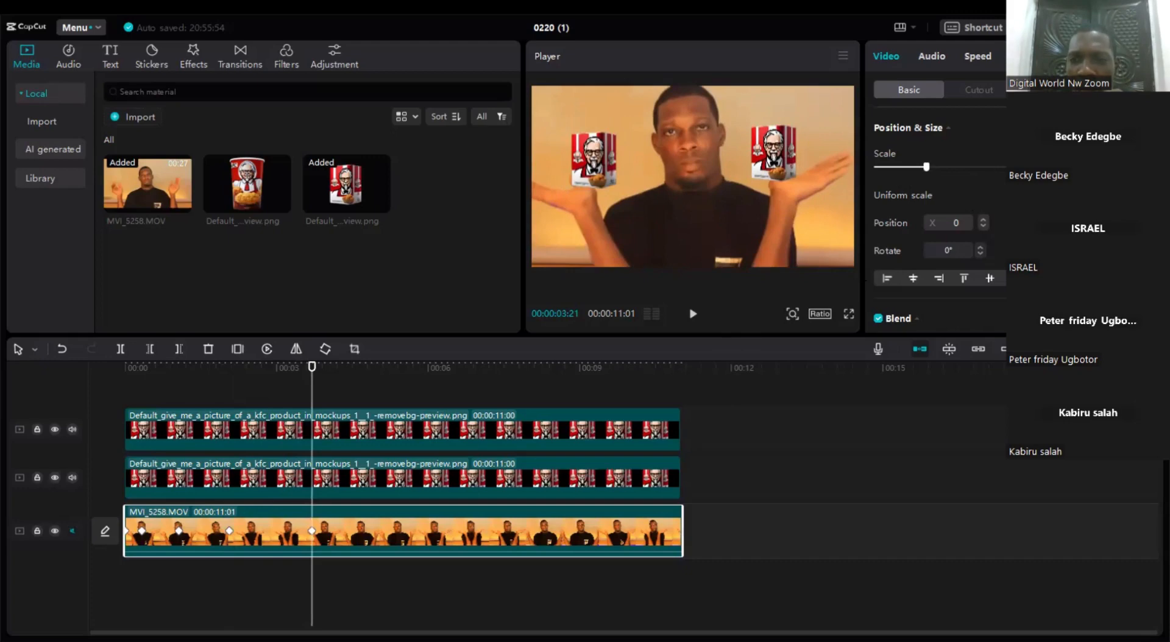
Step: Keyframe the MVI_5258.MOV clip's scale at 00:00:04:15, shrinking the footage until black borders surround it
click(694, 315)
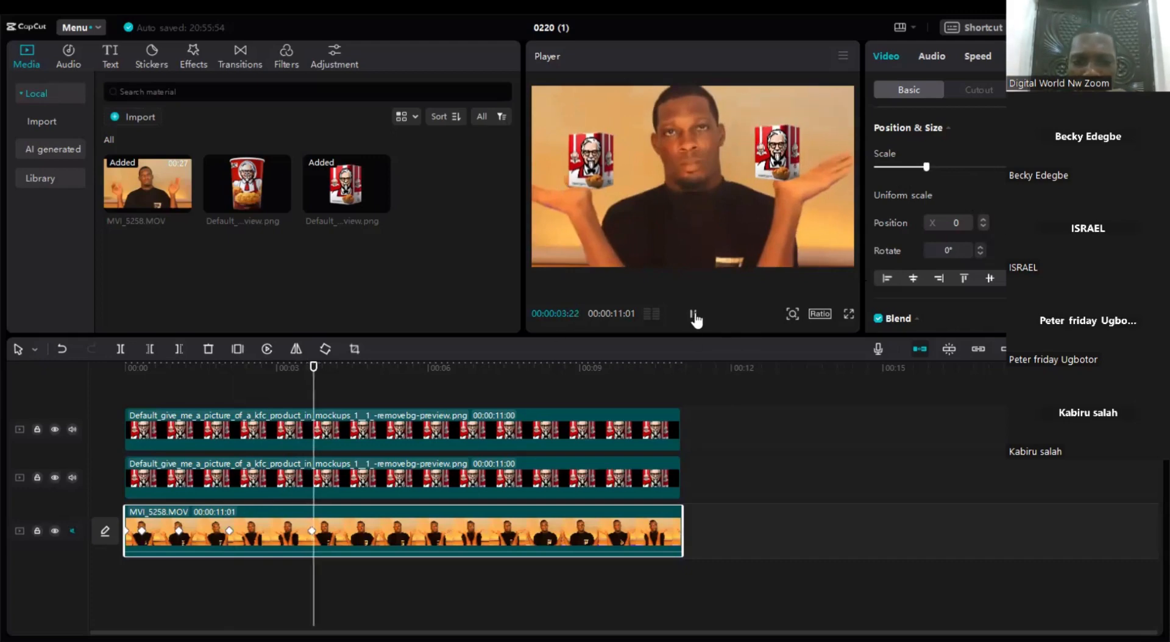
click(694, 315)
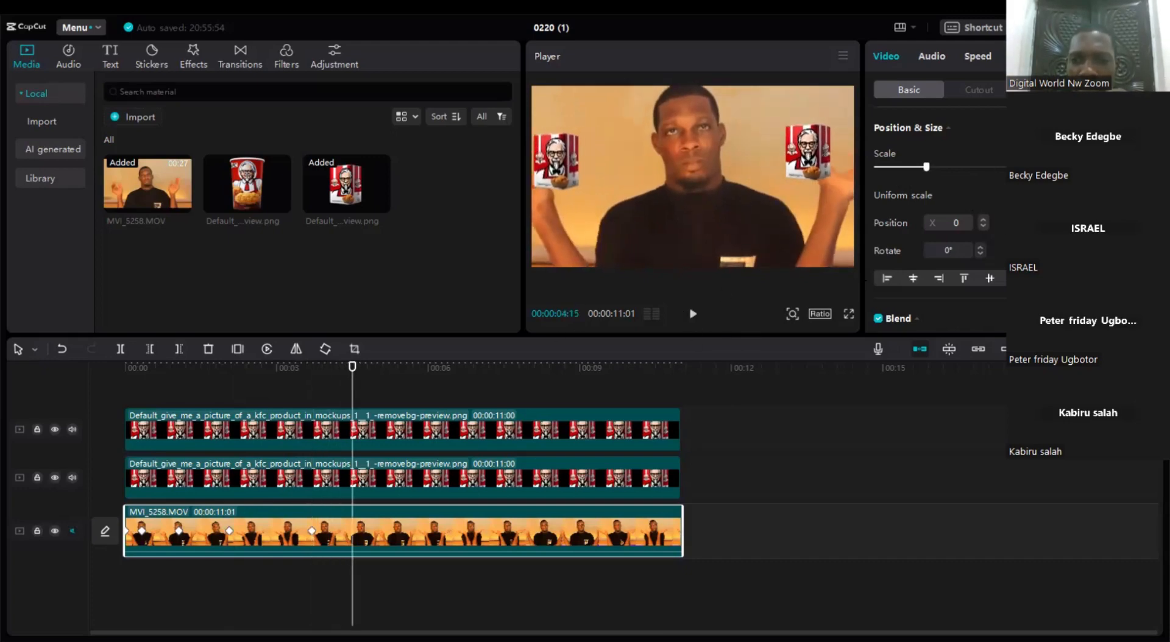
drag(926, 167, 908, 169)
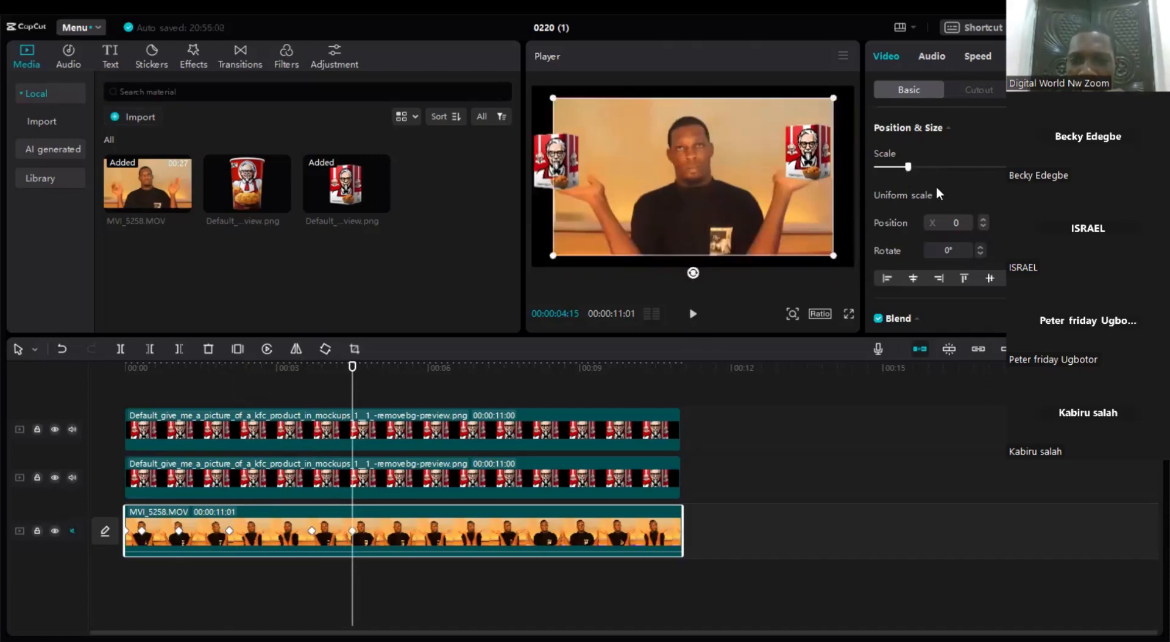
Step: Add a scale keyframe to the MVI_5258.MOV clip at 00:00:05:21 and enlarge the footage until it just fills the frame
click(693, 314)
click(693, 314)
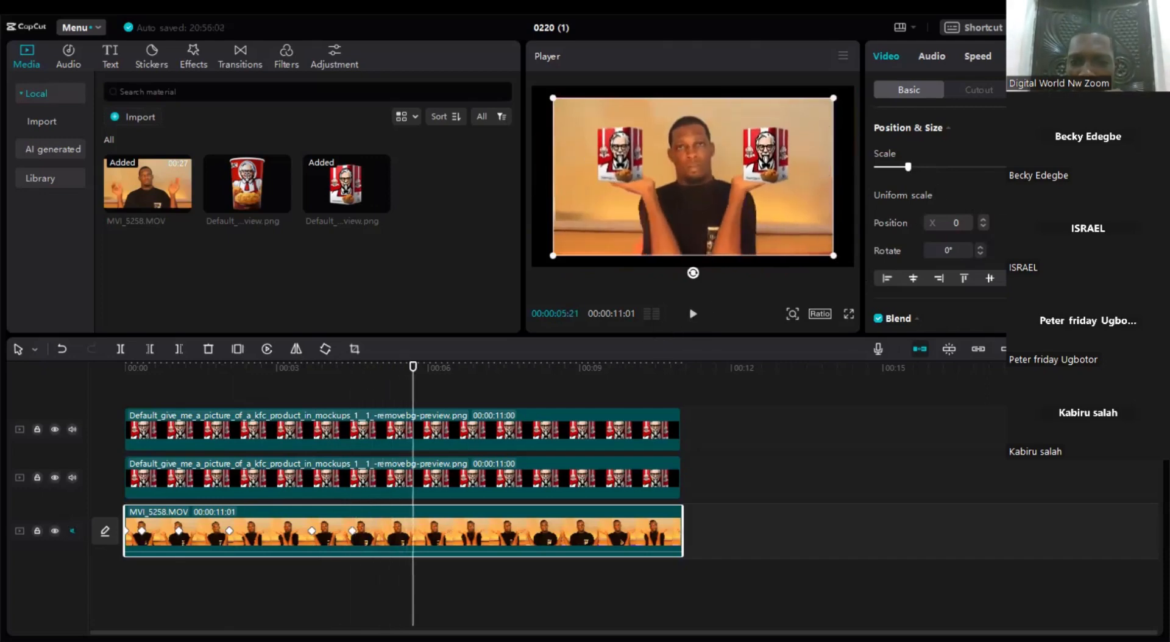
click(1148, 128)
drag(835, 256, 856, 273)
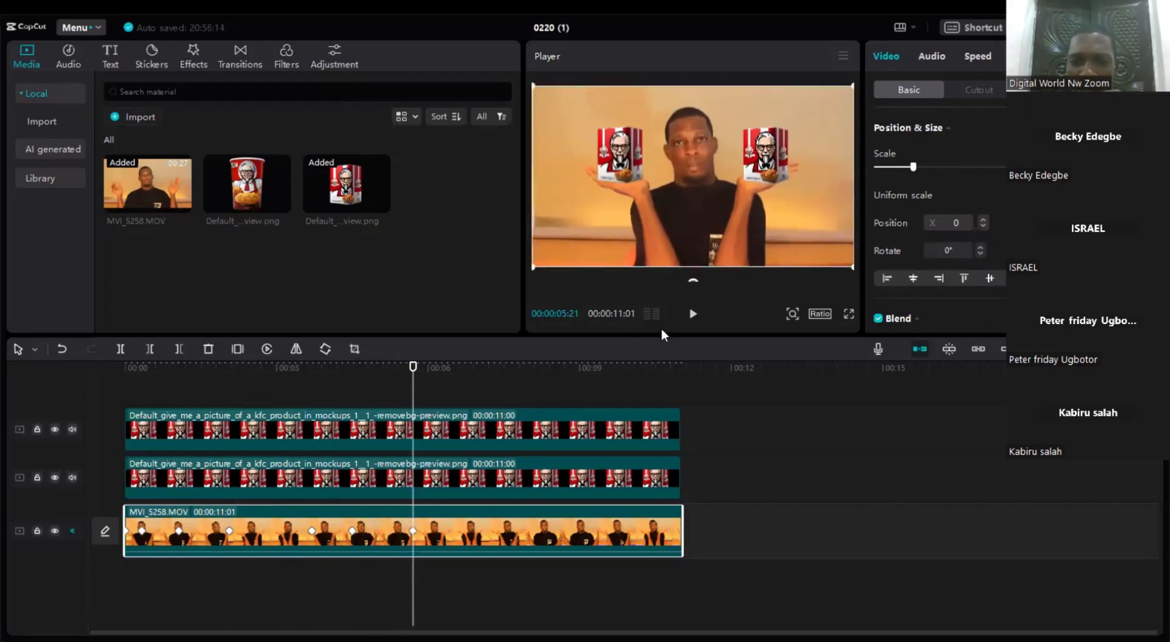
Step: Add a keyframe to the MVI_5258.MOV clip at 00:00:10:03, keeping the footage at its frame-filling scale
click(692, 313)
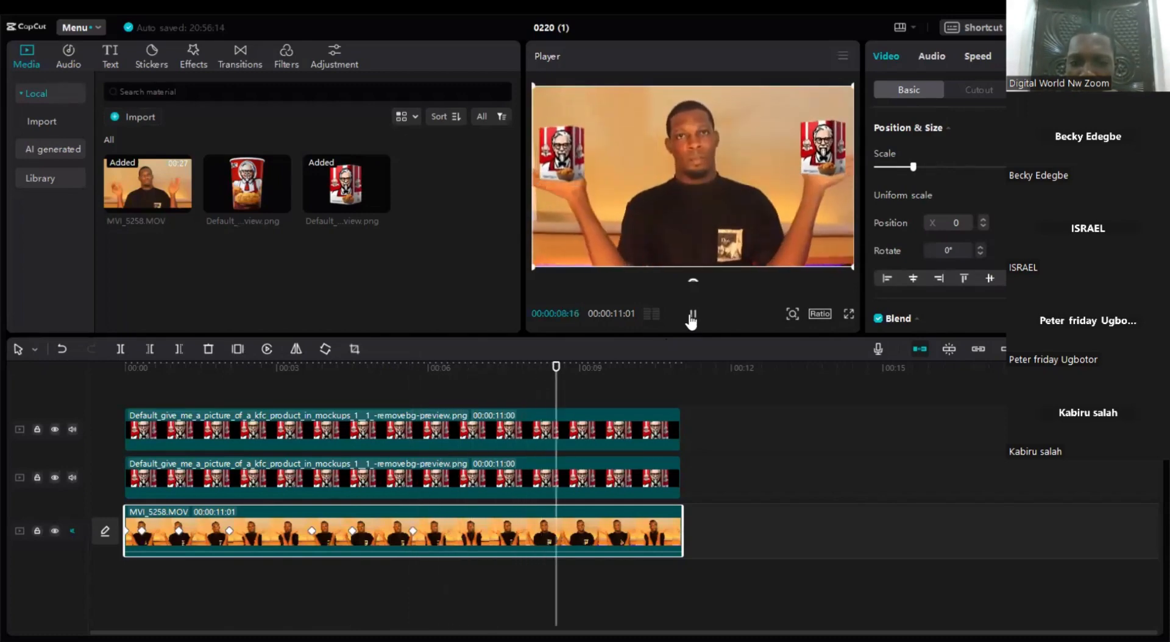
click(692, 314)
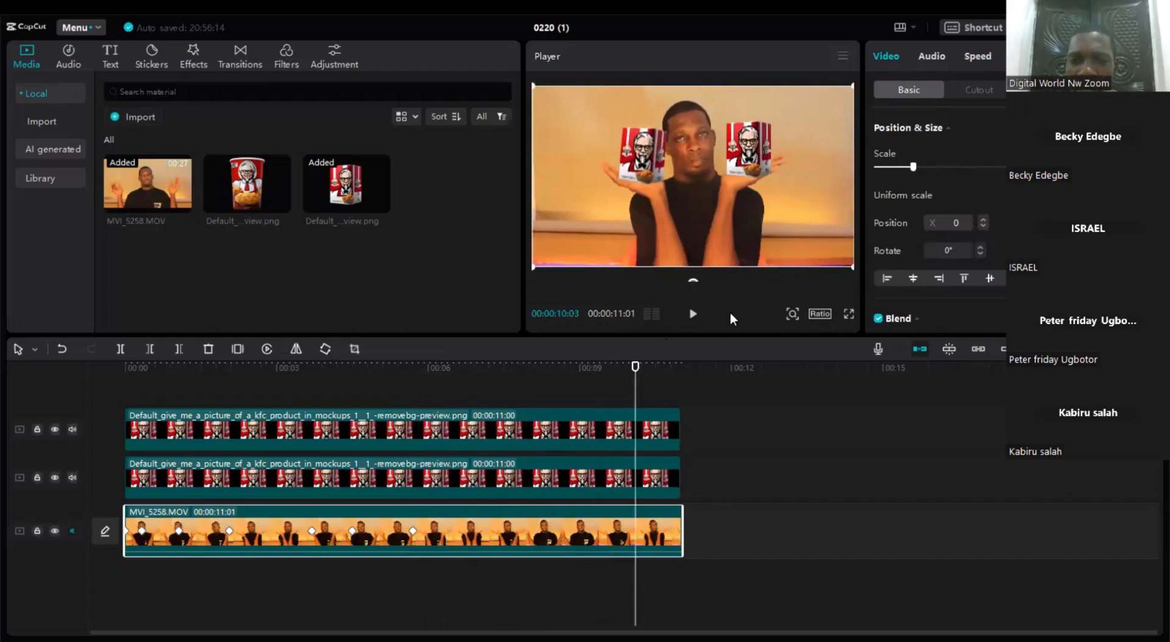
click(1147, 128)
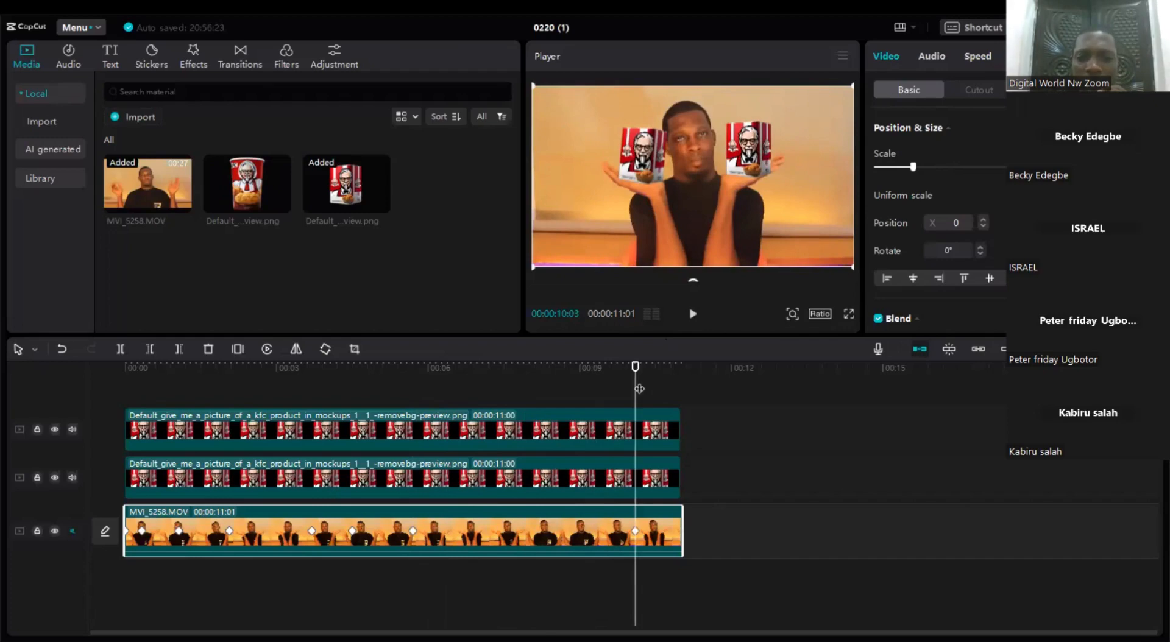
Step: Play the whole composition from the start and replay it to check the footage's zoom keyframes
drag(637, 389, 3, 484)
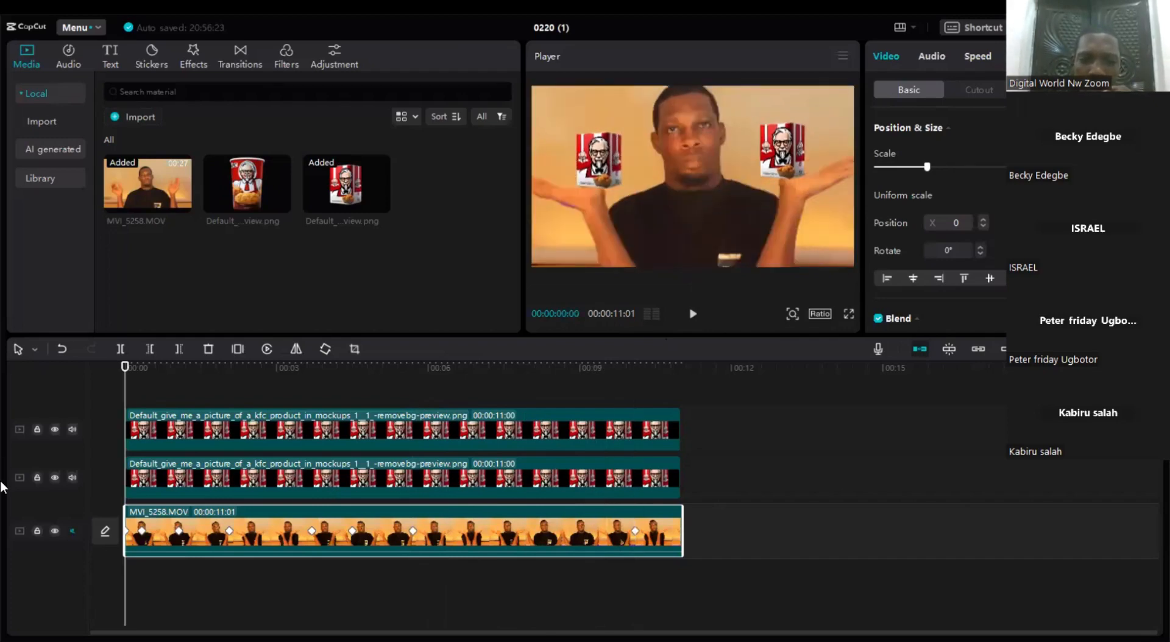
click(692, 316)
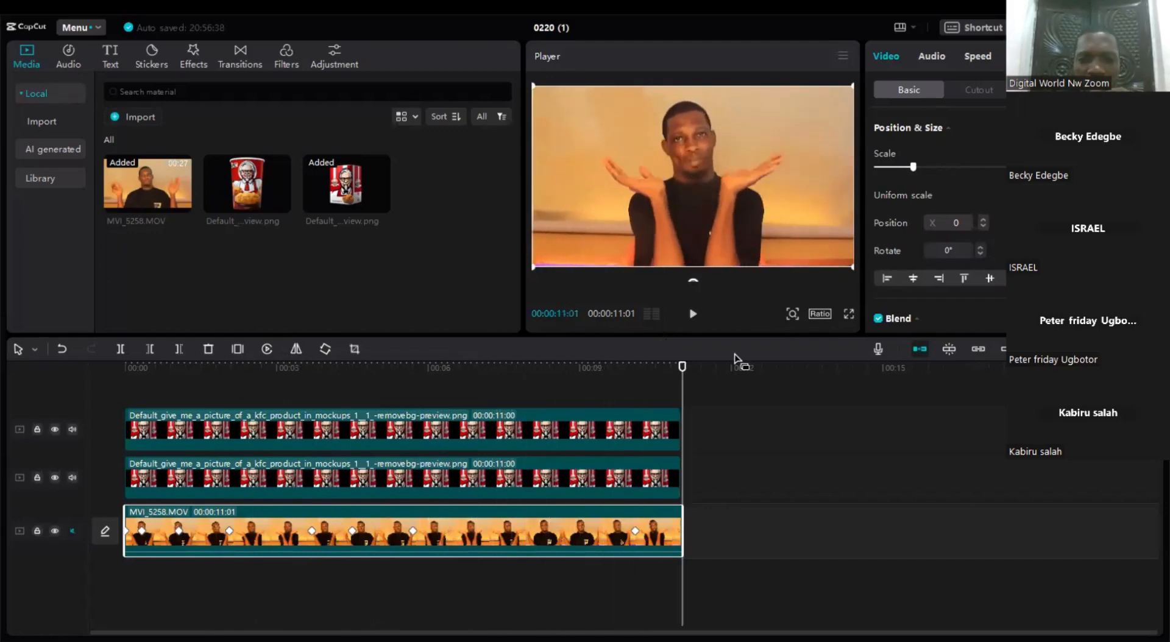
click(693, 314)
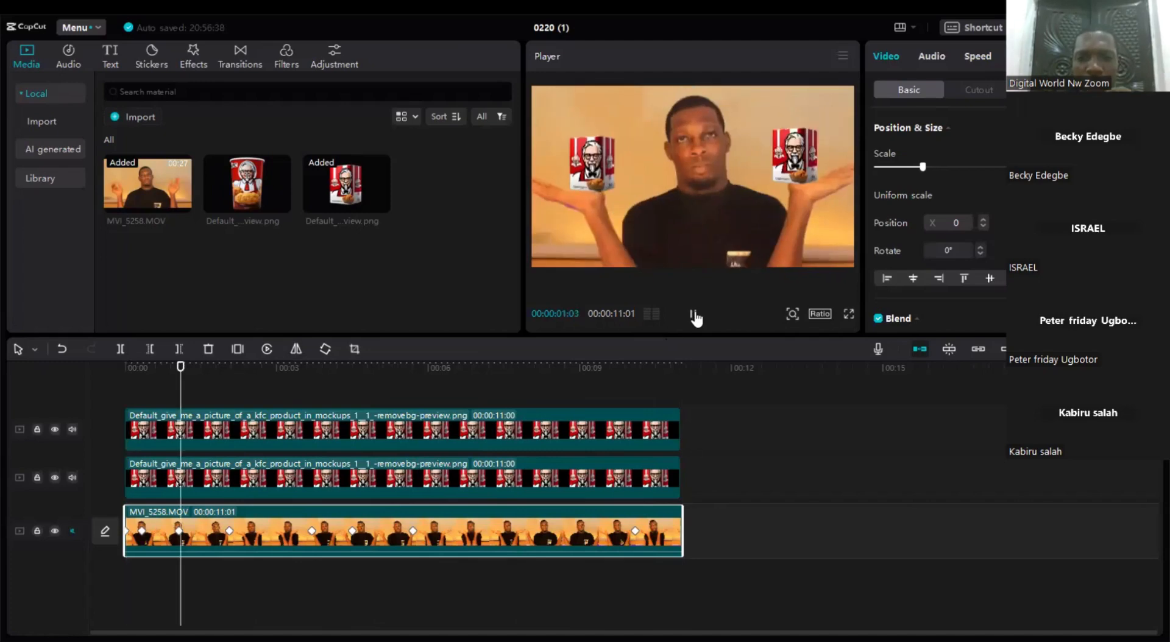